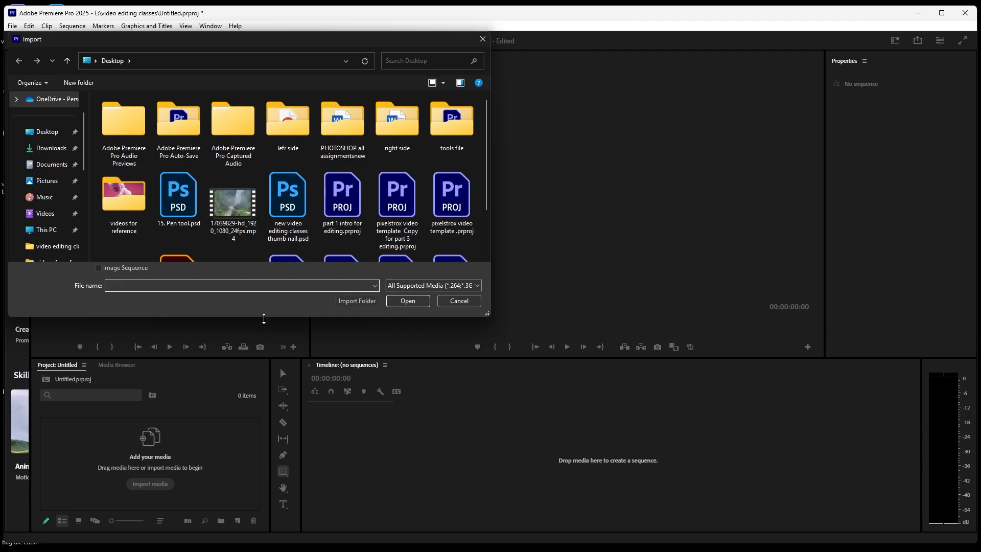
Step: Import the video 17039829-hd_1920_1080_24fps.mp4 and place it in the empty timeline to create a sequence
{"action": "left_click", "coordinate": [238, 230]}
{"action": "left_click", "coordinate": [407, 301]}
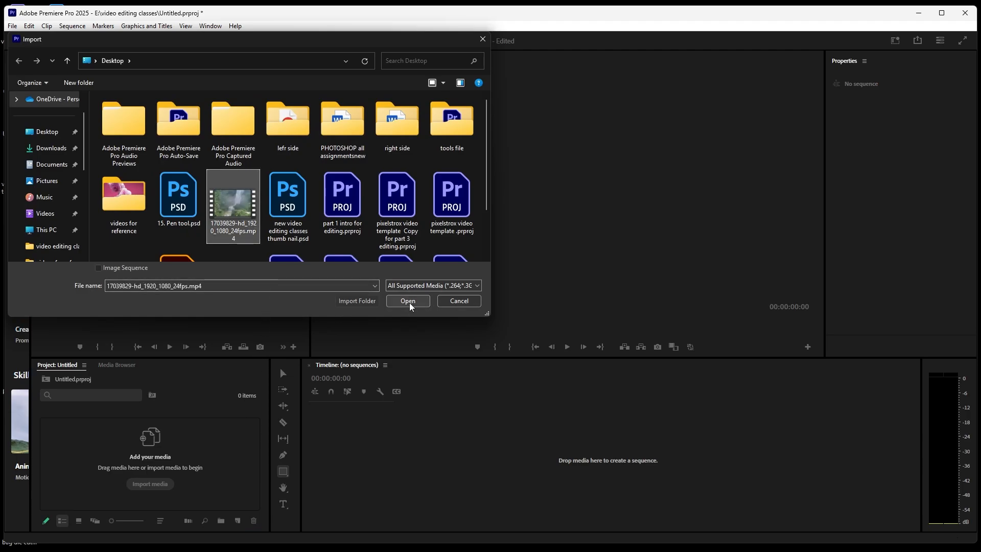
{"action": "left_click", "coordinate": [180, 466]}
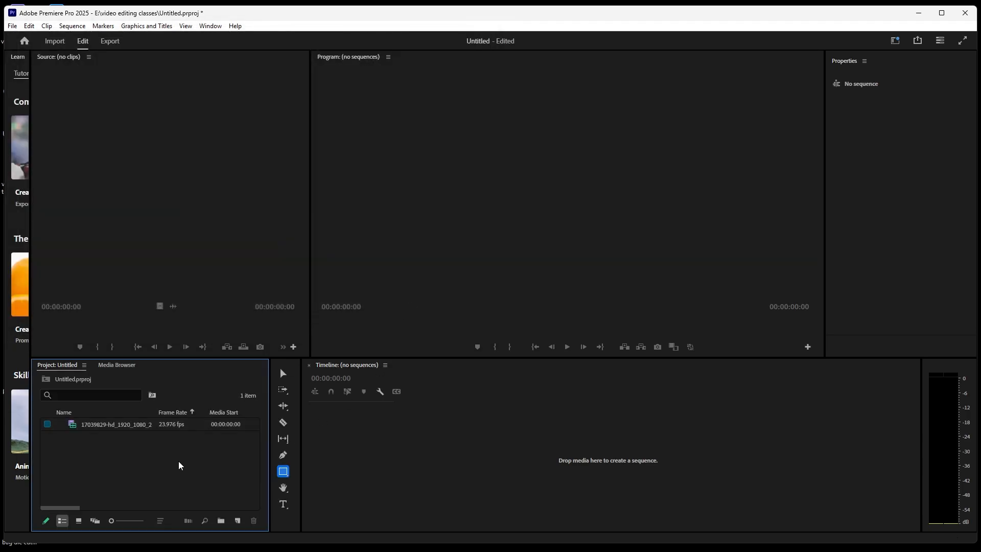
{"action": "left_click", "coordinate": [132, 429]}
{"action": "left_click_drag", "start_coordinate": [134, 428], "coordinate": [342, 432]}
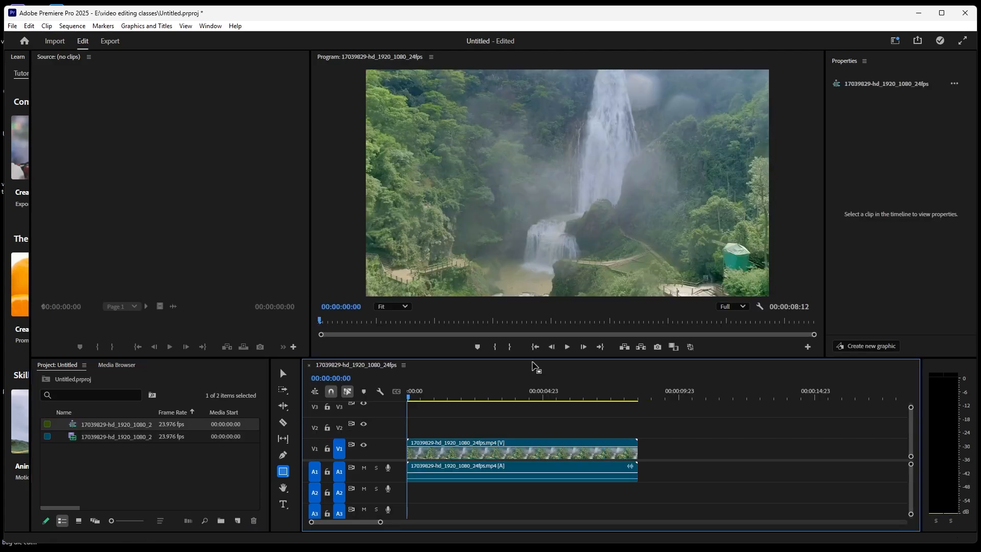
Step: Preview the opening of the waterfall sequence and return the playhead to the start
{"action": "left_click", "coordinate": [567, 347]}
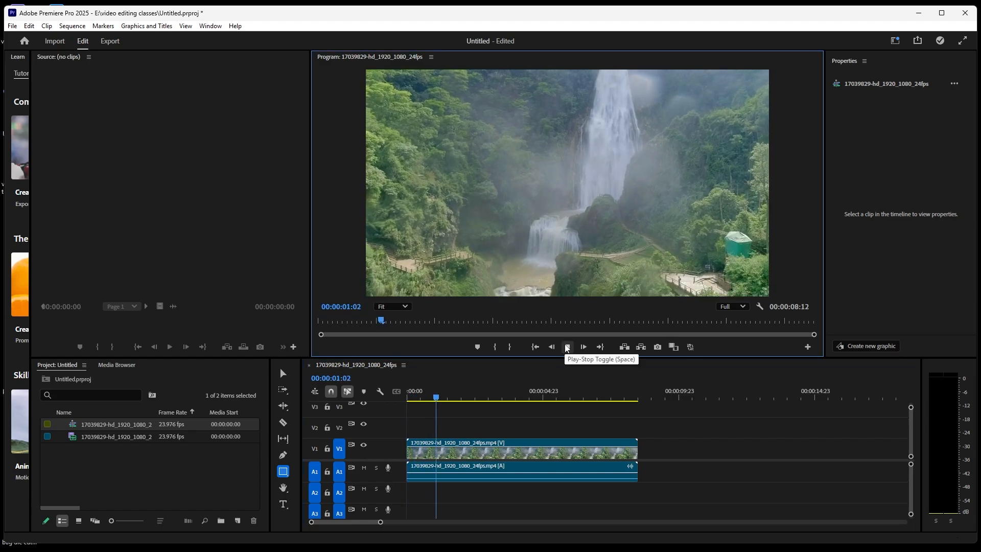
{"action": "left_click", "coordinate": [567, 347]}
{"action": "left_click", "coordinate": [535, 347]}
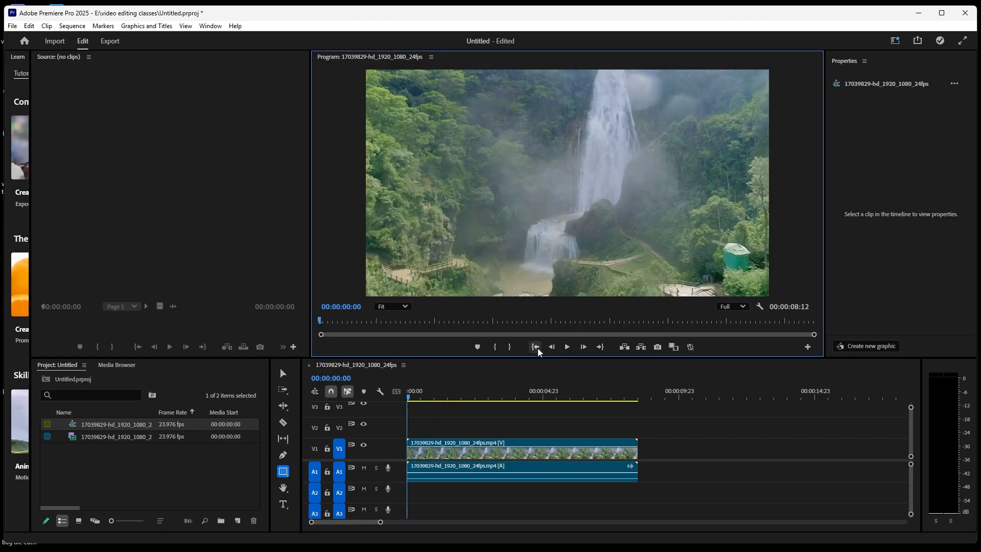
Step: With the Rectangle Tool, draw a square over the footage beside the waterfall at 00:00:00:16
{"action": "left_click", "coordinate": [288, 474]}
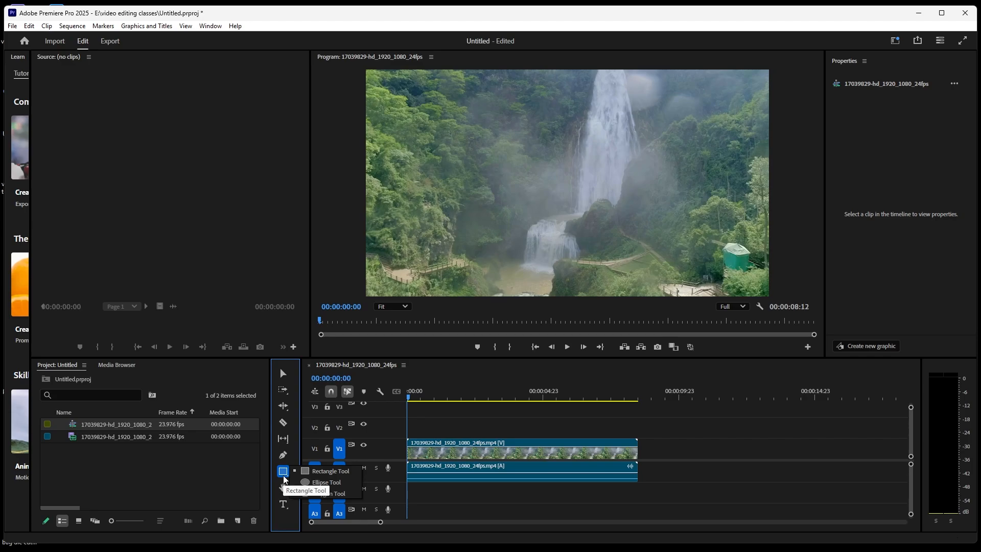
{"action": "left_click", "coordinate": [320, 471]}
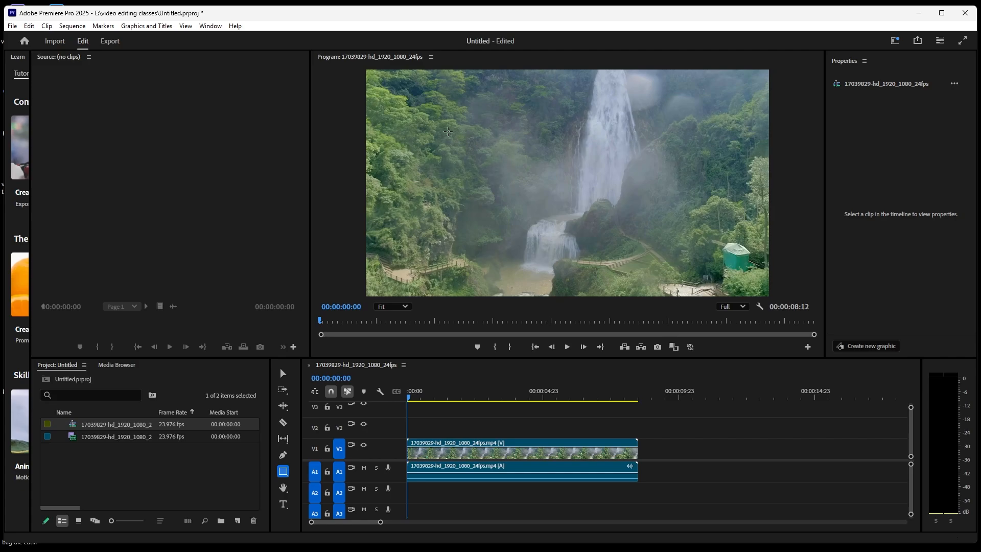
{"action": "left_click", "coordinate": [416, 397]}
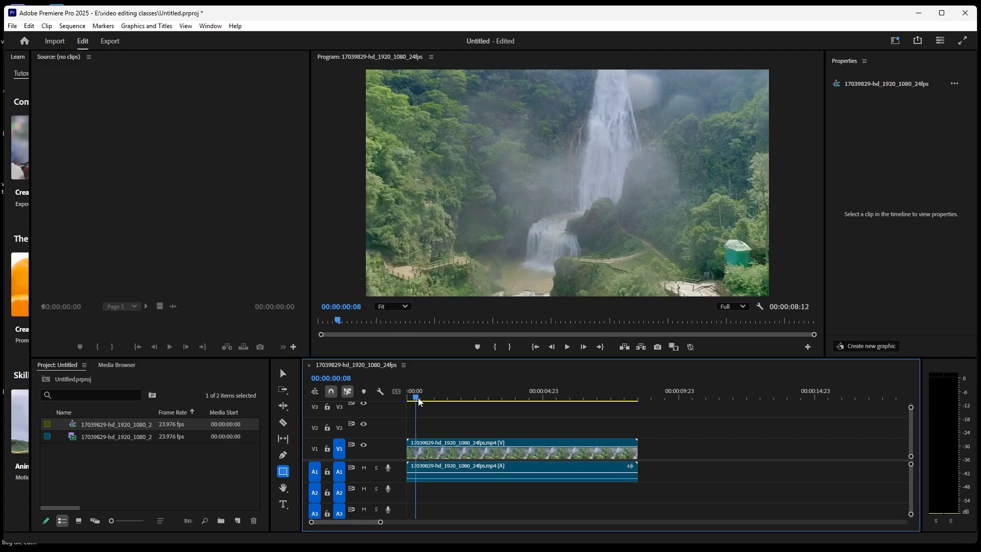
{"action": "left_click", "coordinate": [425, 398]}
{"action": "mouse_move", "coordinate": [476, 148]}
{"action": "left_mouse_down"}
{"action": "mouse_move", "coordinate": [593, 258]}
{"action": "mouse_move", "coordinate": [638, 215]}
{"action": "mouse_move", "coordinate": [710, 210]}
{"action": "mouse_move", "coordinate": [574, 268]}
{"action": "mouse_move", "coordinate": [605, 240]}
{"action": "mouse_move", "coordinate": [641, 247]}
{"action": "mouse_move", "coordinate": [638, 201]}
{"action": "mouse_move", "coordinate": [577, 147]}
{"action": "left_mouse_up"}
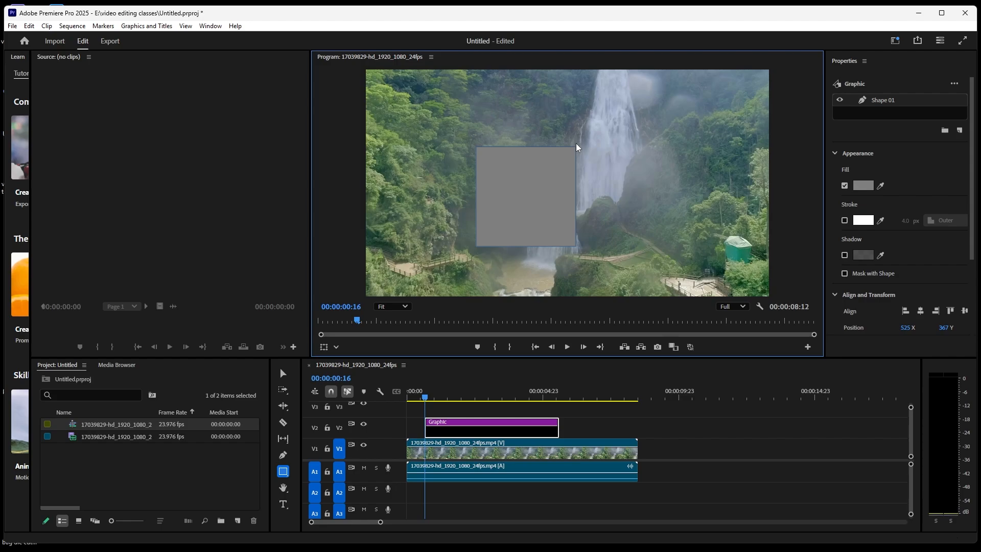
{"action": "mouse_move", "coordinate": [577, 148]}
{"action": "left_mouse_down"}
{"action": "mouse_move", "coordinate": [616, 159]}
{"action": "mouse_move", "coordinate": [559, 130]}
{"action": "left_mouse_up"}
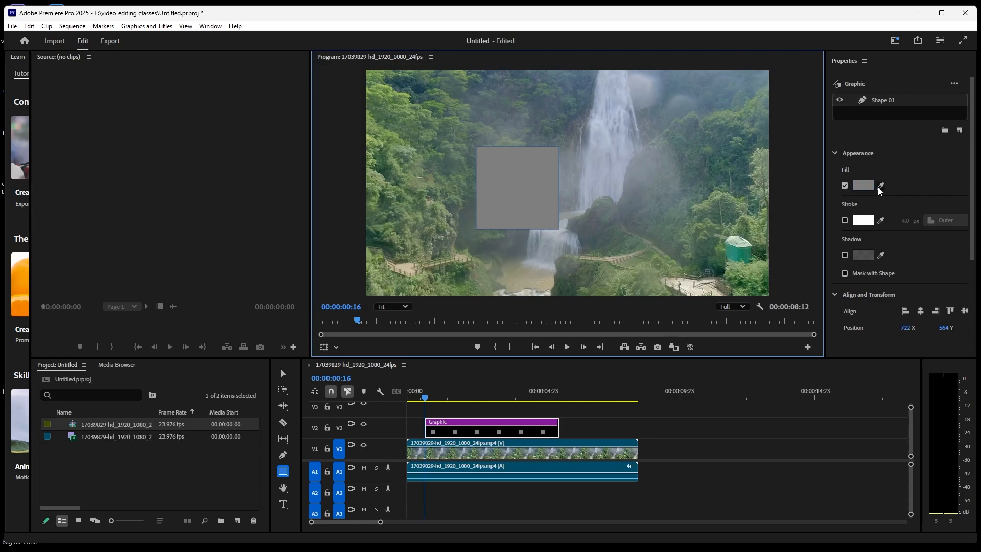
Step: Set the square's fill to solid red F71212
{"action": "left_click", "coordinate": [864, 185]}
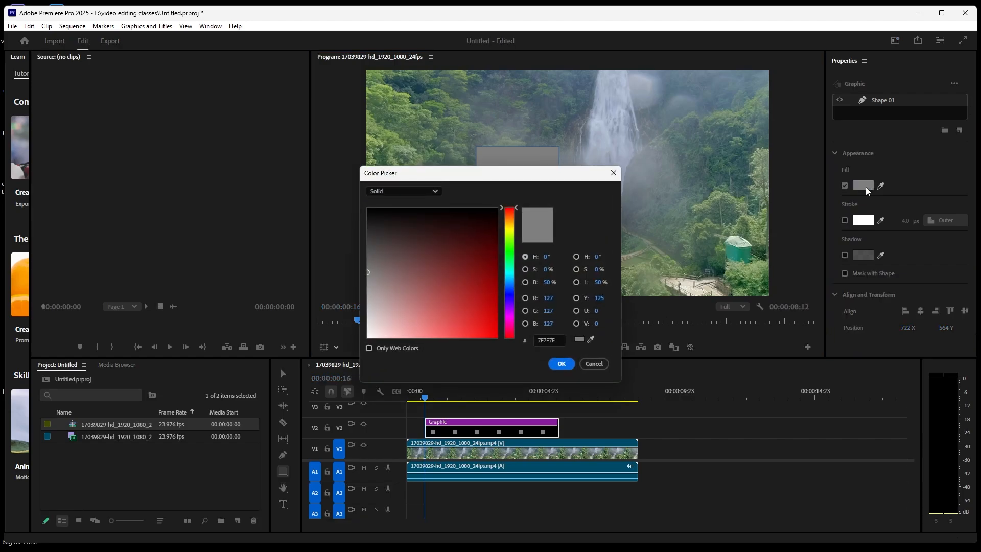
{"action": "left_click", "coordinate": [487, 334]}
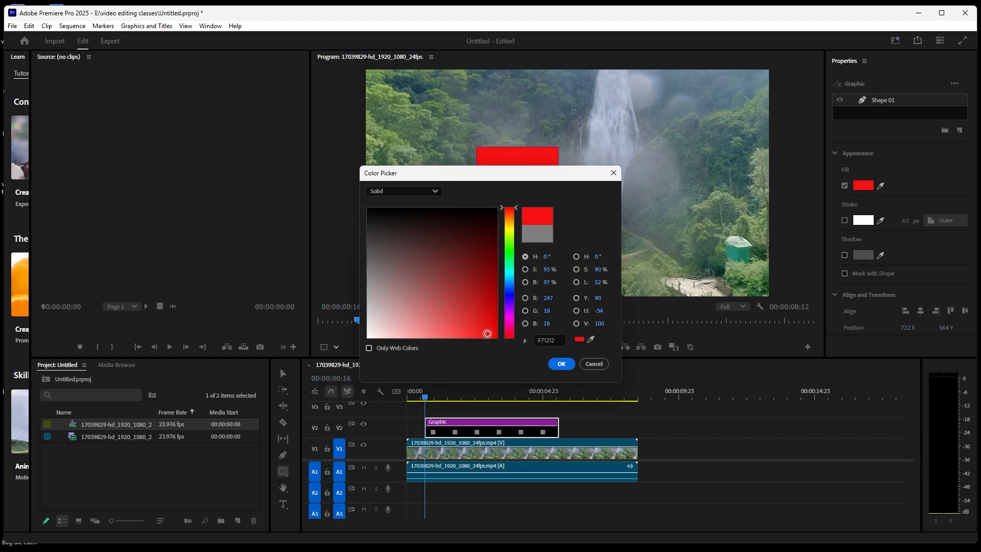
{"action": "left_click", "coordinate": [561, 364]}
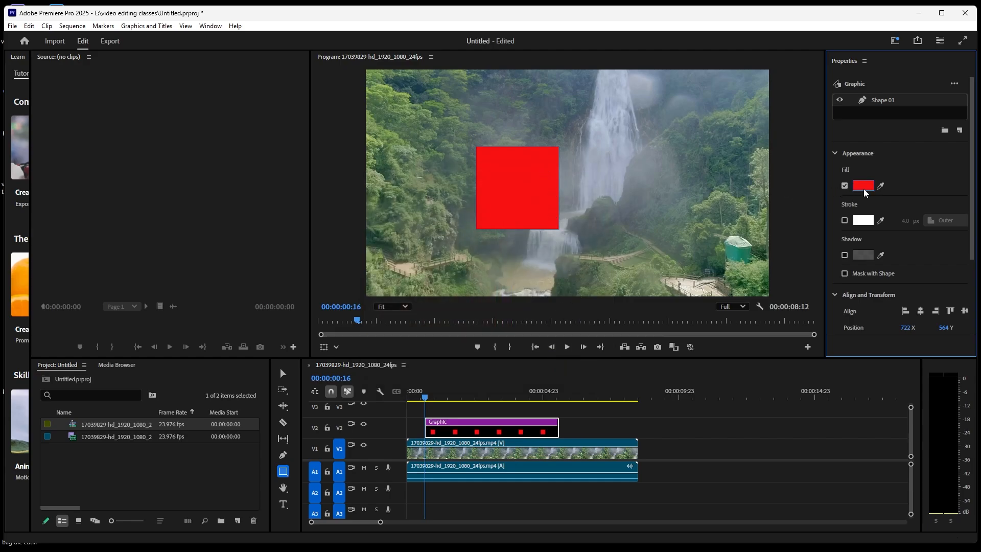
Step: Sample the green hut in the footage as the square's fill color, and deselect the shape
{"action": "left_click", "coordinate": [881, 186]}
{"action": "left_click", "coordinate": [737, 245]}
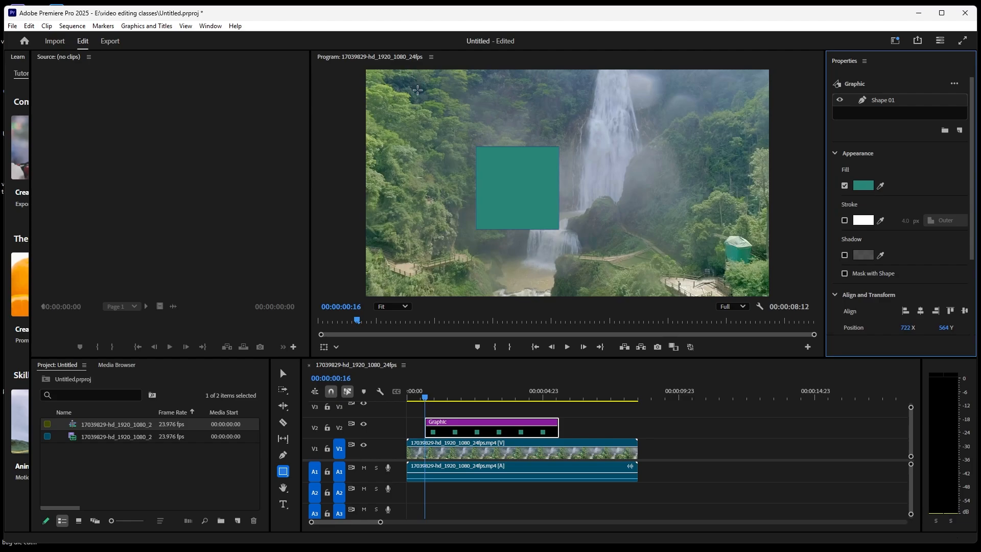
{"action": "left_click", "coordinate": [417, 90]}
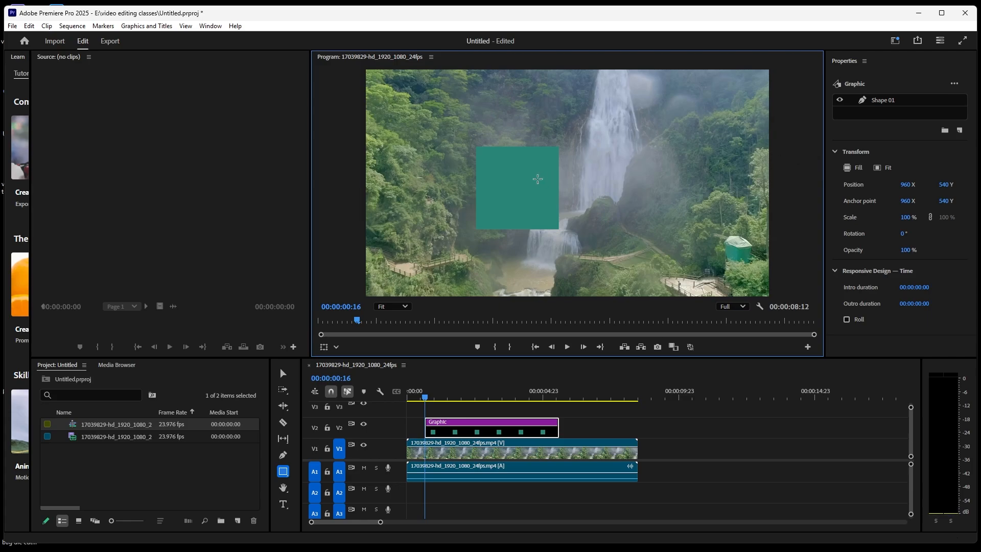
{"action": "left_click", "coordinate": [835, 153]}
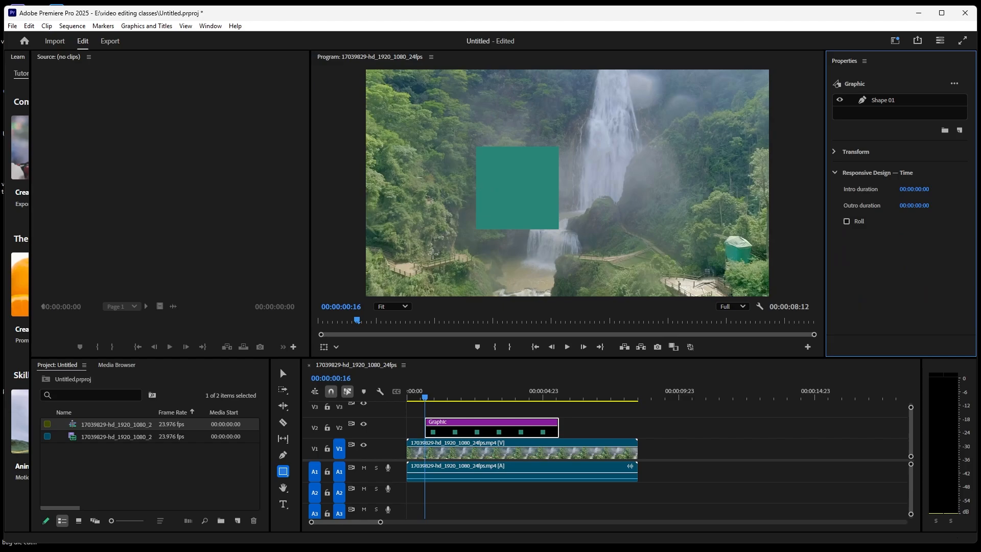
Step: Select the square with the Selection tool and set its fill to a bright crimson red
{"action": "left_click", "coordinate": [283, 373]}
{"action": "left_click", "coordinate": [504, 200]}
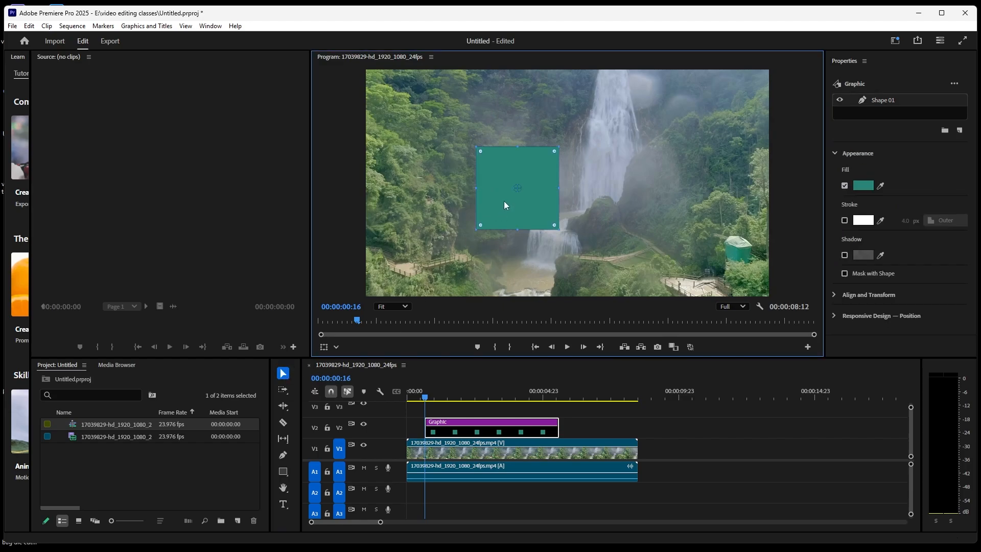
{"action": "left_click", "coordinate": [864, 185]}
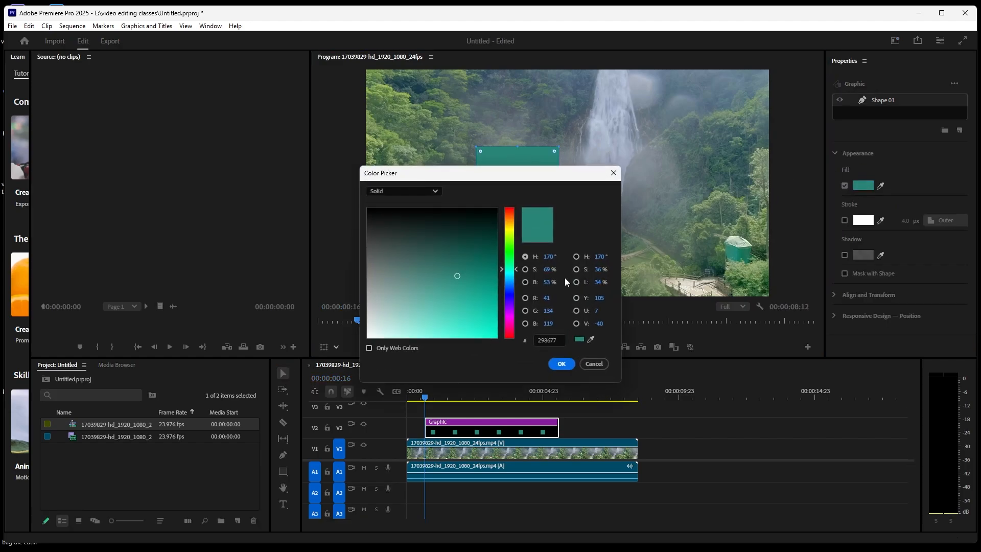
{"action": "left_click", "coordinate": [510, 334]}
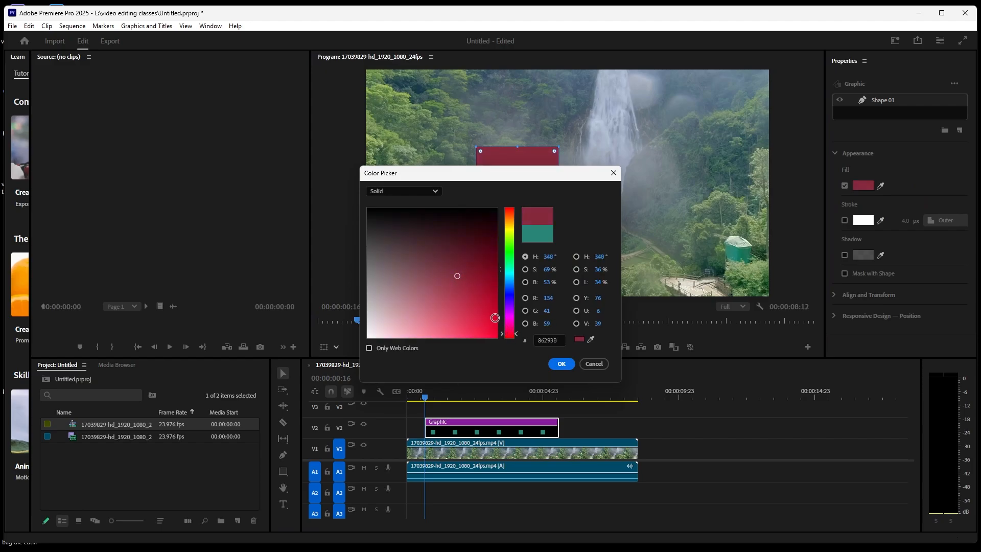
{"action": "left_click", "coordinate": [488, 327]}
{"action": "left_click", "coordinate": [561, 363]}
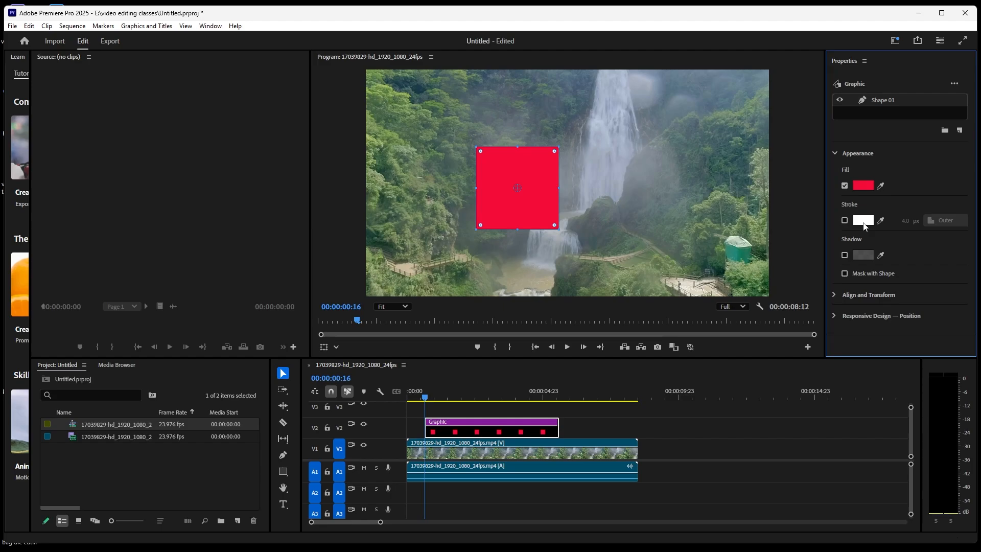
Step: Add a stroke to the red shape with a width of 20 px and a yellow color
{"action": "left_click", "coordinate": [846, 222]}
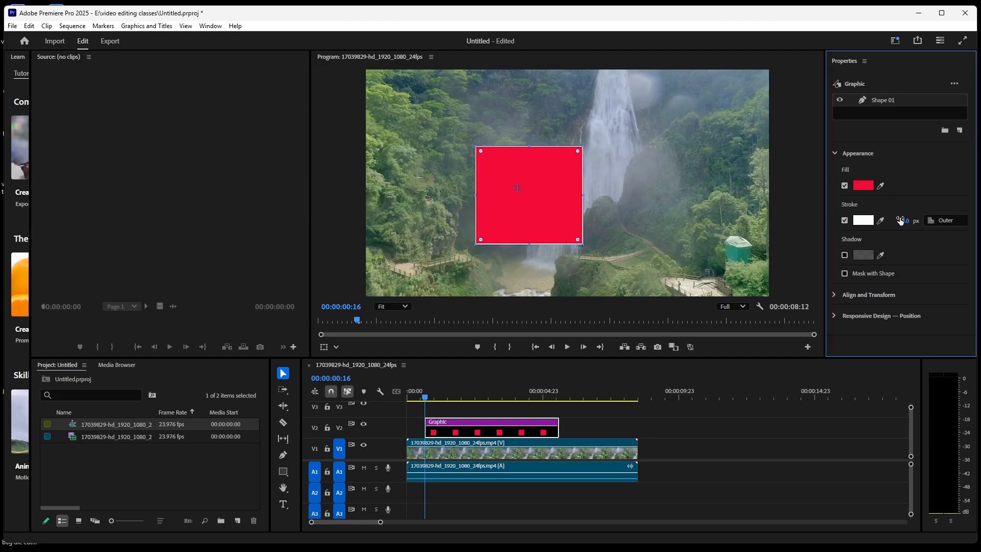
{"action": "left_click_drag", "start_coordinate": [905, 220], "coordinate": [927, 221]}
{"action": "left_click", "coordinate": [870, 221]}
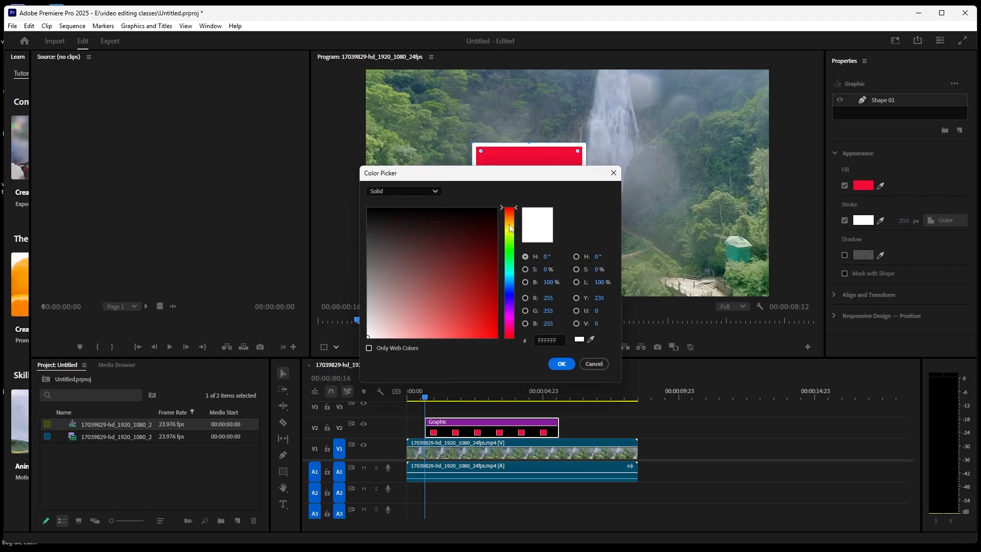
{"action": "left_click", "coordinate": [510, 227]}
{"action": "left_click", "coordinate": [487, 328]}
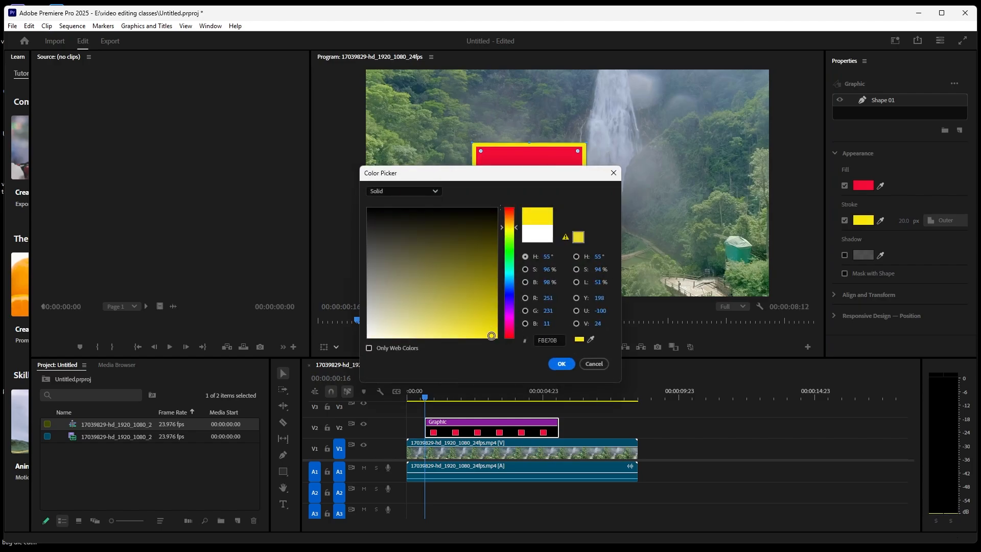
{"action": "left_click", "coordinate": [560, 364]}
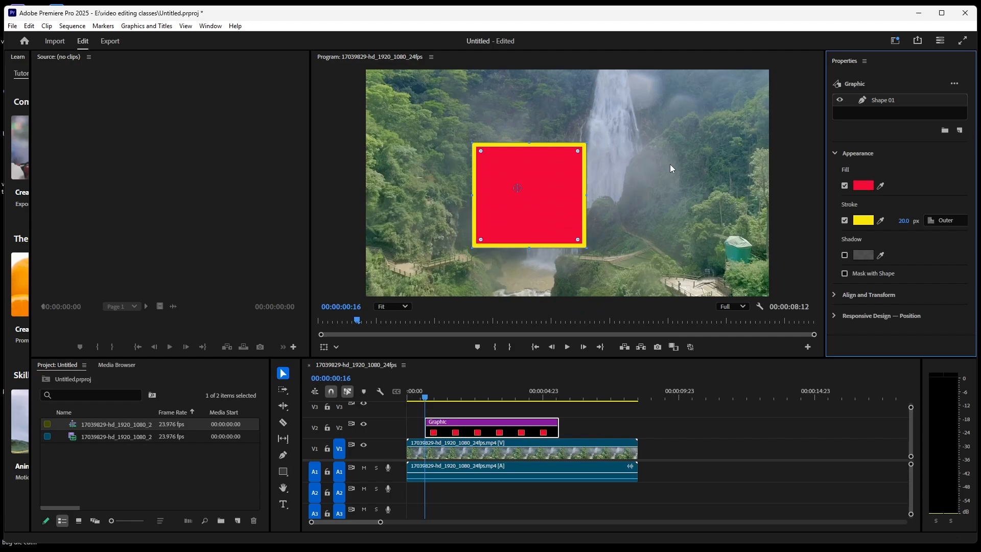
Step: Try the Inner stroke position on the red shape, and set the stroke to Center
{"action": "left_click", "coordinate": [951, 225]}
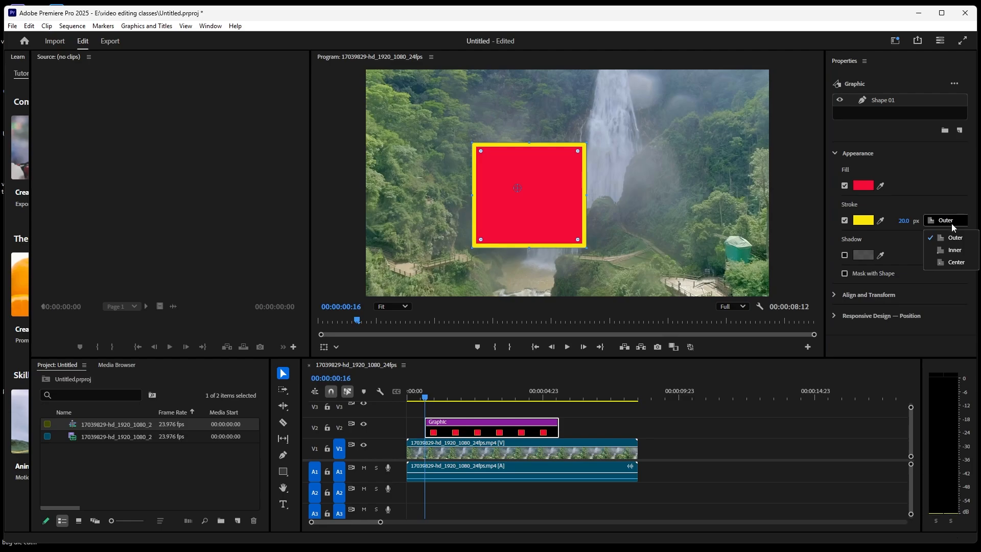
{"action": "left_click", "coordinate": [952, 251]}
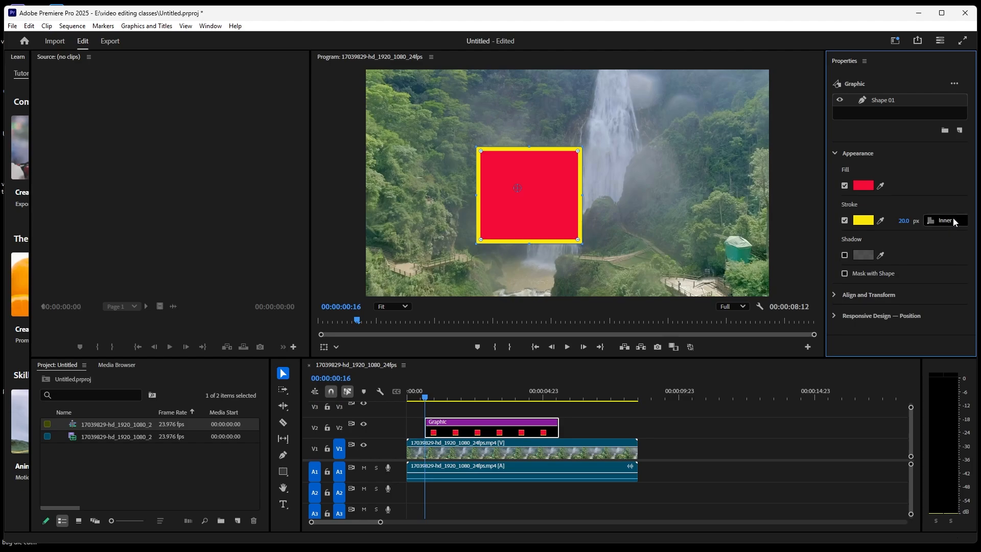
{"action": "left_click", "coordinate": [952, 220]}
{"action": "left_click", "coordinate": [951, 262]}
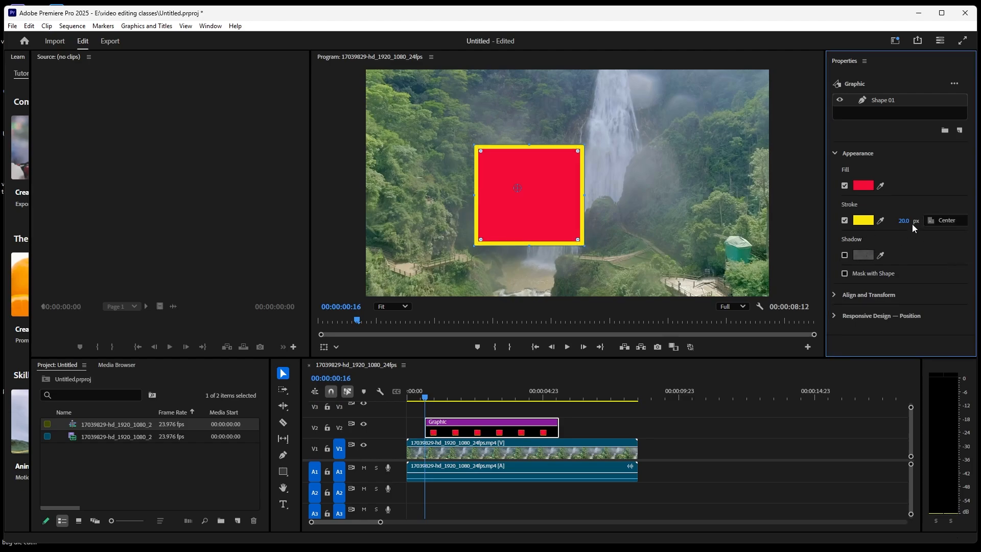
Step: Sample the hut's green for the stroke, and replace it with bright yellow E8F605
{"action": "left_click", "coordinate": [880, 220]}
{"action": "left_click", "coordinate": [741, 253]}
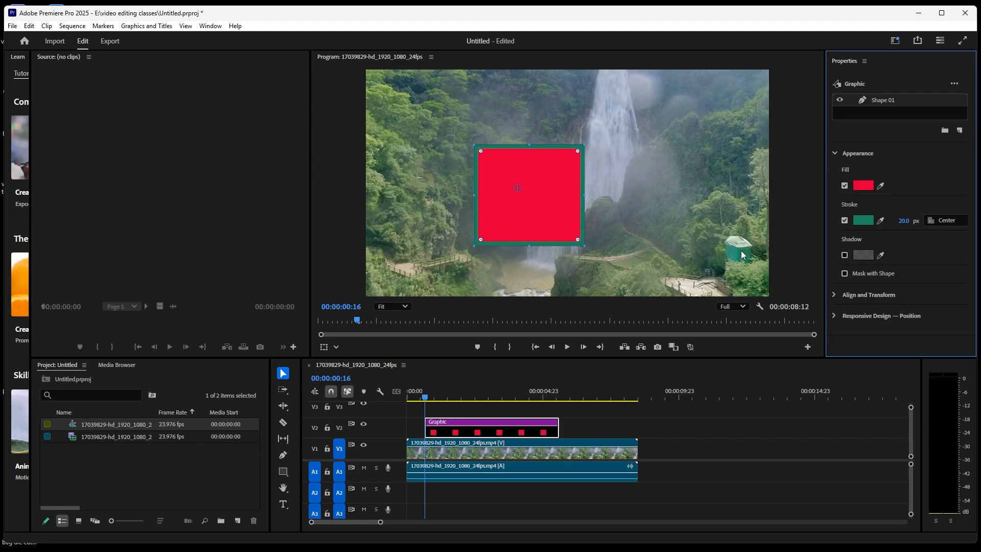
{"action": "left_click", "coordinate": [863, 223]}
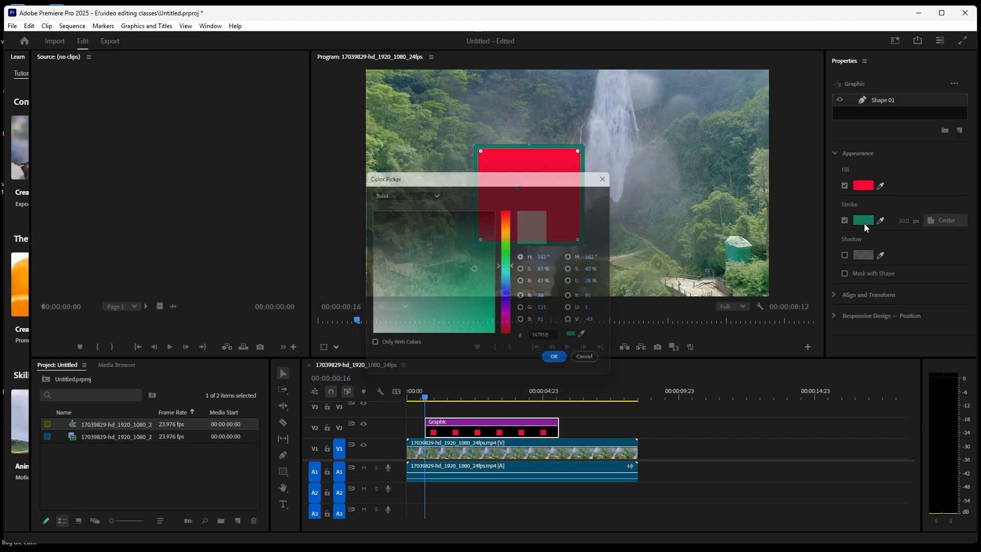
{"action": "left_click", "coordinate": [510, 230]}
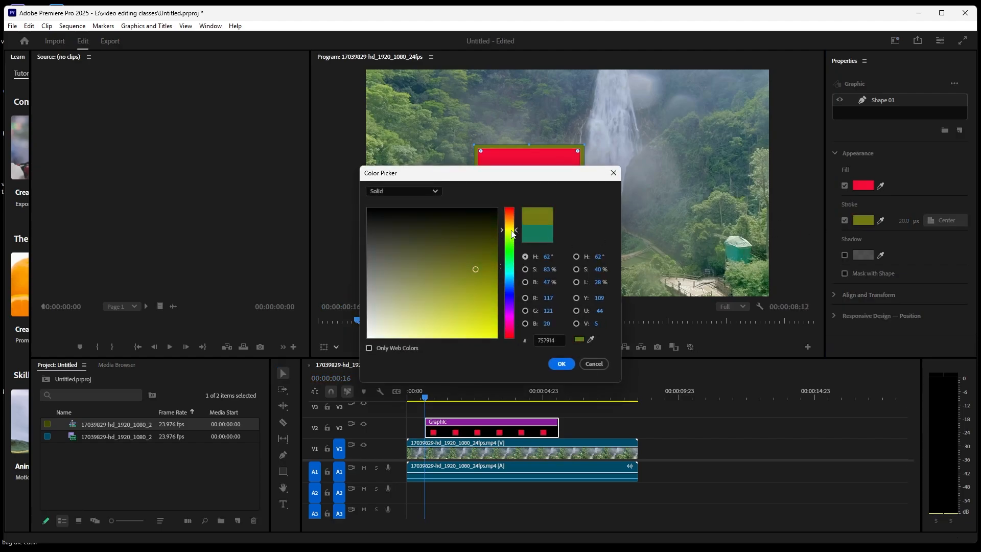
{"action": "left_click_drag", "start_coordinate": [482, 305], "coordinate": [494, 333]}
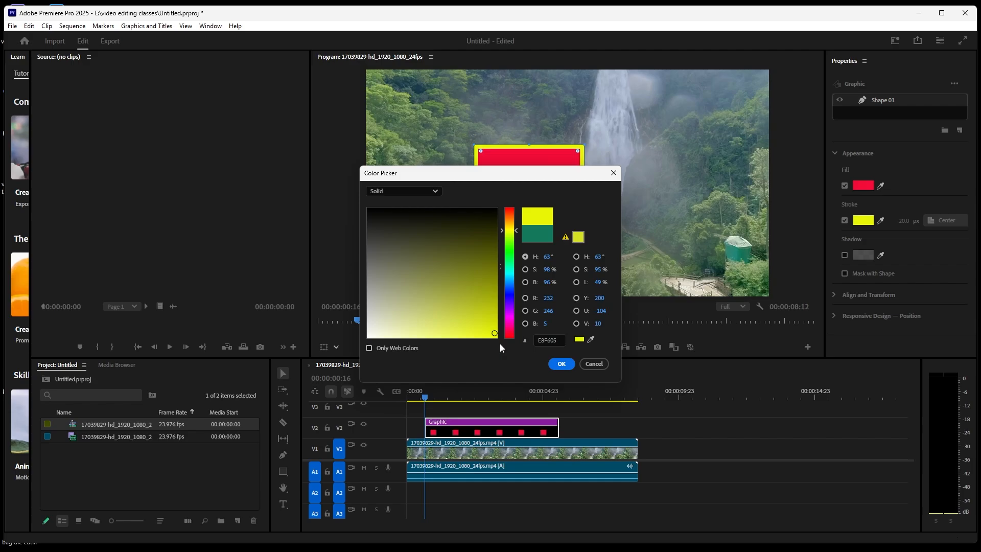
{"action": "left_click", "coordinate": [561, 364]}
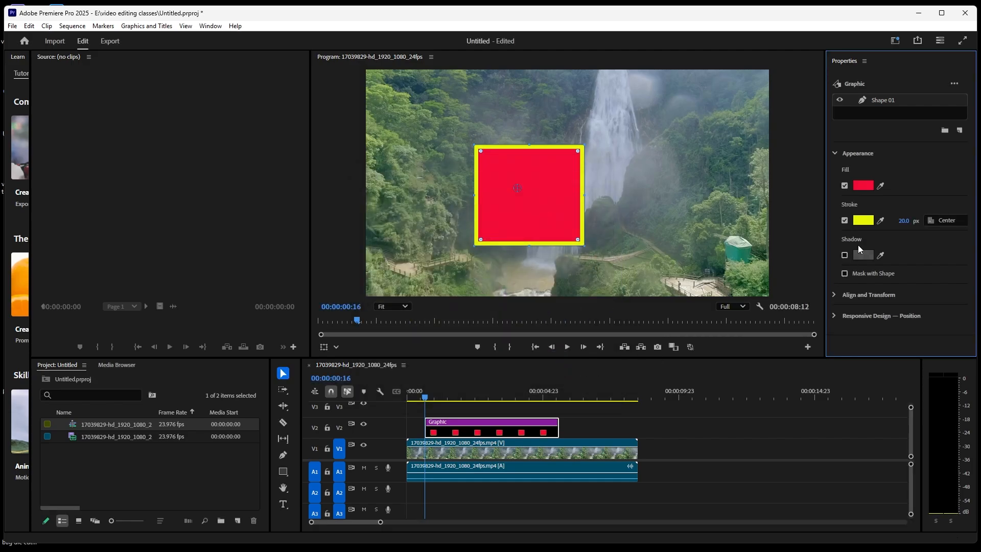
Step: Enable a shadow on the red shape and adjust its opacity, angle and distance so it falls beyond the stroke beside the waterfall
{"action": "left_click", "coordinate": [845, 255]}
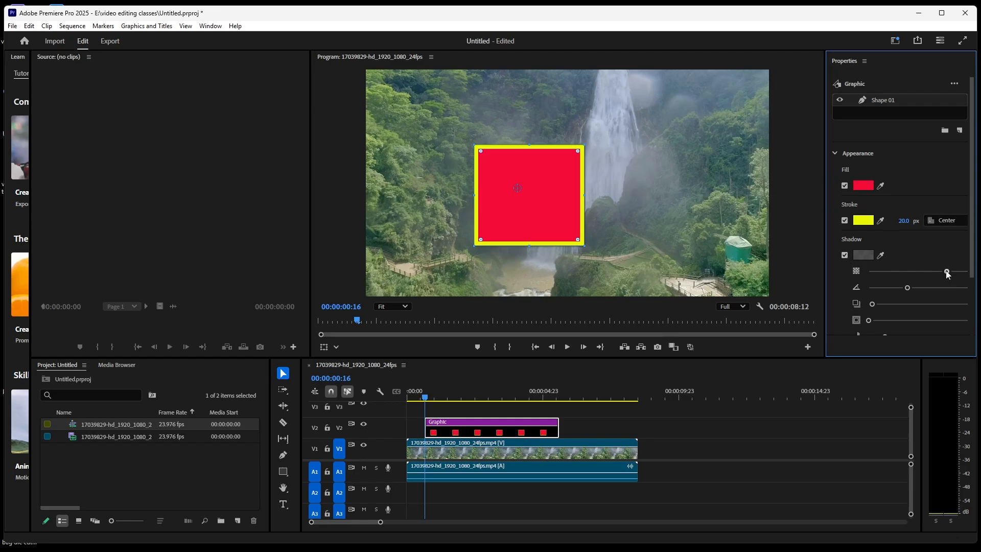
{"action": "left_click_drag", "start_coordinate": [946, 271], "coordinate": [894, 272]}
{"action": "left_click_drag", "start_coordinate": [913, 272], "coordinate": [951, 281]}
{"action": "scroll", "coordinate": [587, 180], "scroll_direction": "up", "scroll_amount": 5}
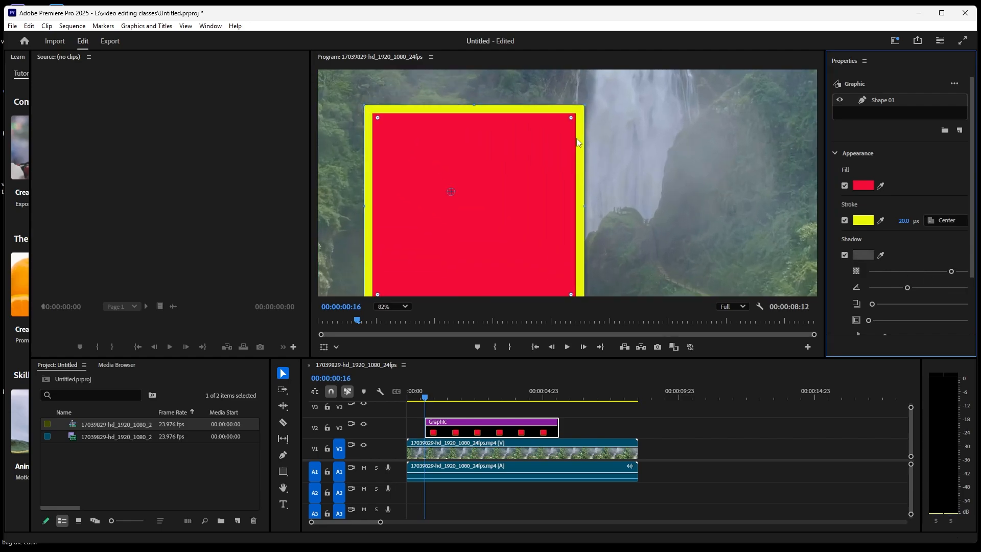
{"action": "left_click_drag", "start_coordinate": [953, 273], "coordinate": [894, 296]}
{"action": "left_click_drag", "start_coordinate": [873, 304], "coordinate": [886, 306]}
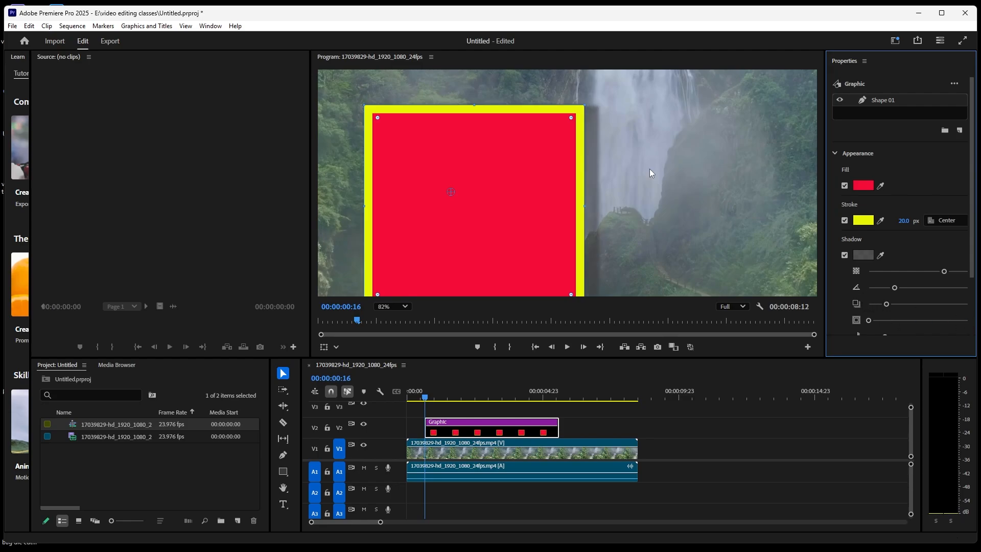
Step: Raise the red shape's shadow opacity to about 98 and its shadow size to about 50
{"action": "scroll", "coordinate": [648, 169], "scroll_direction": "down", "scroll_amount": 5}
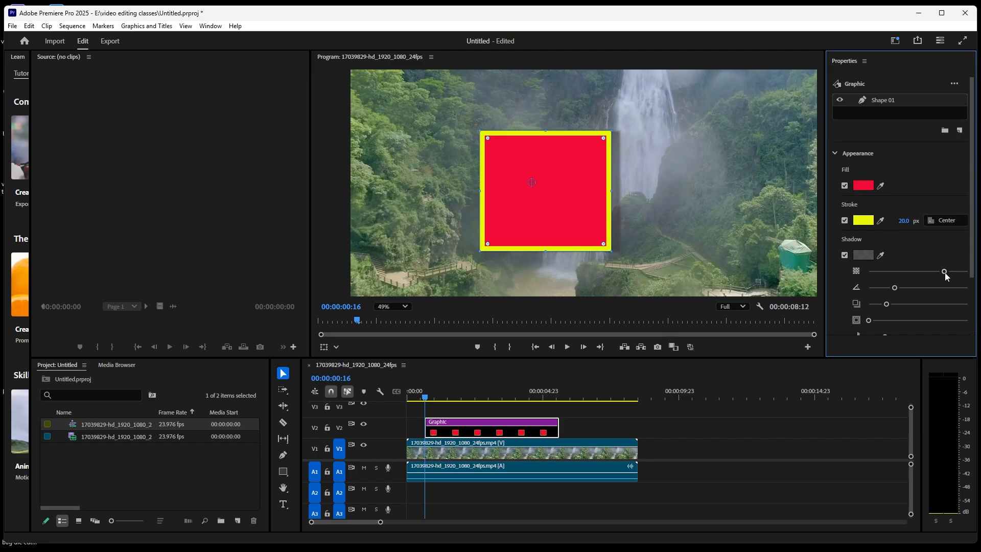
{"action": "left_click_drag", "start_coordinate": [945, 271], "coordinate": [967, 272]}
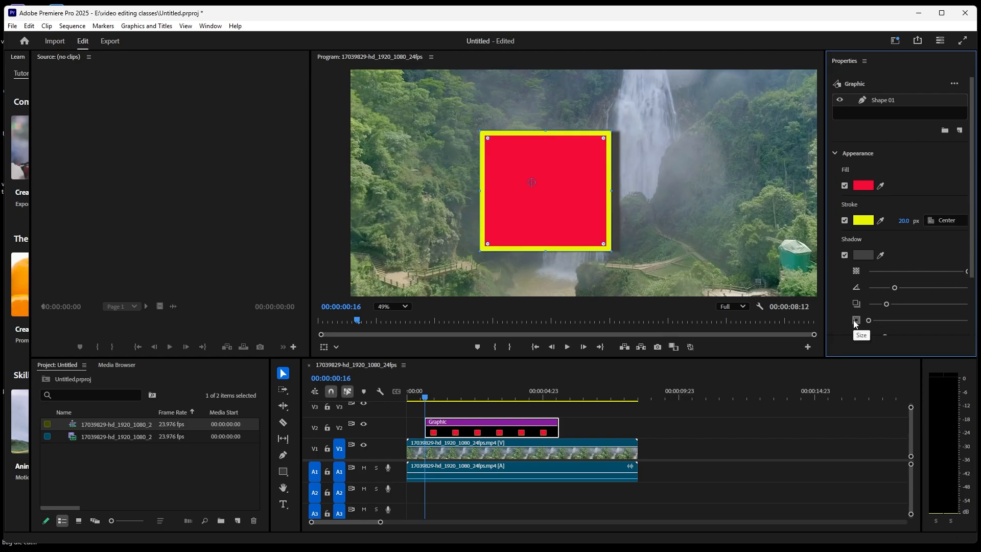
{"action": "left_click_drag", "start_coordinate": [870, 321], "coordinate": [941, 321]}
{"action": "left_click_drag", "start_coordinate": [925, 324], "coordinate": [918, 324]}
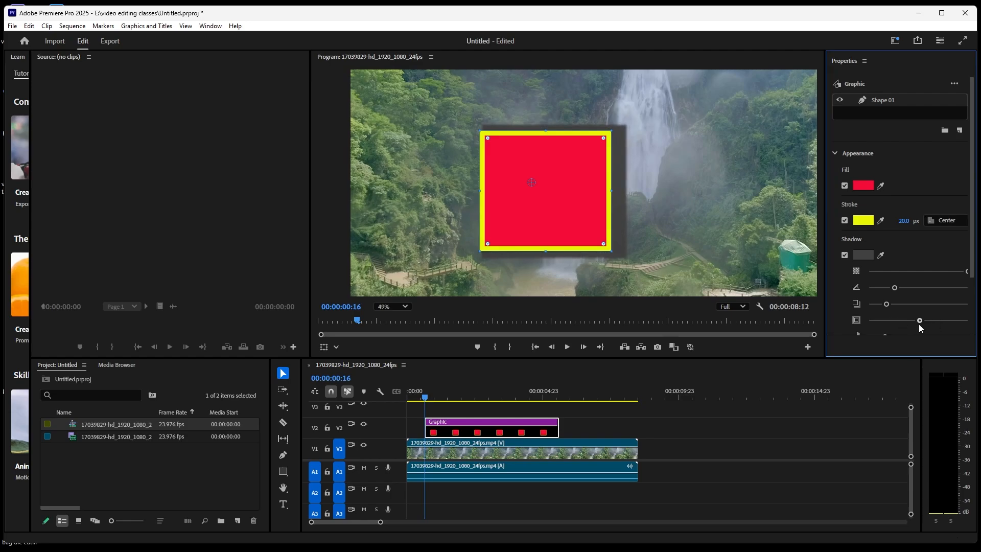
Step: Try the shadow with no blur, and soften it with a blur of about 136
{"action": "scroll", "coordinate": [974, 261], "scroll_direction": "down", "scroll_amount": 1}
{"action": "scroll", "coordinate": [973, 261], "scroll_direction": "down", "scroll_amount": 2}
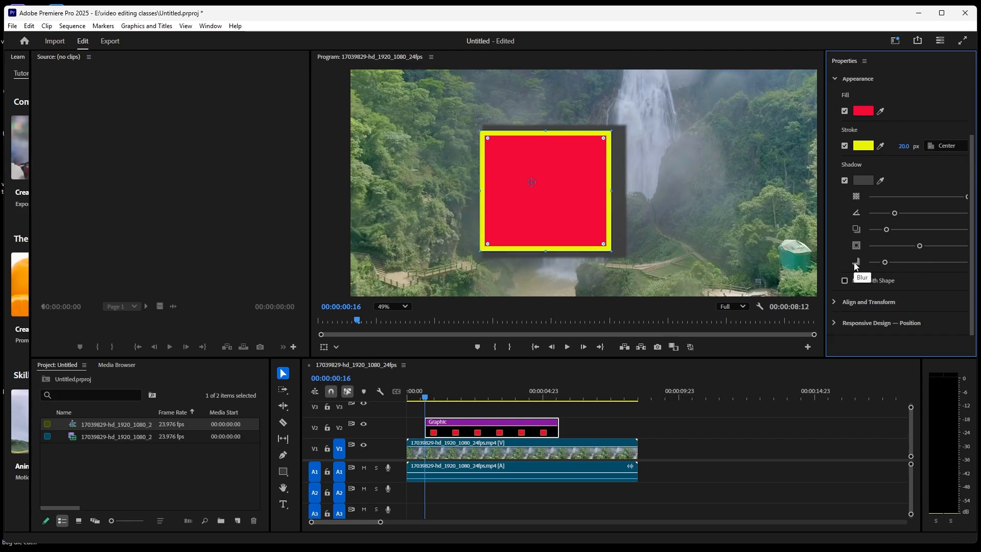
{"action": "left_click_drag", "start_coordinate": [884, 264], "coordinate": [861, 270]}
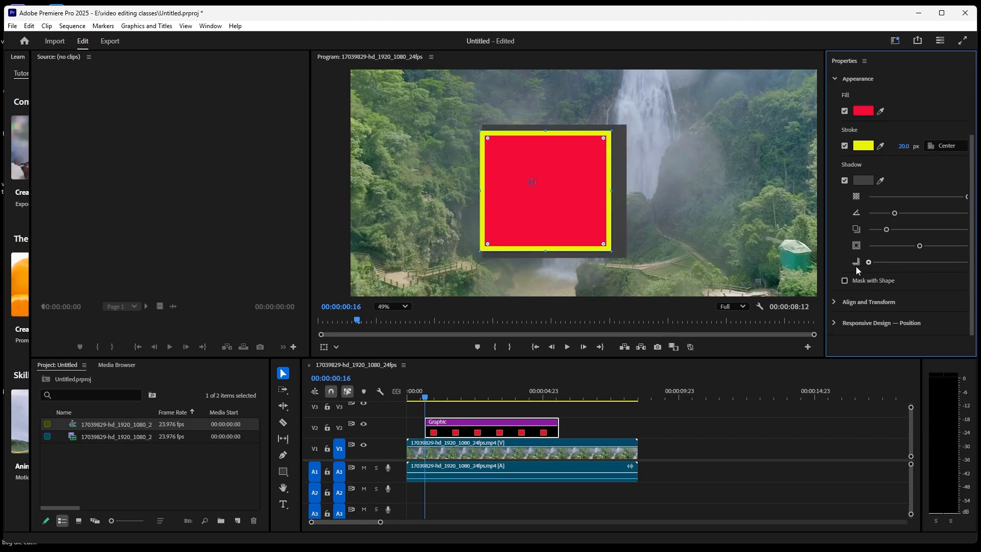
{"action": "left_click_drag", "start_coordinate": [869, 263], "coordinate": [937, 267]}
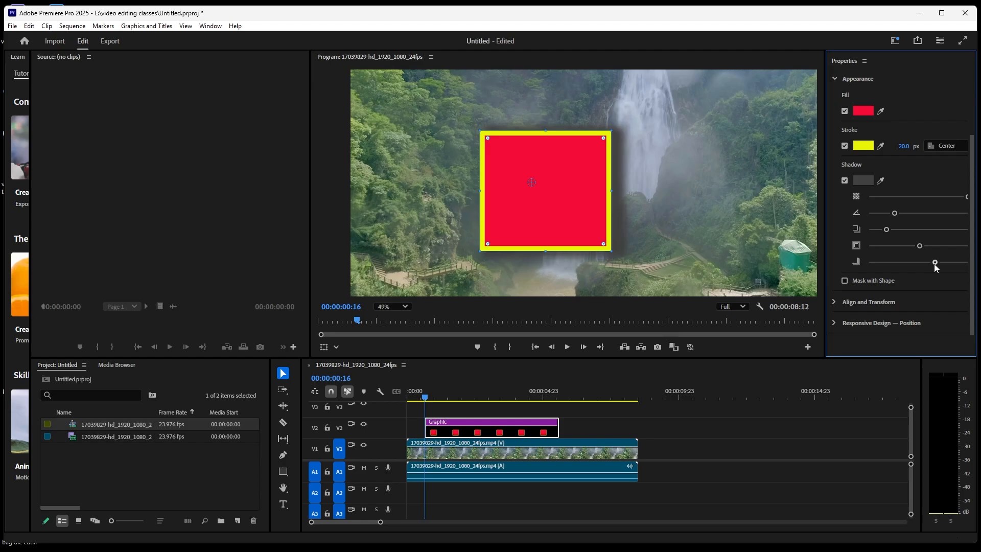
{"action": "left_click_drag", "start_coordinate": [933, 263], "coordinate": [924, 263]}
Step: Try Mask with Shape on the red shape with the Invert and Mask Only Fill options, and turn the mask off
{"action": "left_click", "coordinate": [845, 281]}
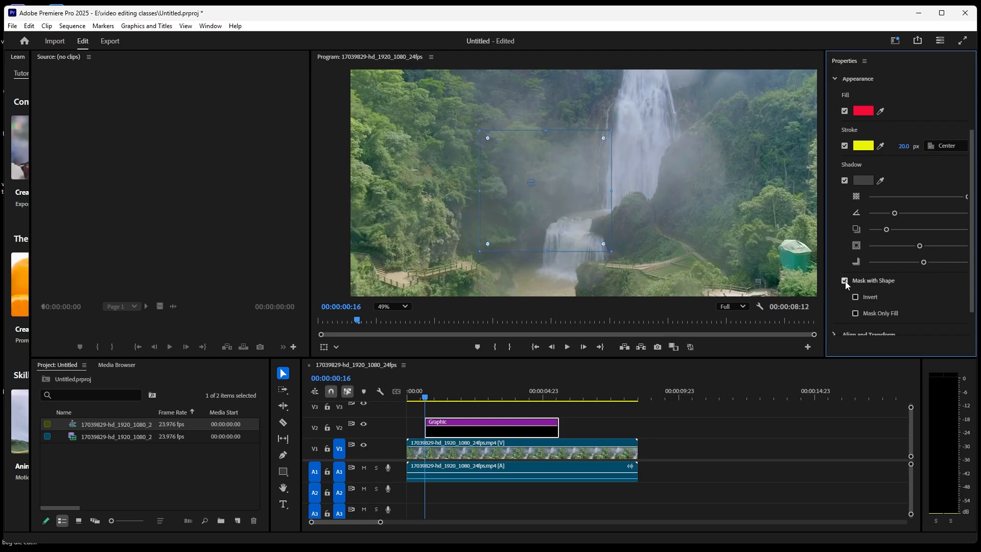
{"action": "left_click", "coordinate": [856, 298]}
{"action": "left_click", "coordinate": [856, 298]}
{"action": "left_click", "coordinate": [856, 314]}
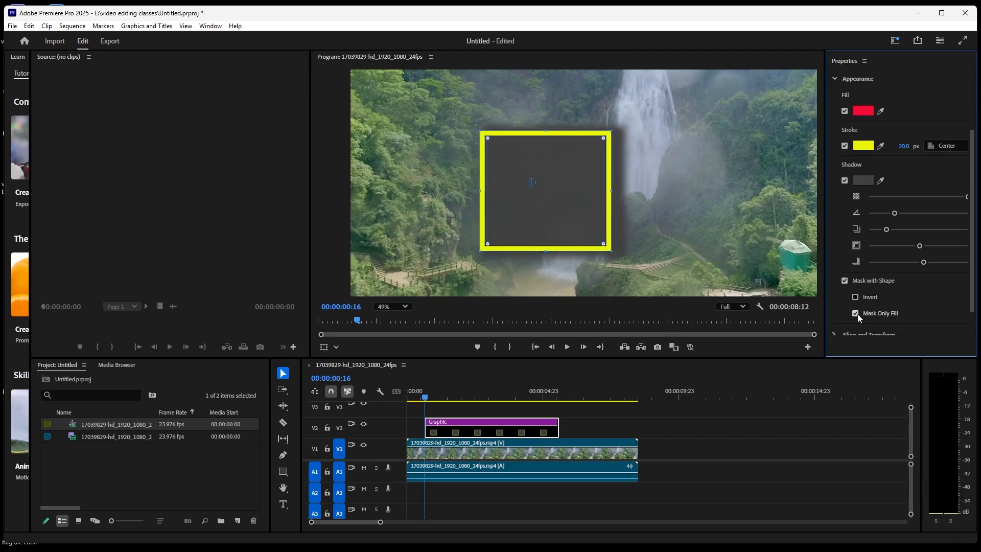
{"action": "left_click", "coordinate": [846, 281]}
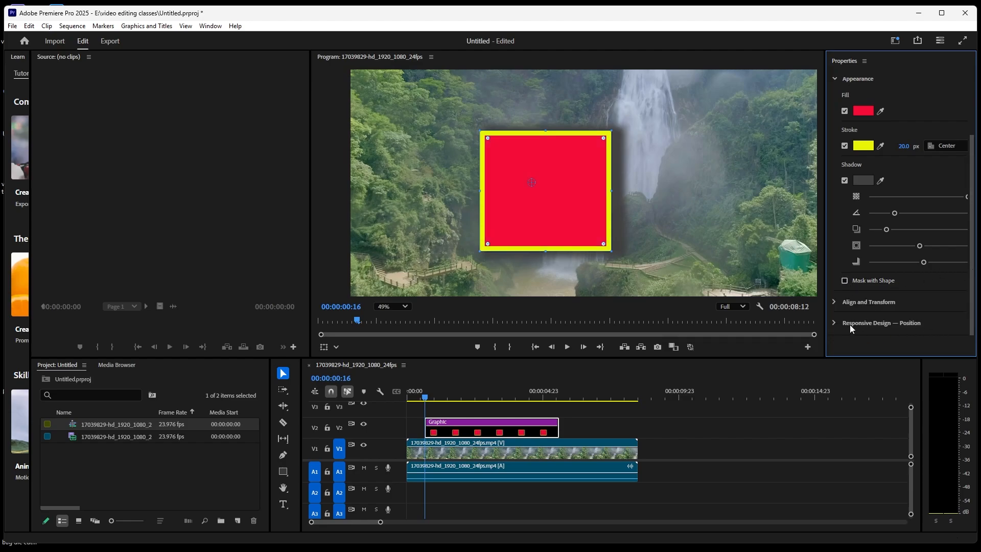
Step: Try aligning the shape to the frame's horizontal center, left, right and top, ending right-aligned and vertically centered
{"action": "left_click", "coordinate": [834, 302]}
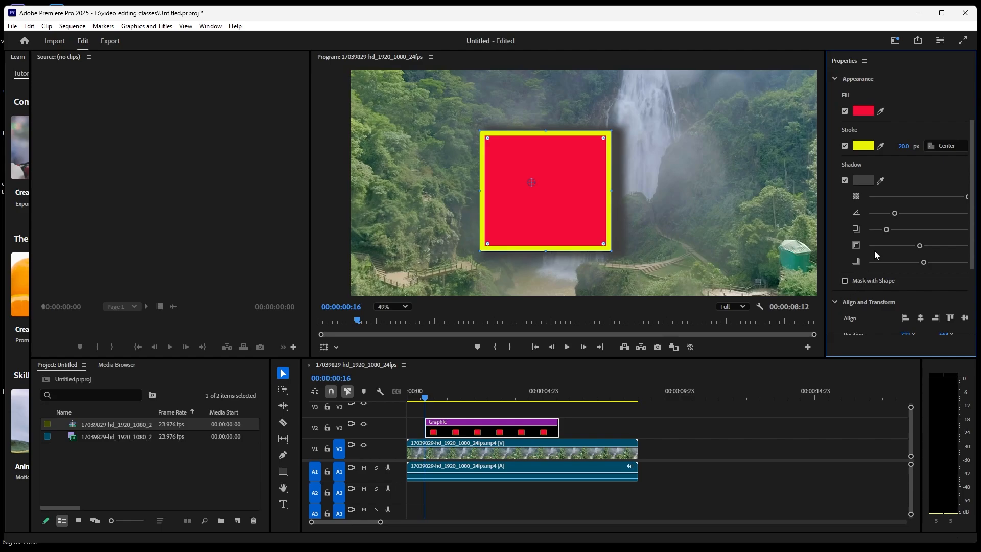
{"action": "scroll", "coordinate": [875, 251], "scroll_direction": "down", "scroll_amount": 3}
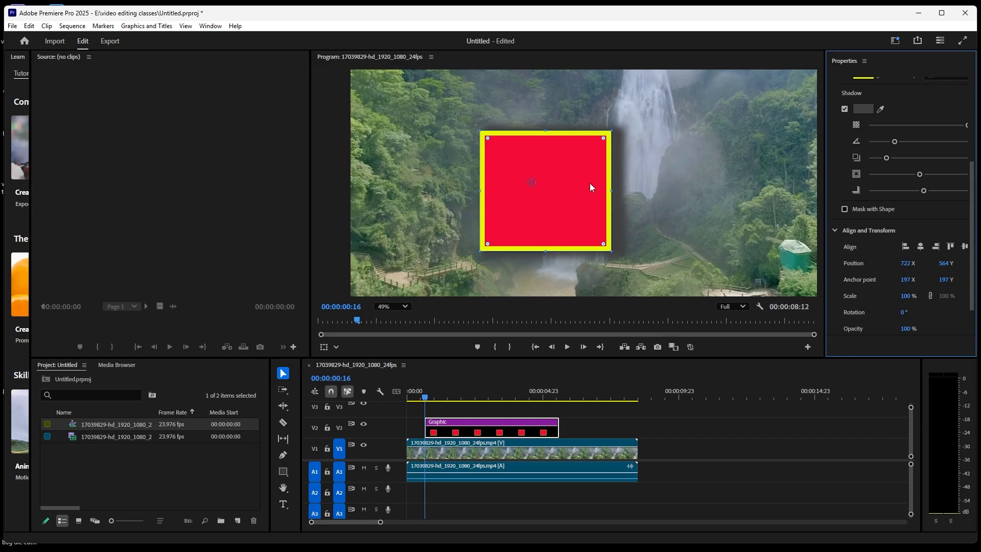
{"action": "left_click", "coordinate": [921, 247]}
{"action": "scroll", "coordinate": [659, 220], "scroll_direction": "down", "scroll_amount": 2}
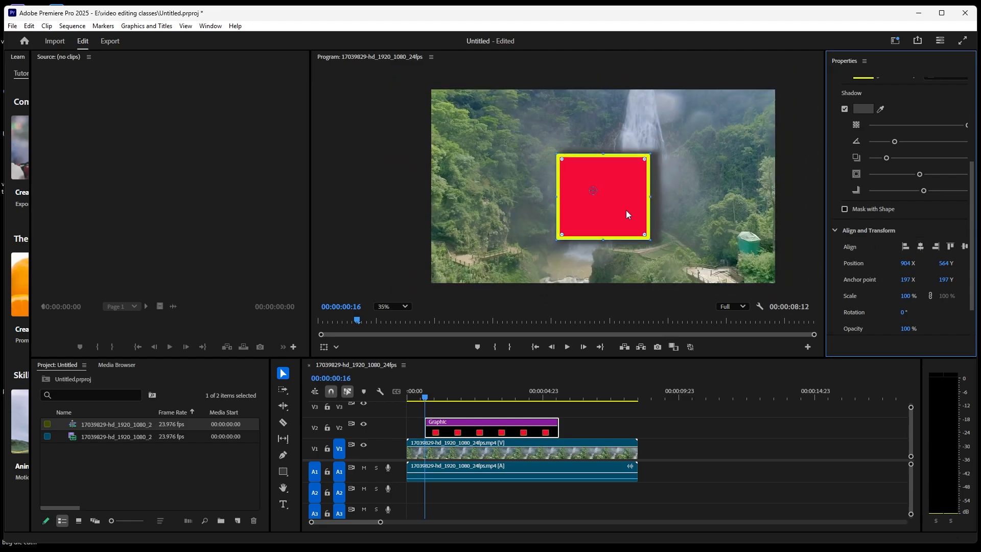
{"action": "scroll", "coordinate": [626, 210], "scroll_direction": "down", "scroll_amount": 1}
{"action": "left_click", "coordinate": [903, 250]}
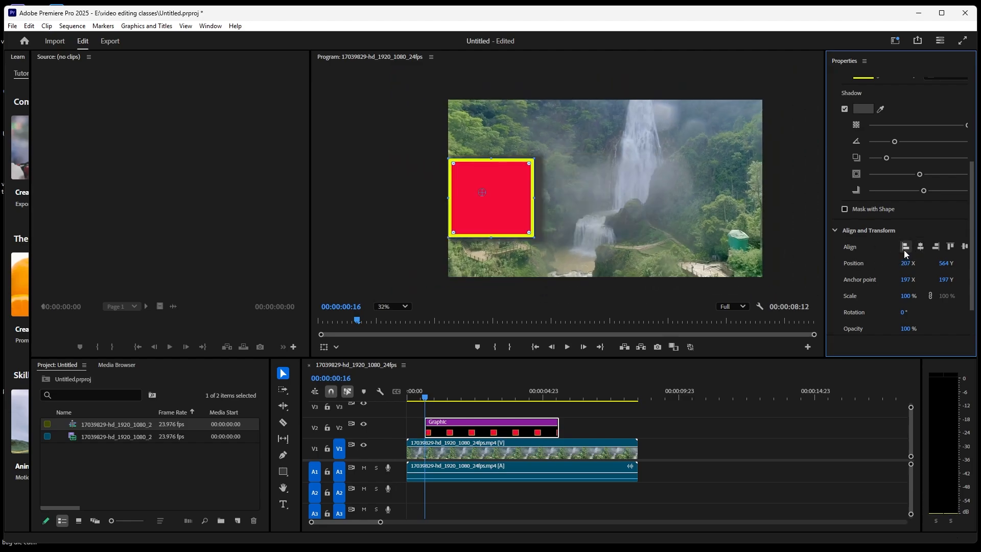
{"action": "left_click", "coordinate": [941, 247]}
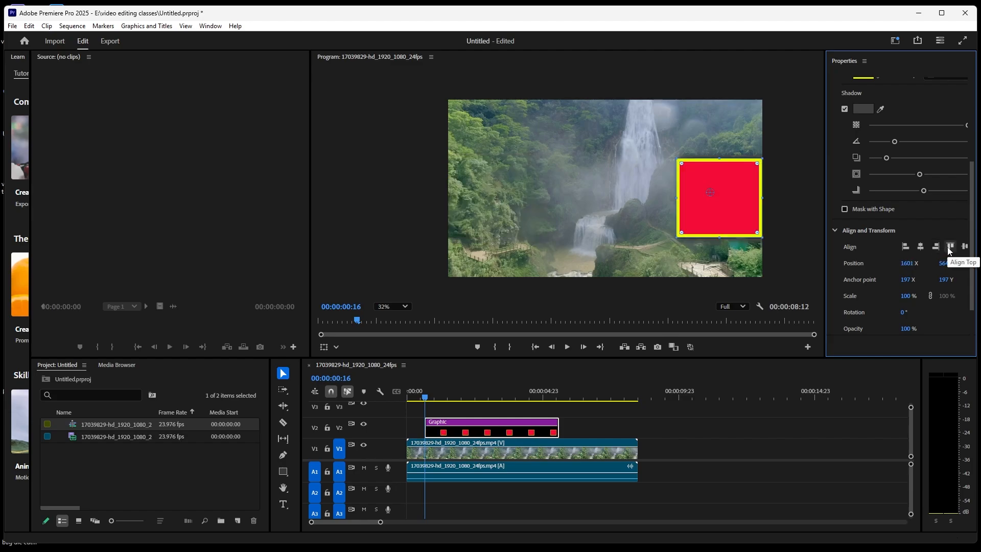
{"action": "left_click", "coordinate": [949, 248]}
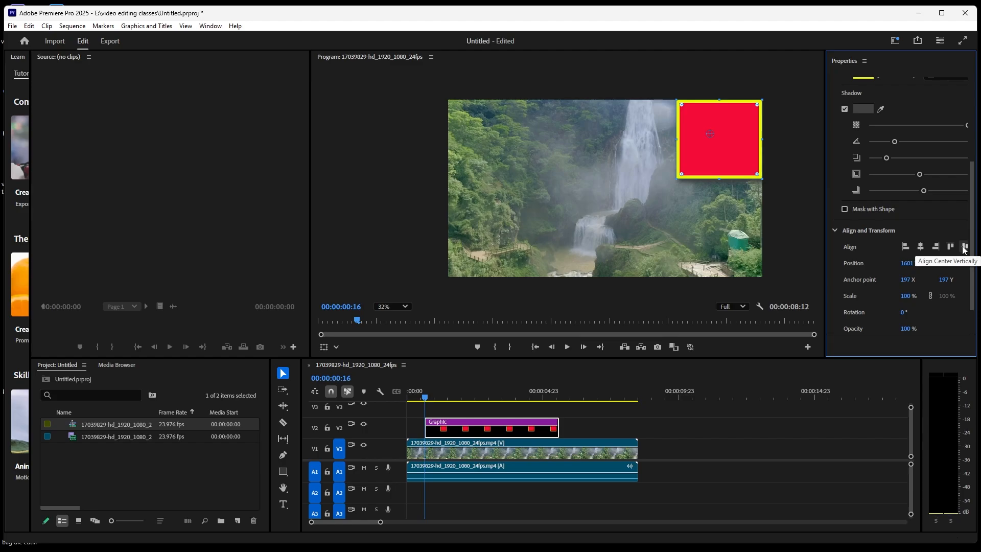
{"action": "left_click", "coordinate": [964, 248]}
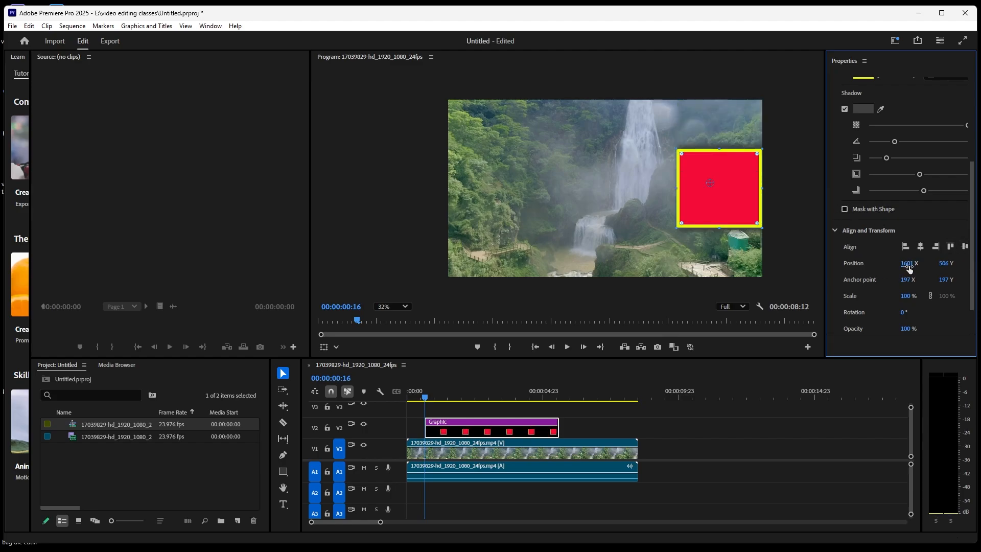
Step: Set the shape's position to 1310 X, 487 Y, its anchor point to 184 X, 201 Y, and its scale to 87%
{"action": "left_click_drag", "start_coordinate": [910, 268], "coordinate": [777, 283]}
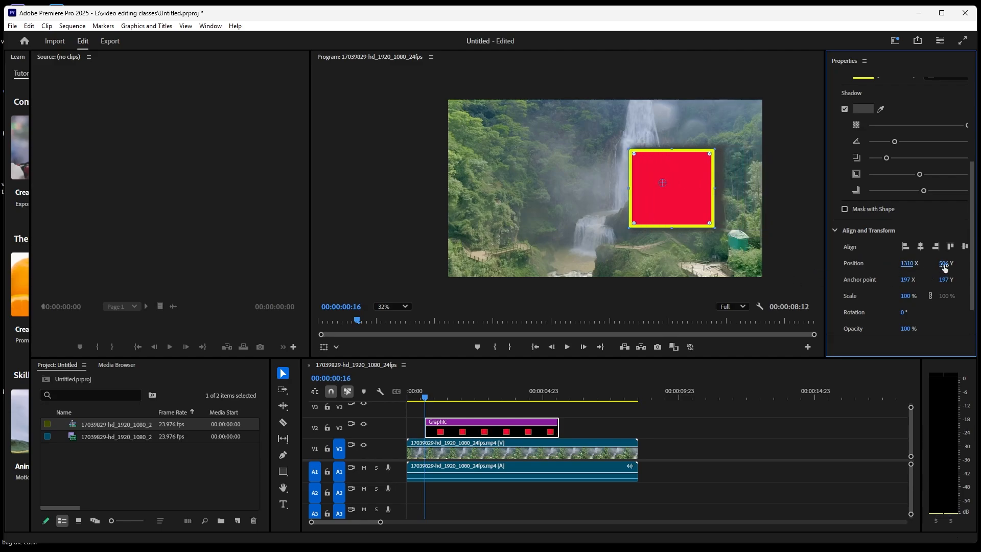
{"action": "left_click_drag", "start_coordinate": [944, 263], "coordinate": [903, 299]}
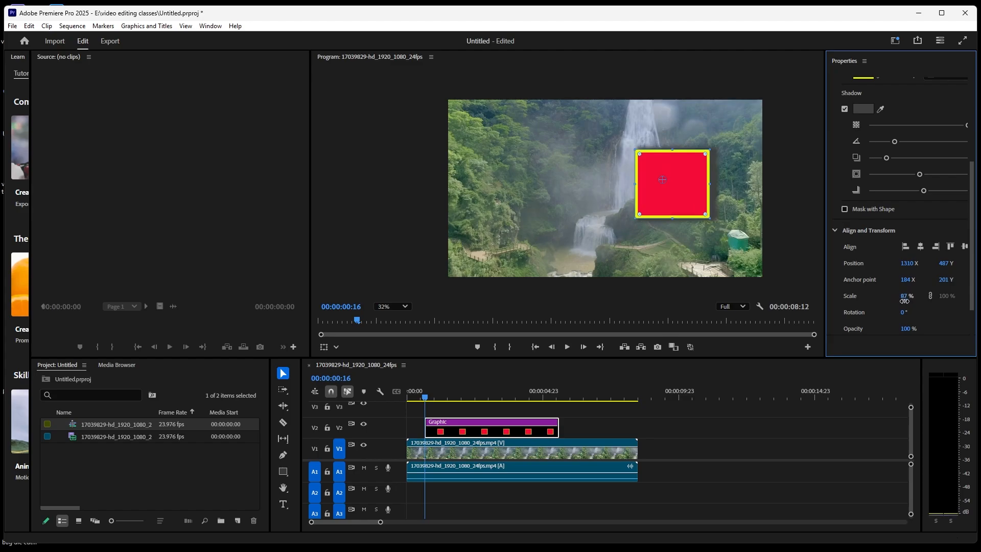
Step: Unlink the shape's scale values, set them to 91% in height and 104% in width, and link them again
{"action": "left_click", "coordinate": [931, 297]}
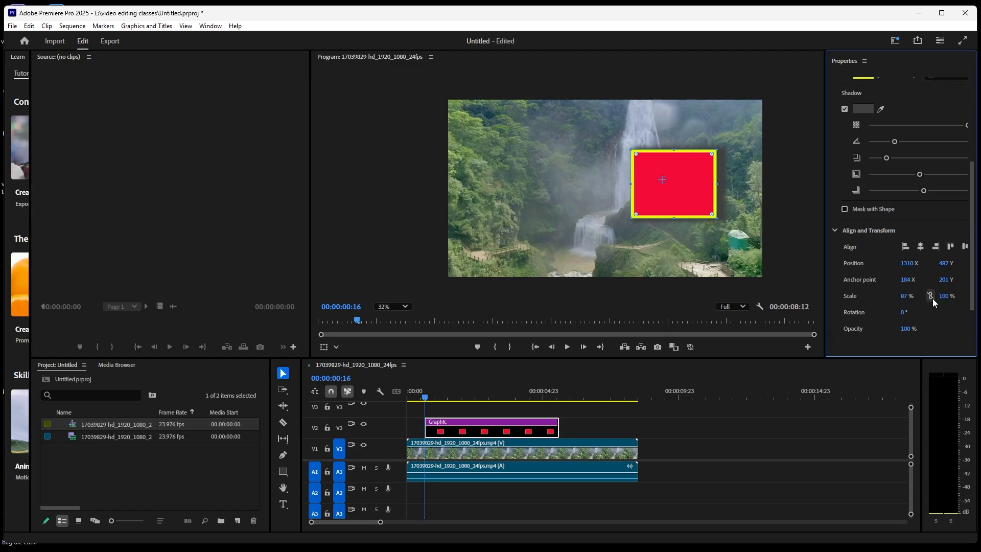
{"action": "left_click_drag", "start_coordinate": [907, 297], "coordinate": [941, 303]}
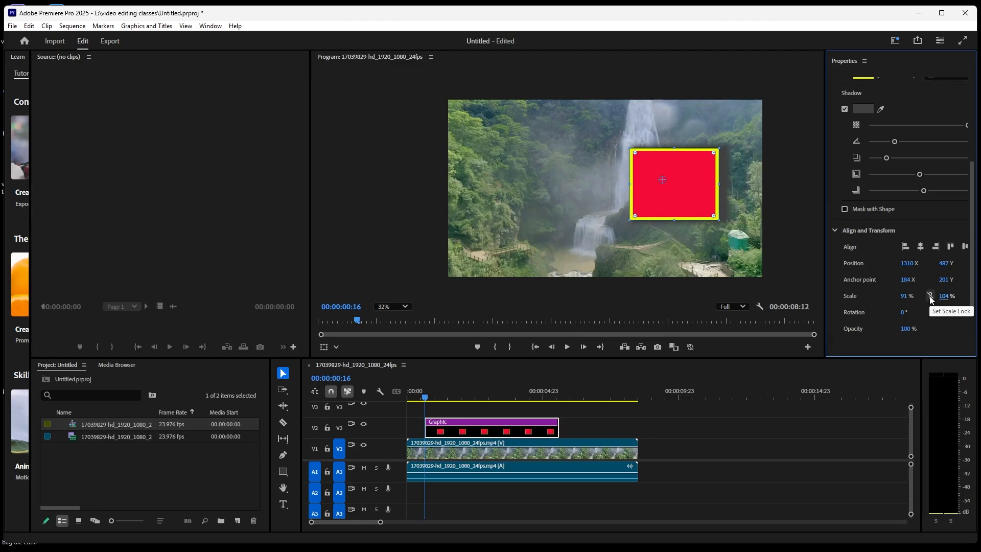
{"action": "left_click", "coordinate": [930, 297]}
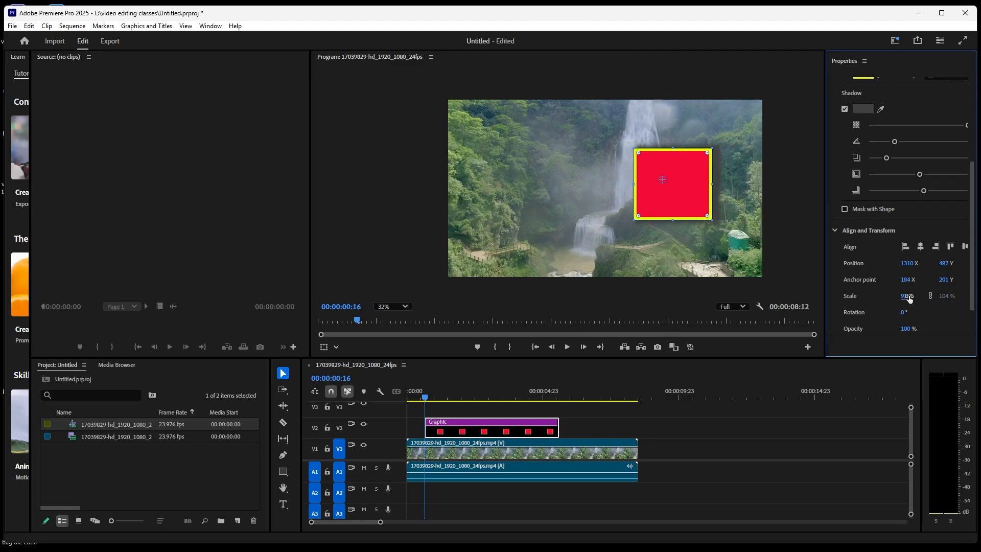
Step: Set the shape's scale to 93%, try a 12° rotation, and return the rotation to 0°
{"action": "mouse_move", "coordinate": [907, 297]}
{"action": "left_mouse_down"}
{"action": "mouse_move", "coordinate": [933, 296]}
{"action": "mouse_move", "coordinate": [915, 300]}
{"action": "mouse_move", "coordinate": [908, 313]}
{"action": "mouse_move", "coordinate": [923, 314]}
{"action": "mouse_move", "coordinate": [869, 330]}
{"action": "mouse_move", "coordinate": [914, 333]}
{"action": "mouse_move", "coordinate": [913, 313]}
{"action": "left_mouse_up"}
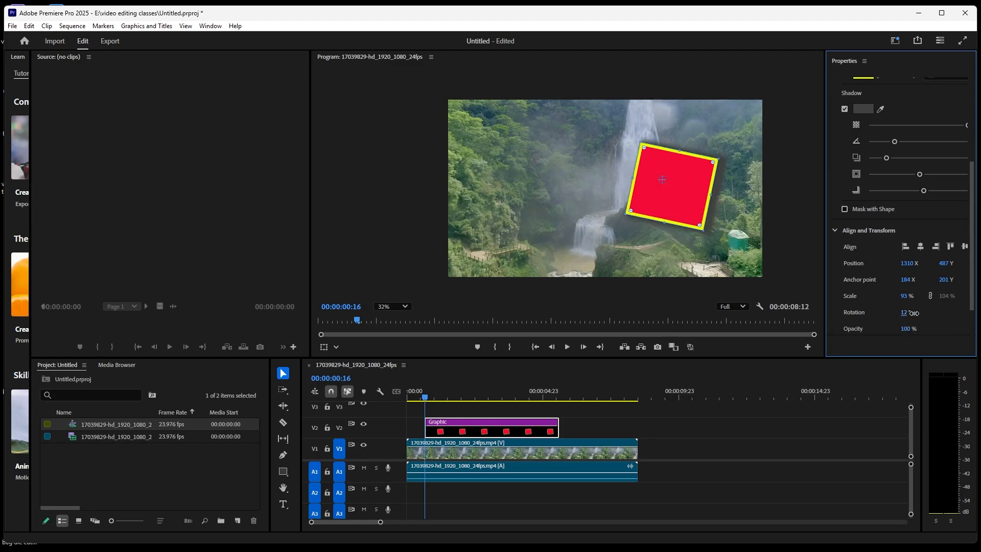
{"action": "left_click", "coordinate": [905, 312]}
{"action": "type", "text": "0"}
{"action": "key", "text": "Return"}
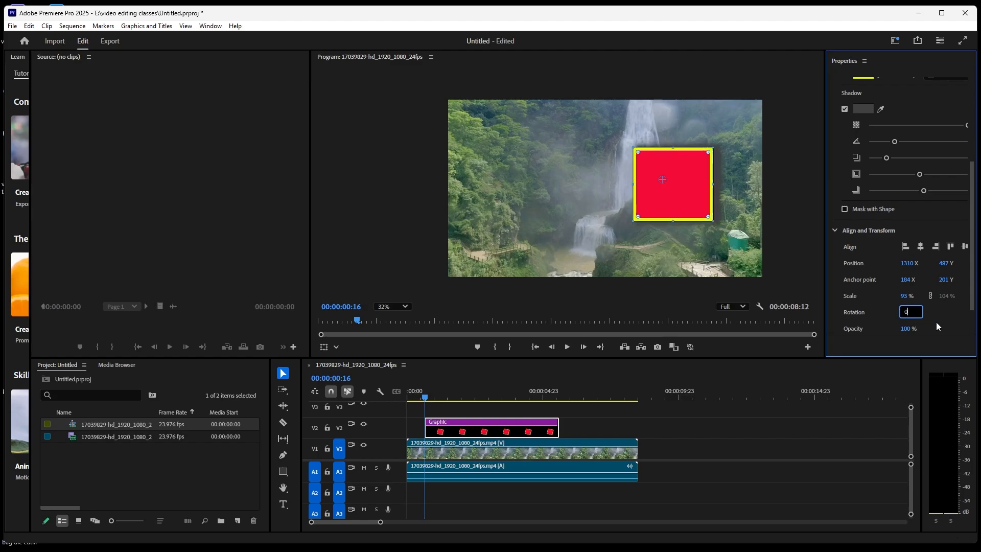
{"action": "left_click", "coordinate": [948, 324]}
Step: Set the shape's width to 517 and height to 457, and round its corners with a radius of 77
{"action": "scroll", "coordinate": [870, 321], "scroll_direction": "down", "scroll_amount": 2}
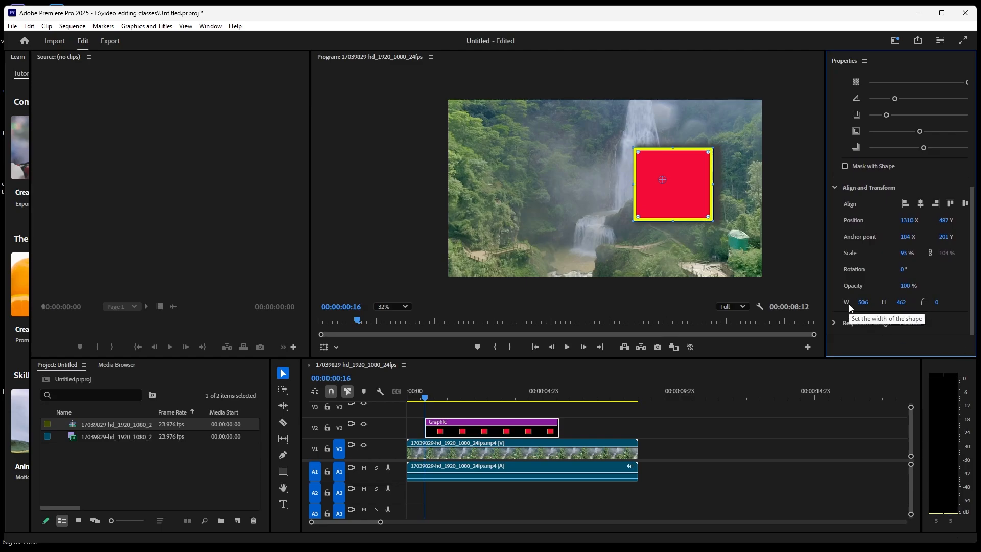
{"action": "left_click_drag", "start_coordinate": [863, 302], "coordinate": [904, 309]}
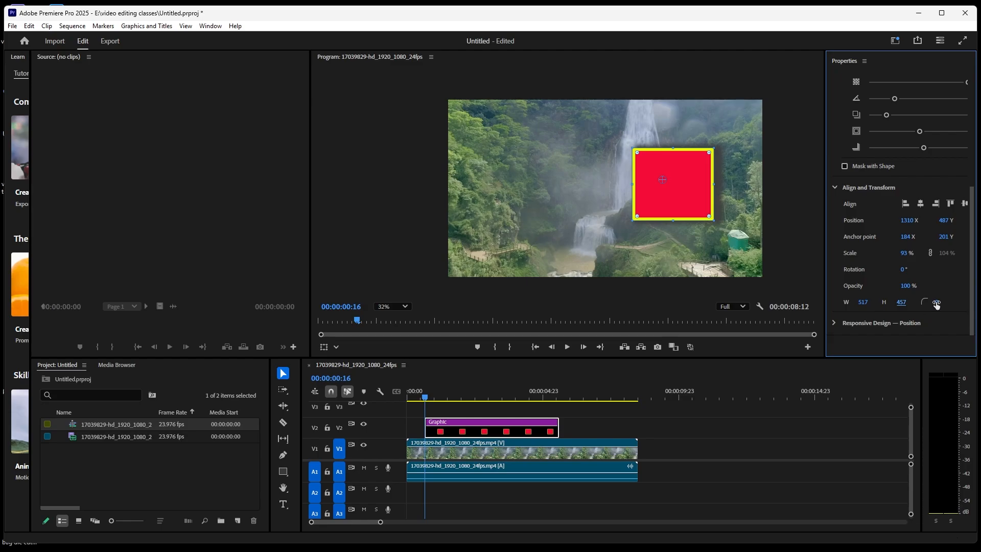
{"action": "left_click_drag", "start_coordinate": [937, 302], "coordinate": [976, 305]}
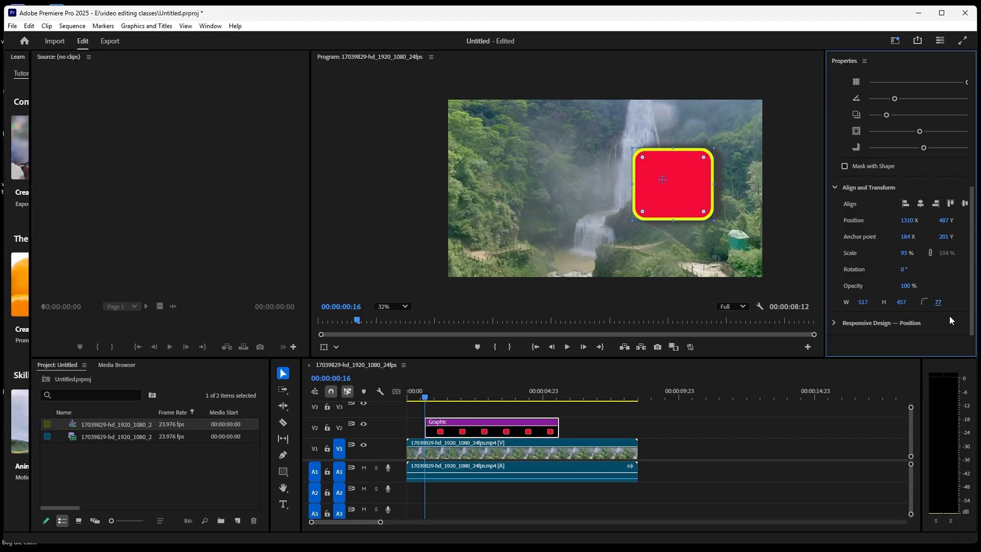
Step: Examine the Pin To choices under Responsive Design — Position, keeping Video Frame
{"action": "left_click", "coordinate": [834, 322]}
{"action": "scroll", "coordinate": [971, 311], "scroll_direction": "down", "scroll_amount": 1}
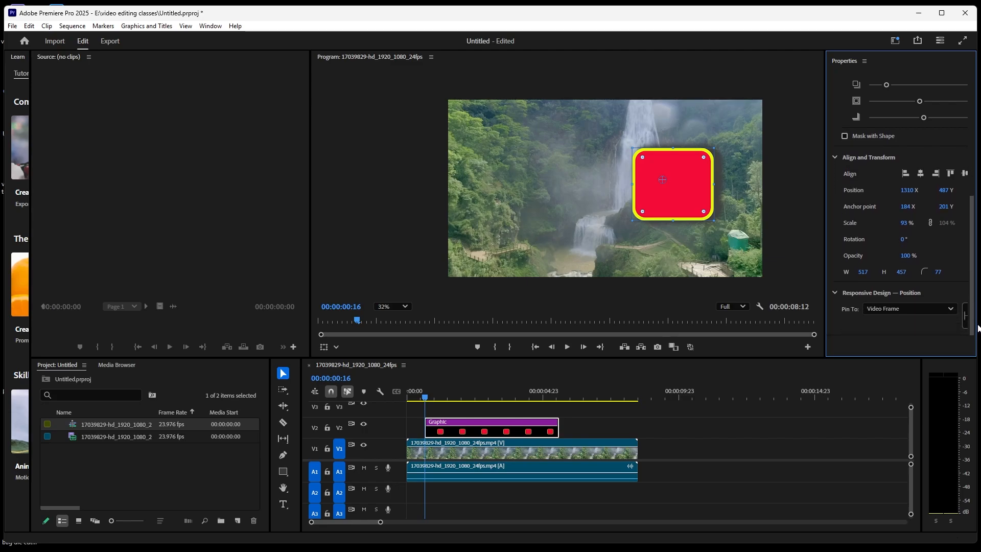
{"action": "left_click", "coordinate": [950, 310]}
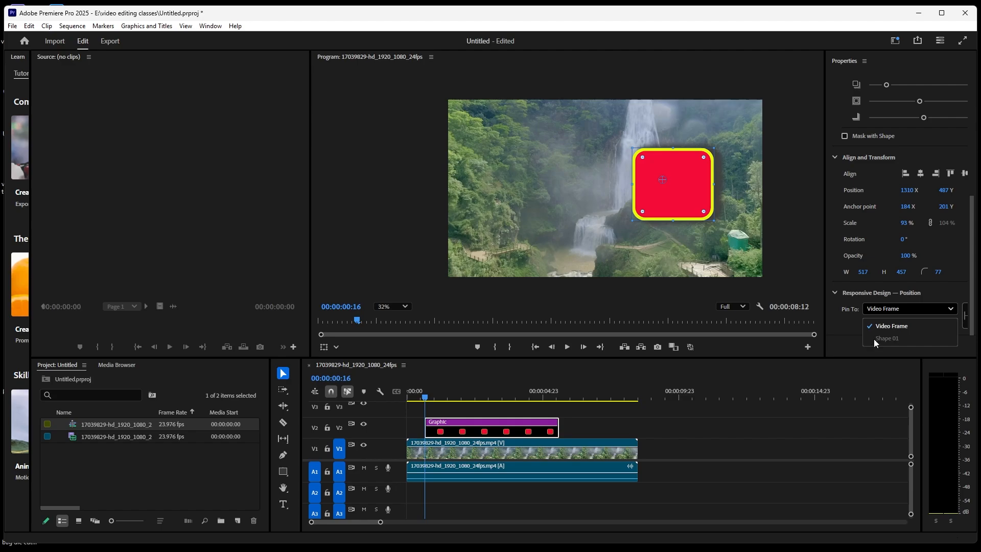
{"action": "left_click", "coordinate": [972, 297]}
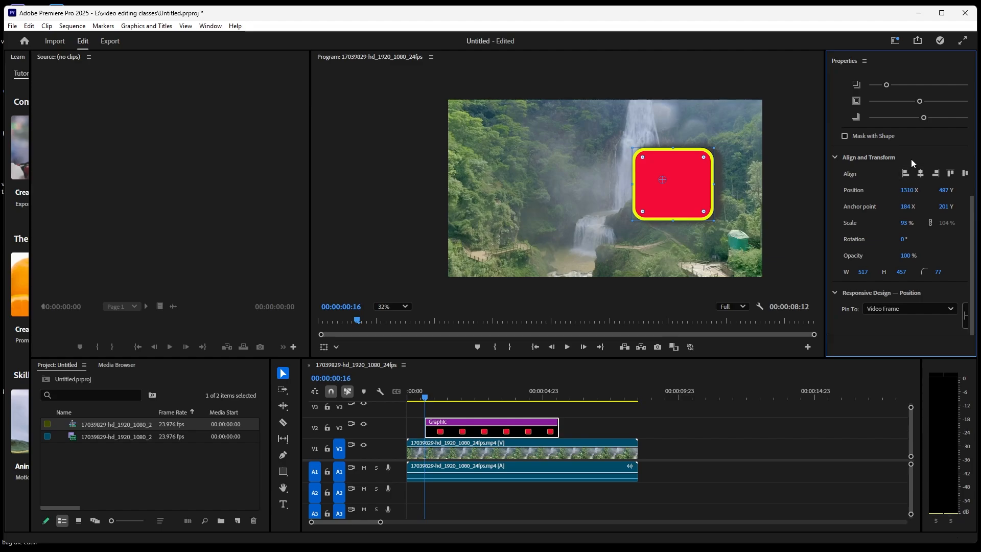
Step: Maximize the shape's properties to review all appearance and transform settings, and restore the normal layout
{"action": "key", "text": "grave"}
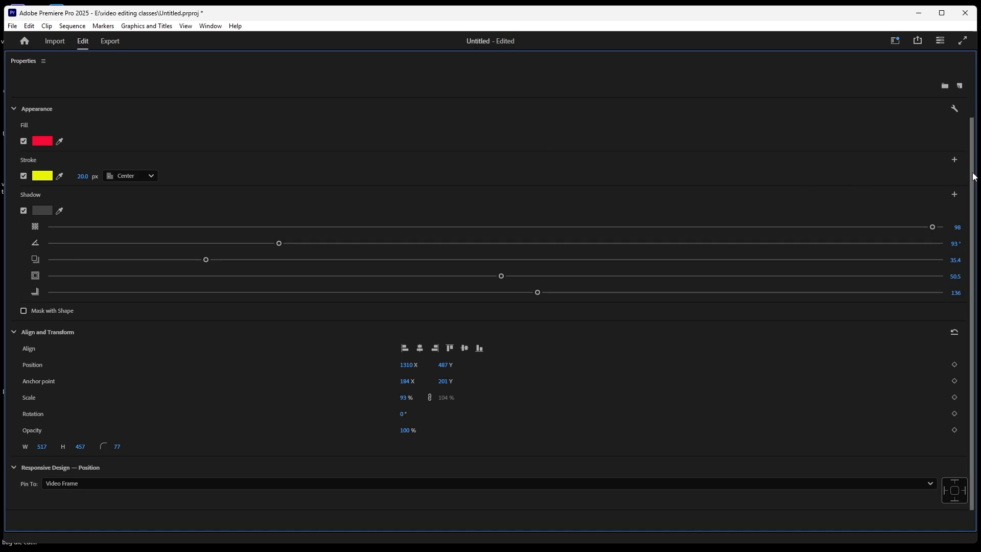
{"action": "left_click_drag", "start_coordinate": [972, 175], "coordinate": [970, 248]}
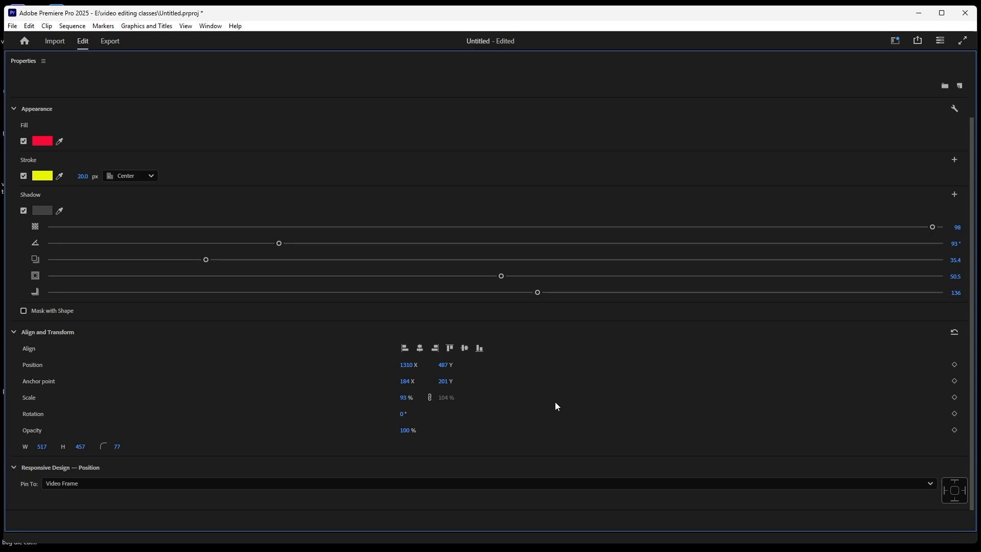
{"action": "key", "text": "grave"}
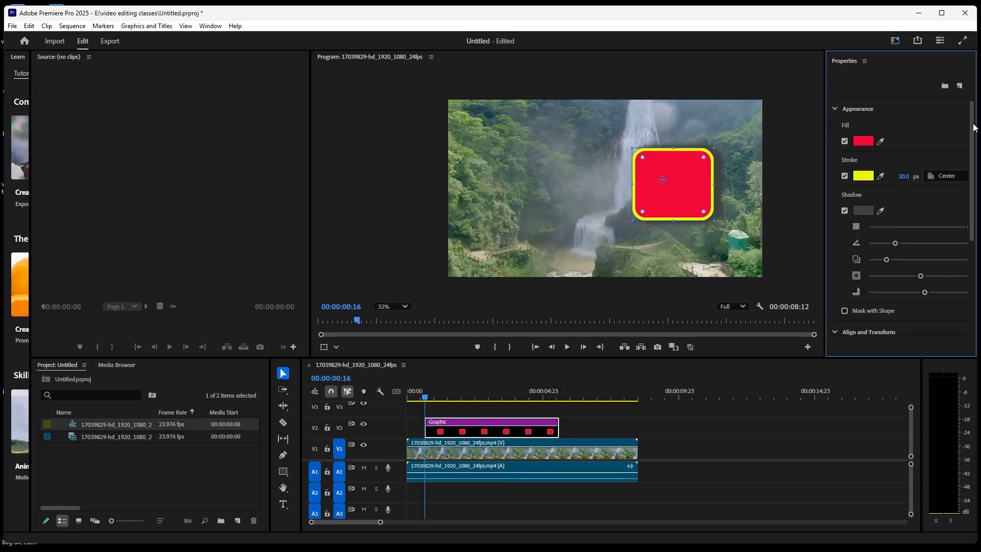
{"action": "left_click_drag", "start_coordinate": [974, 128], "coordinate": [970, 246]}
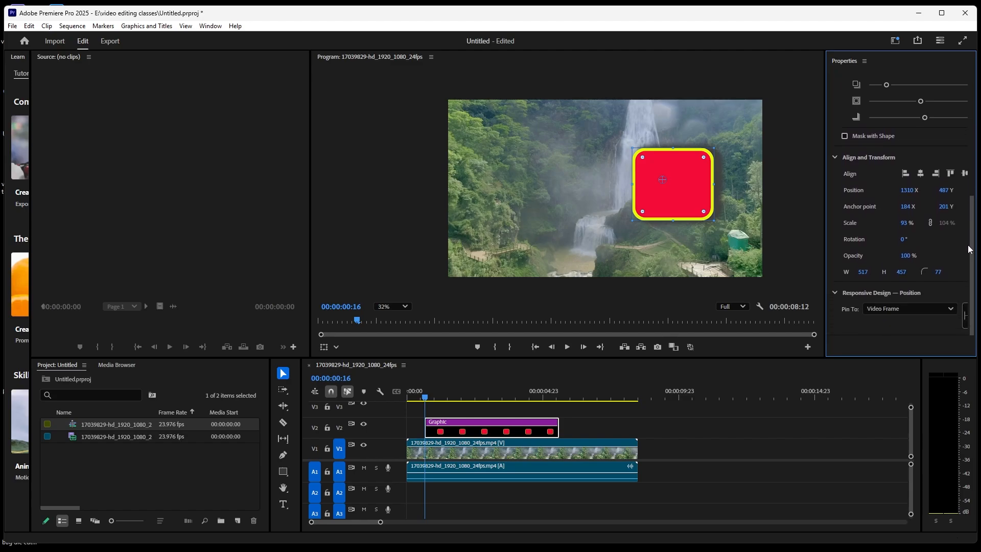
{"action": "scroll", "coordinate": [971, 232], "scroll_direction": "up", "scroll_amount": 5}
{"action": "scroll", "coordinate": [971, 232], "scroll_direction": "down", "scroll_amount": 5}
Step: Move the rounded red shape to about 820 X, 477 Y, left of the waterfall
{"action": "left_click_drag", "start_coordinate": [652, 196], "coordinate": [573, 196]}
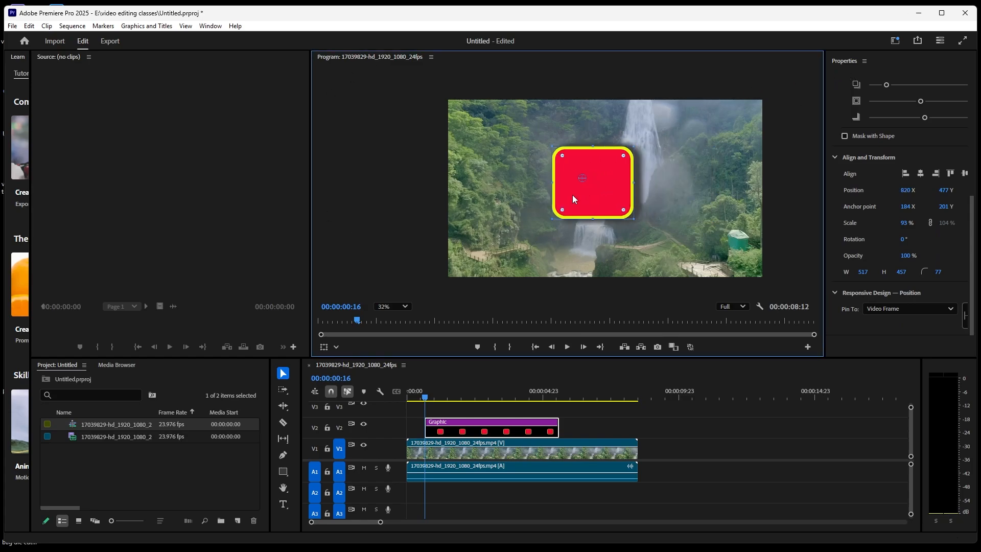
Step: Draw a circle about 412 by 412 to the right of the rounded rectangle with the Ellipse Tool and review its properties
{"action": "left_click", "coordinate": [283, 471]}
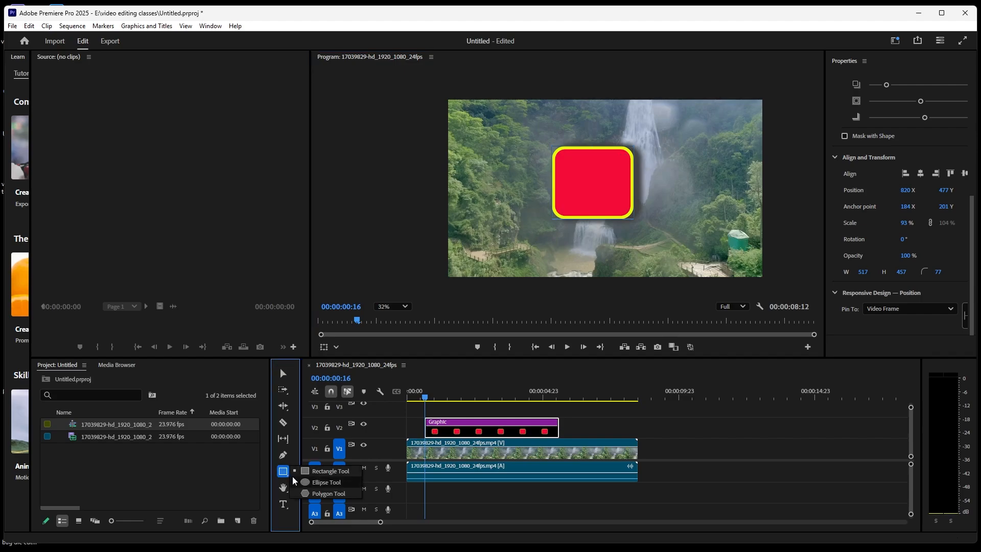
{"action": "left_click", "coordinate": [317, 483]}
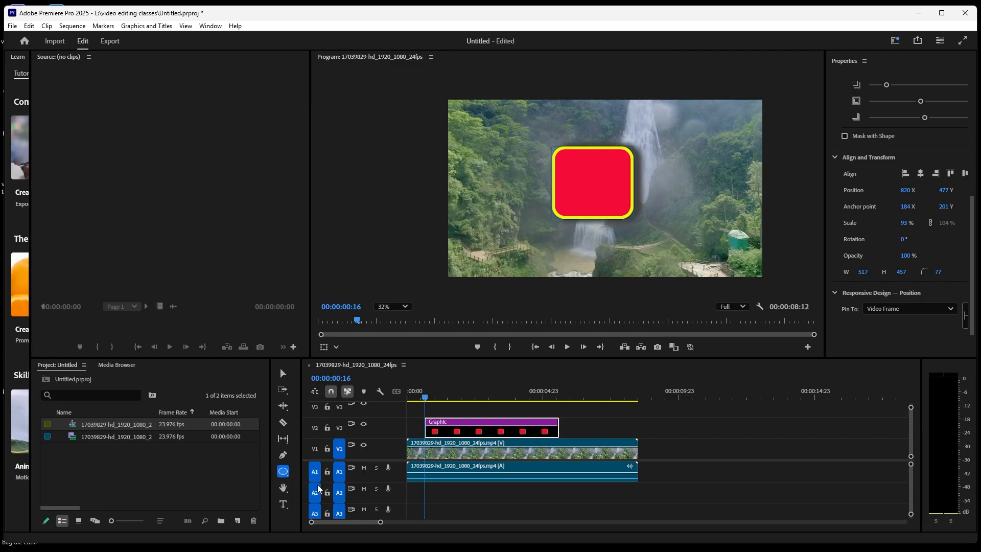
{"action": "mouse_move", "coordinate": [661, 156]}
{"action": "left_mouse_down"}
{"action": "mouse_move", "coordinate": [719, 211]}
{"action": "mouse_move", "coordinate": [734, 194]}
{"action": "mouse_move", "coordinate": [732, 221]}
{"action": "mouse_move", "coordinate": [728, 213]}
{"action": "left_mouse_up"}
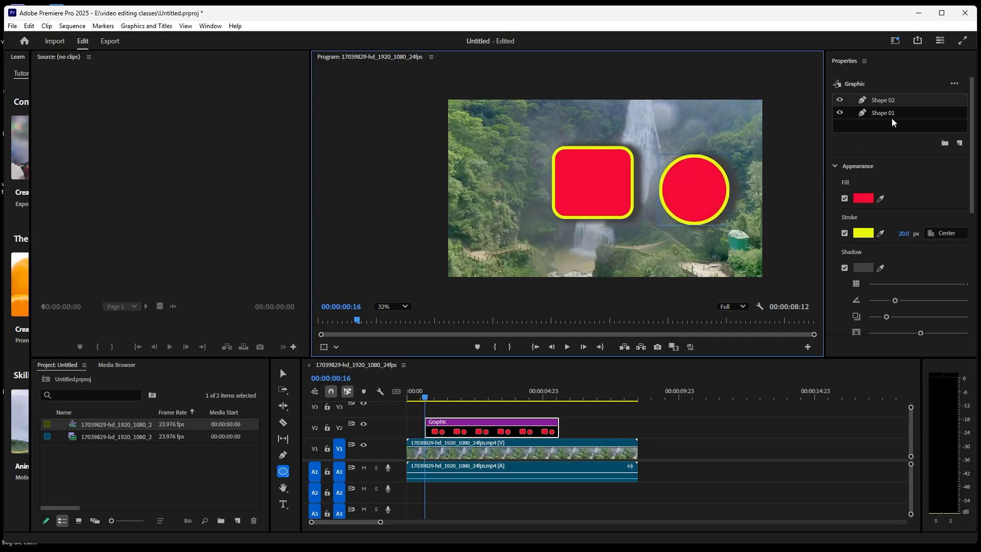
{"action": "left_click_drag", "start_coordinate": [972, 169], "coordinate": [966, 309]}
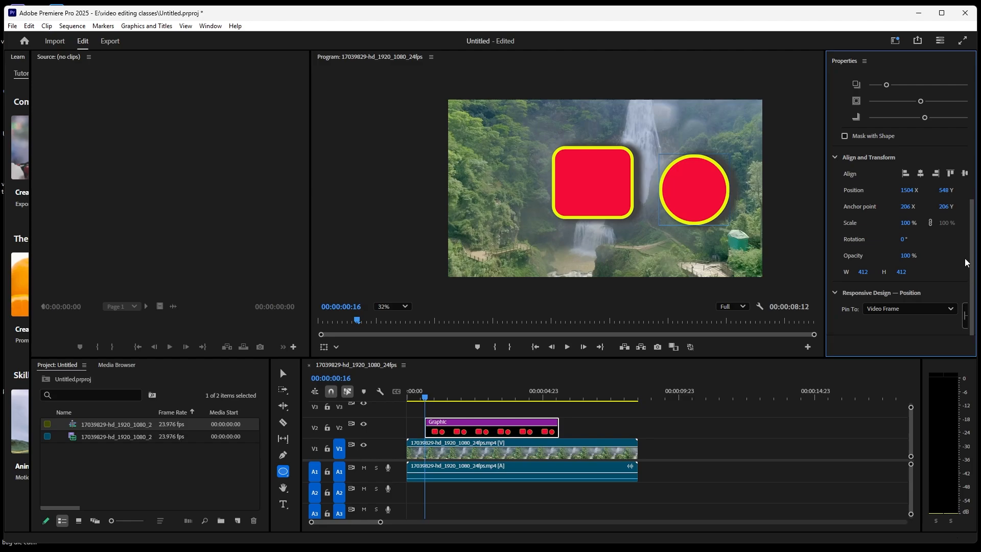
{"action": "left_click_drag", "start_coordinate": [972, 260], "coordinate": [975, 156]}
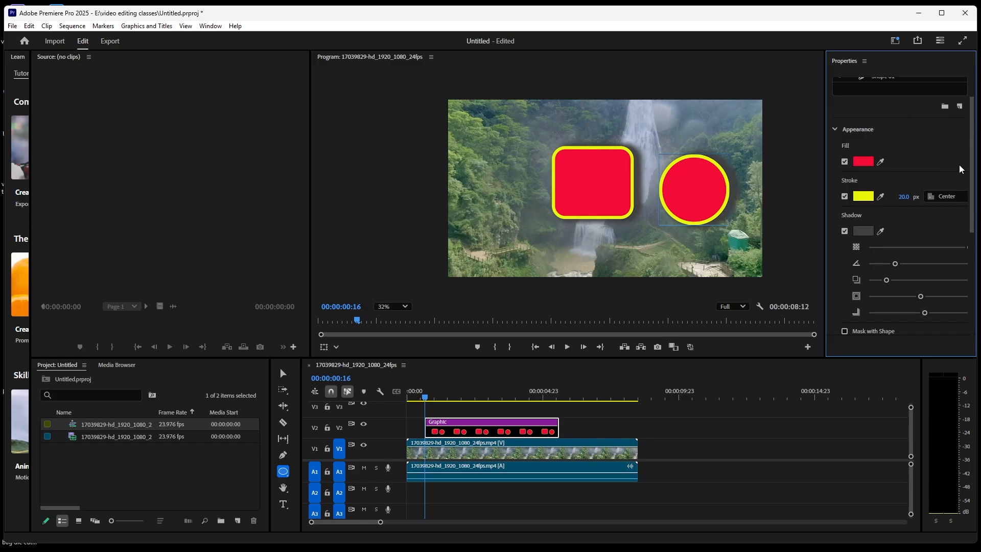
Step: Draw a triangle about 315 by 315 to the left of the rounded rectangle with the Polygon Tool
{"action": "left_click", "coordinate": [285, 473]}
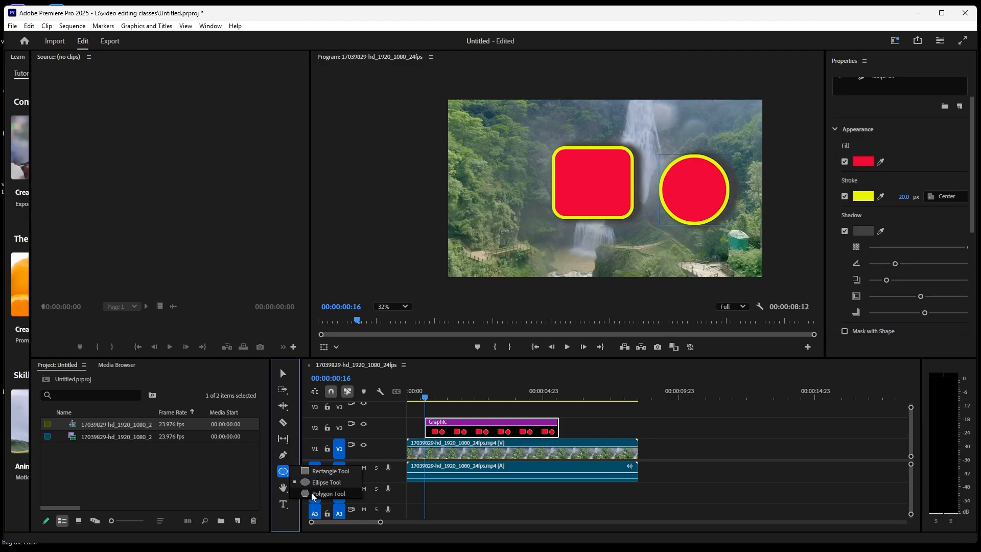
{"action": "left_click", "coordinate": [312, 493]}
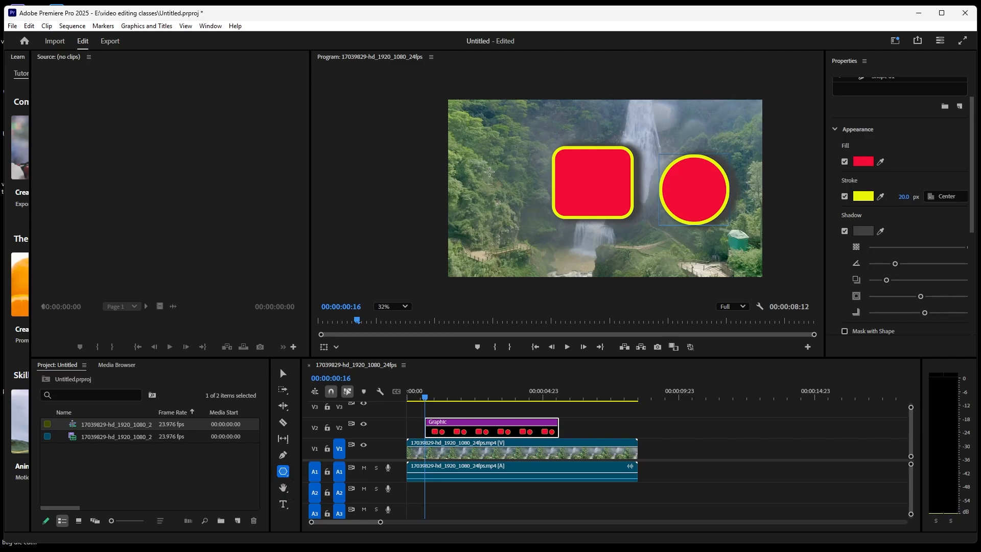
{"action": "left_click_drag", "start_coordinate": [489, 170], "coordinate": [513, 198]}
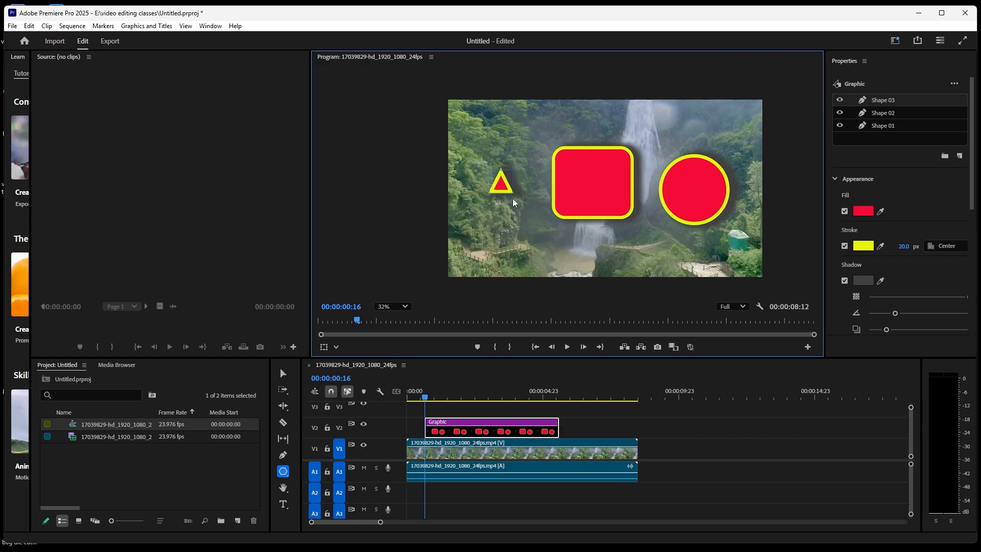
{"action": "left_click_drag", "start_coordinate": [513, 198], "coordinate": [539, 223]}
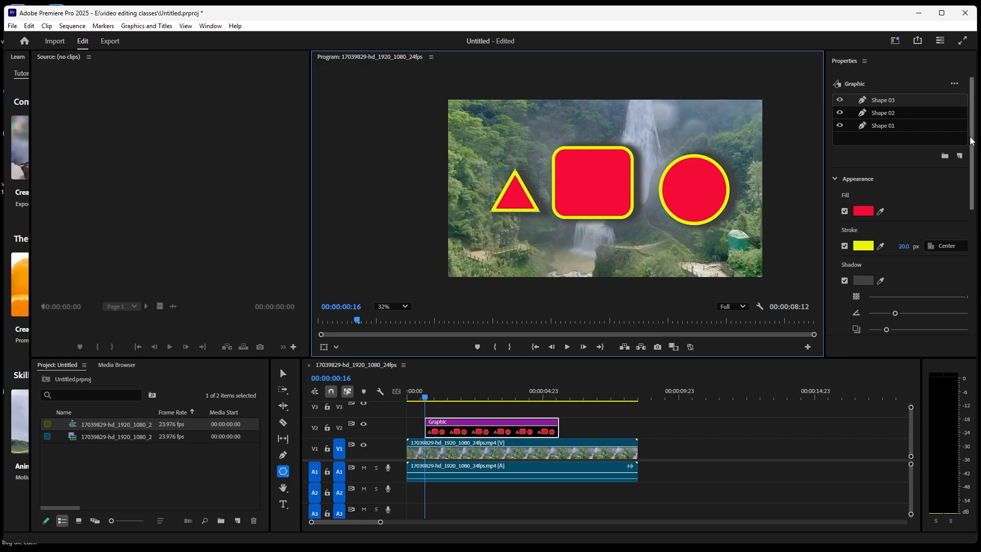
Step: Increase the triangle's number of sides to turn it into a many-sided polygon
{"action": "left_click_drag", "start_coordinate": [972, 141], "coordinate": [966, 268]}
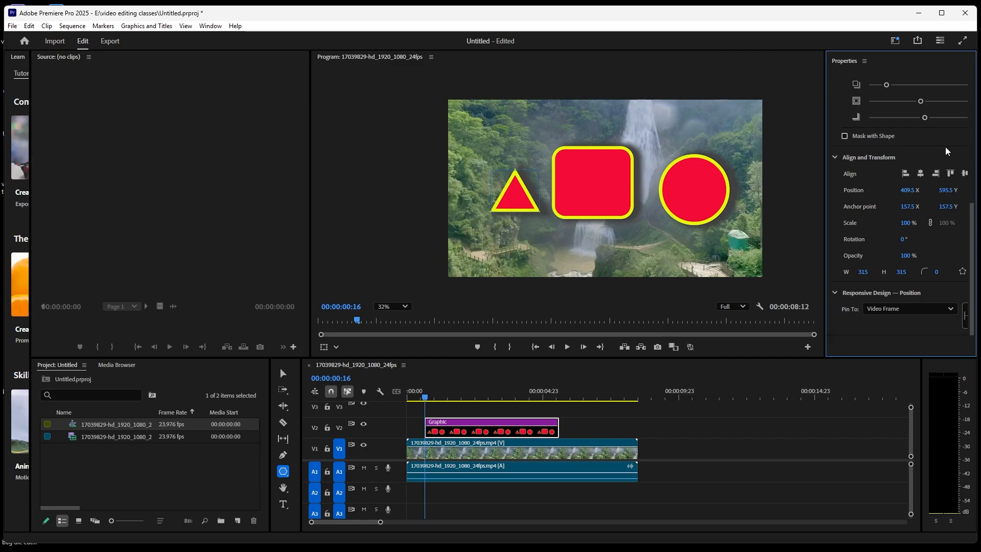
{"action": "key", "text": "grave"}
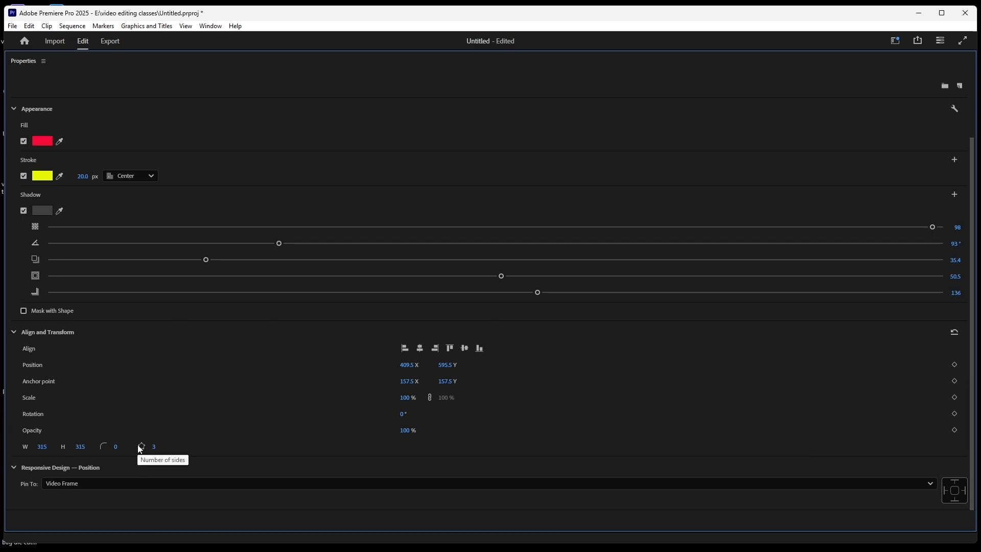
{"action": "left_click", "coordinate": [153, 447]}
{"action": "left_click_drag", "start_coordinate": [162, 448], "coordinate": [159, 451]}
{"action": "key", "text": "grave"}
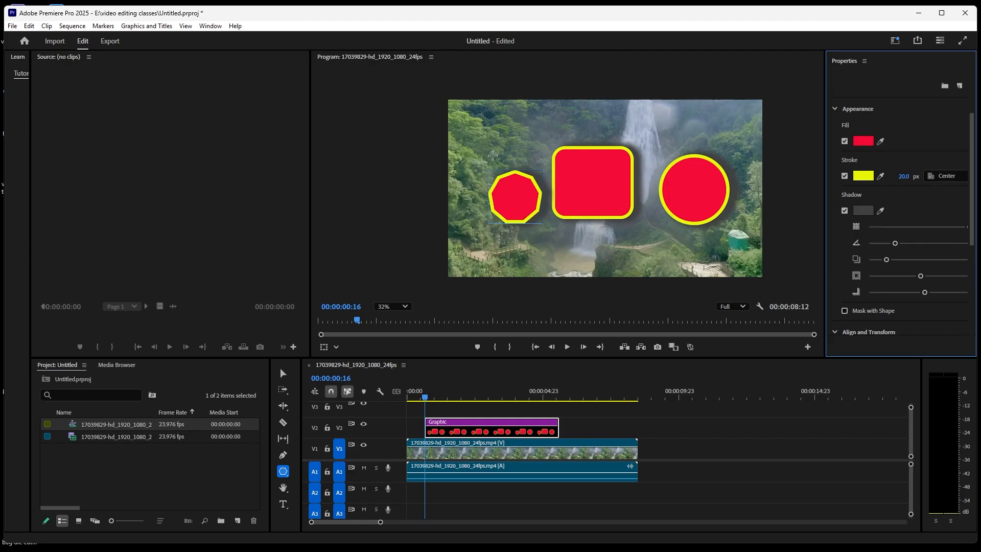
Step: Draw a second triangle about 246 by 221 above the many-sided polygon
{"action": "mouse_move", "coordinate": [486, 123]}
{"action": "left_mouse_down"}
{"action": "mouse_move", "coordinate": [520, 143]}
{"action": "mouse_move", "coordinate": [526, 160]}
{"action": "left_mouse_up"}
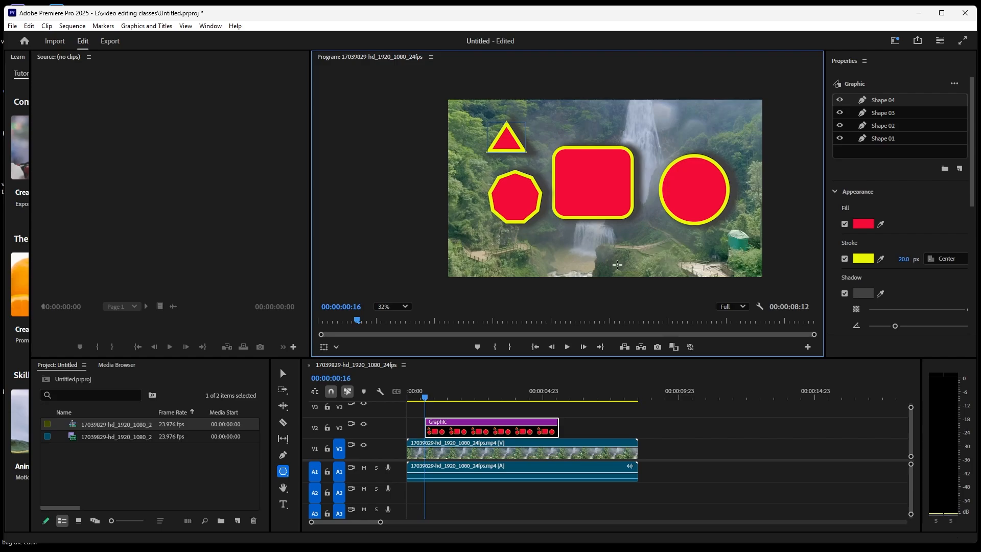
{"action": "key", "text": "grave"}
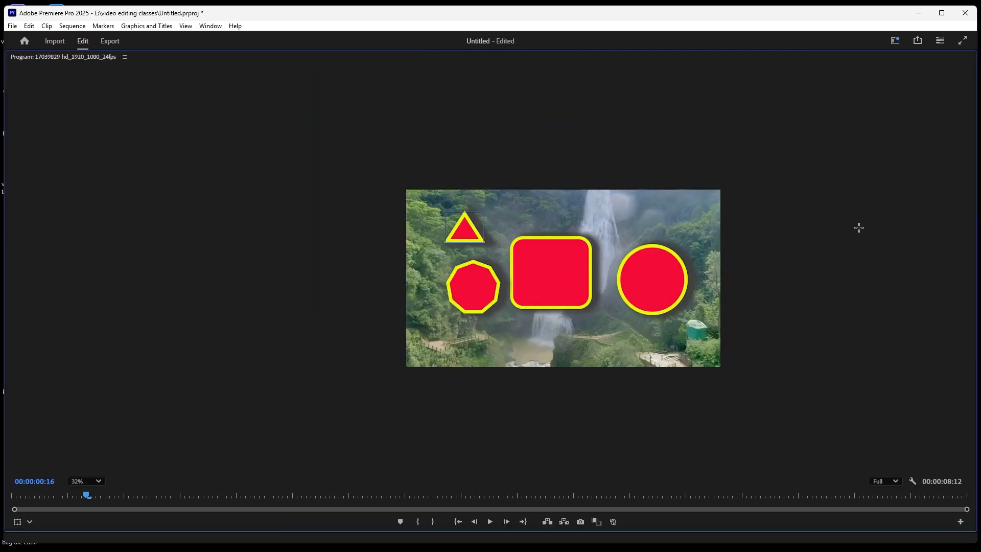
{"action": "key", "text": "grave"}
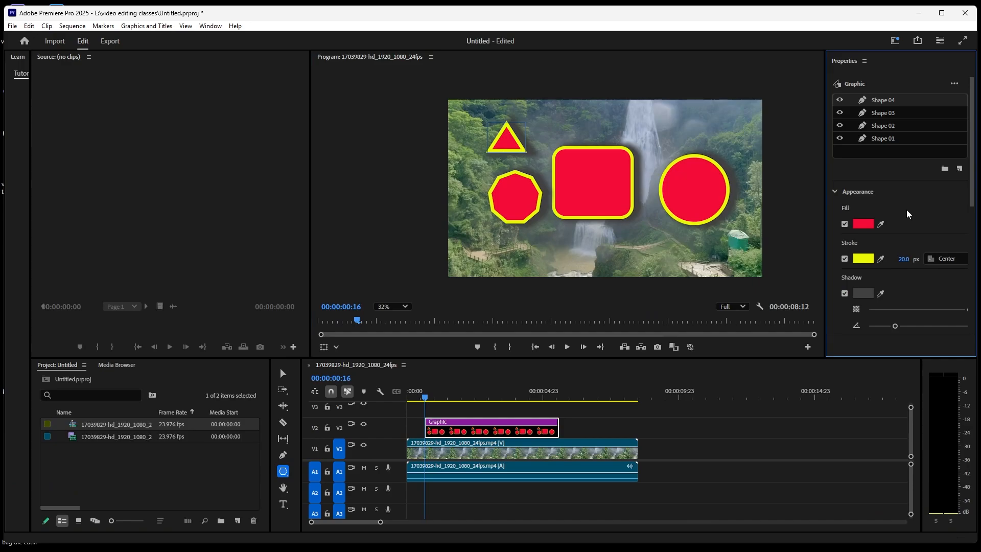
Step: Set the upper triangle's number of sides to 7
{"action": "key", "text": "grave"}
{"action": "scroll", "coordinate": [449, 324], "scroll_direction": "down", "scroll_amount": 3}
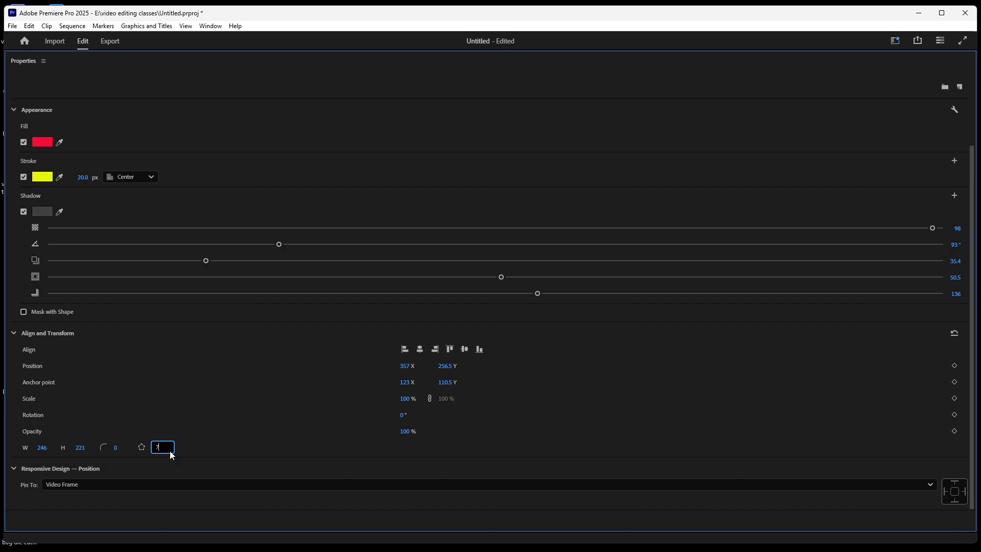
{"action": "left_click", "coordinate": [201, 442]}
{"action": "key", "text": "grave"}
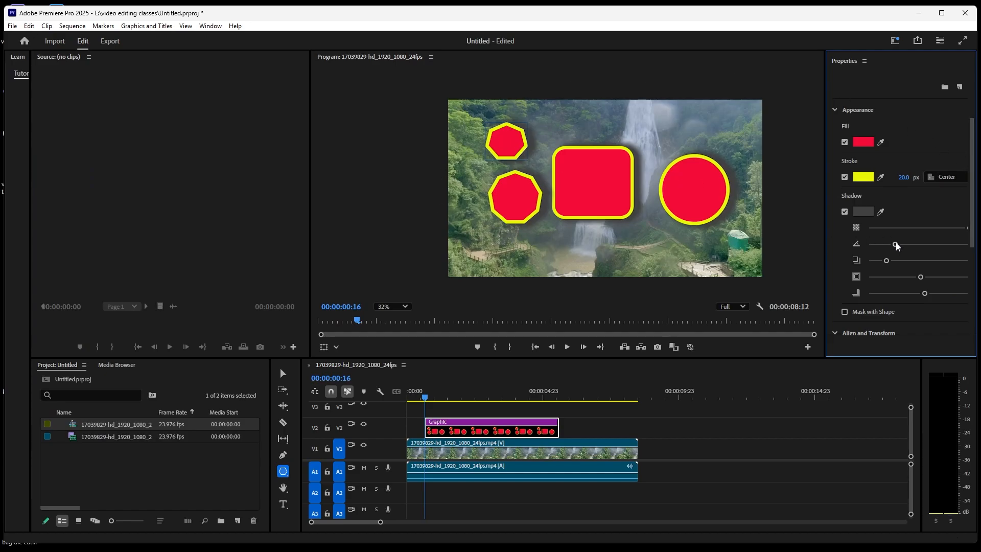
Step: Switch the seven-sided shape's fill to a Linear Gradient and set its end color stop to red EE0C0C
{"action": "mouse_move", "coordinate": [973, 194]}
{"action": "left_mouse_down"}
{"action": "mouse_move", "coordinate": [973, 207]}
{"action": "mouse_move", "coordinate": [971, 181]}
{"action": "left_mouse_up"}
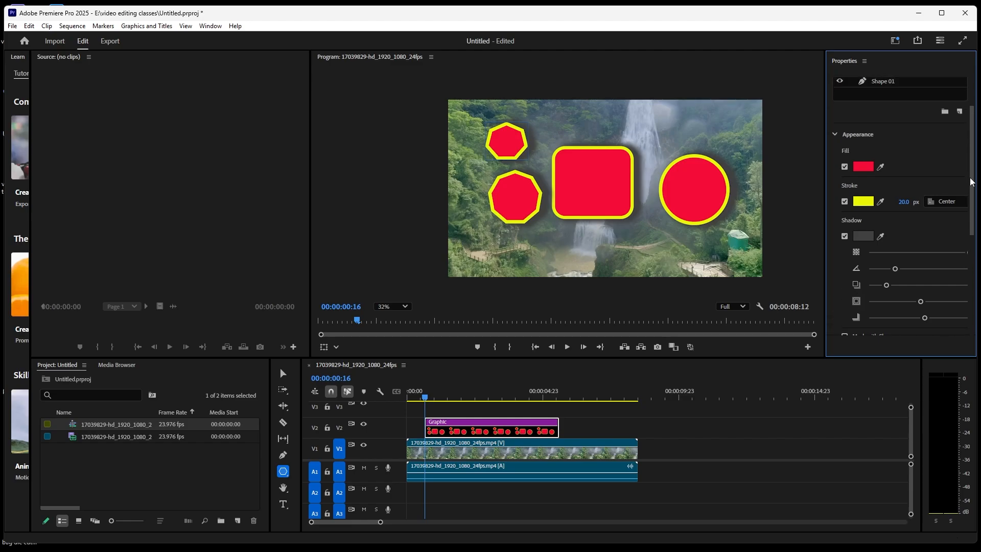
{"action": "left_click", "coordinate": [863, 166]}
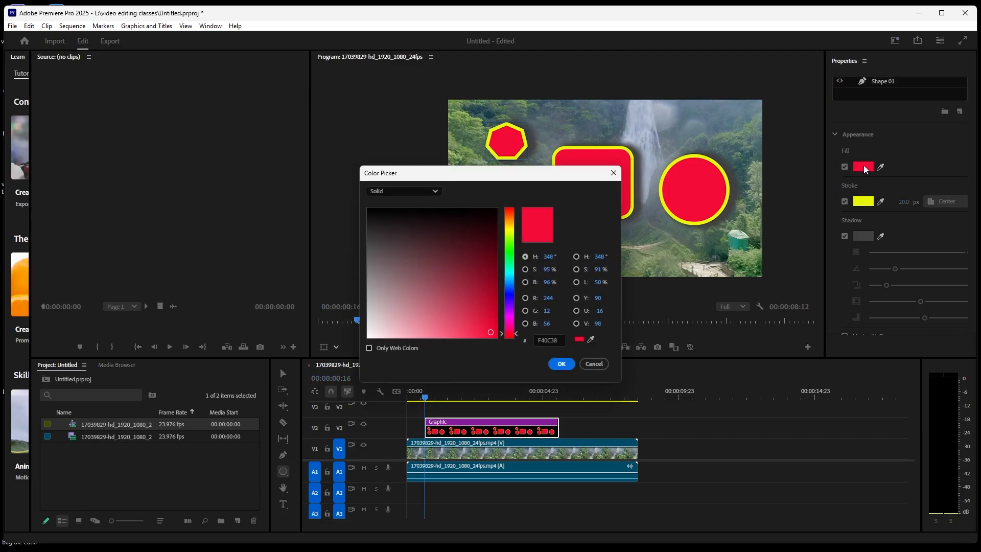
{"action": "left_click_drag", "start_coordinate": [577, 180], "coordinate": [801, 131]}
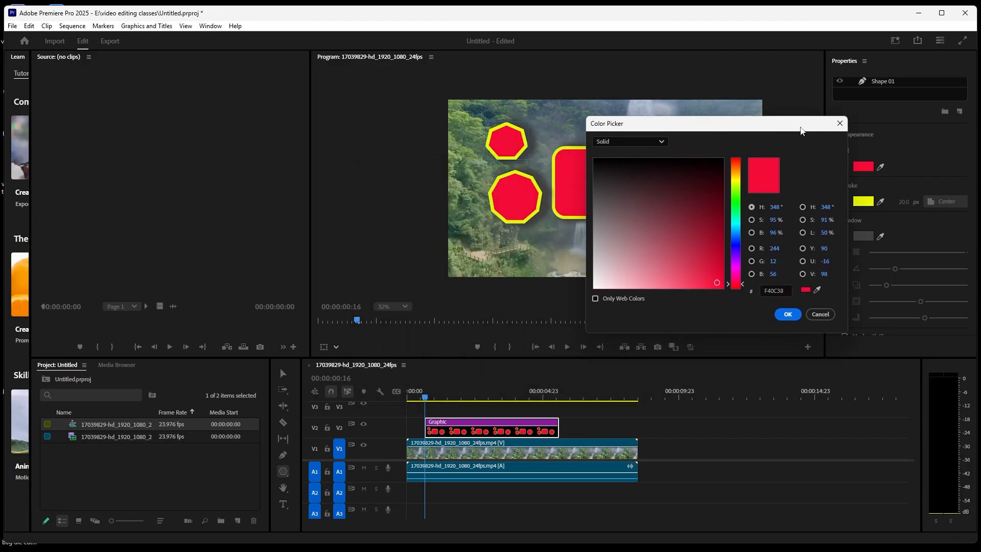
{"action": "left_click", "coordinate": [660, 142]}
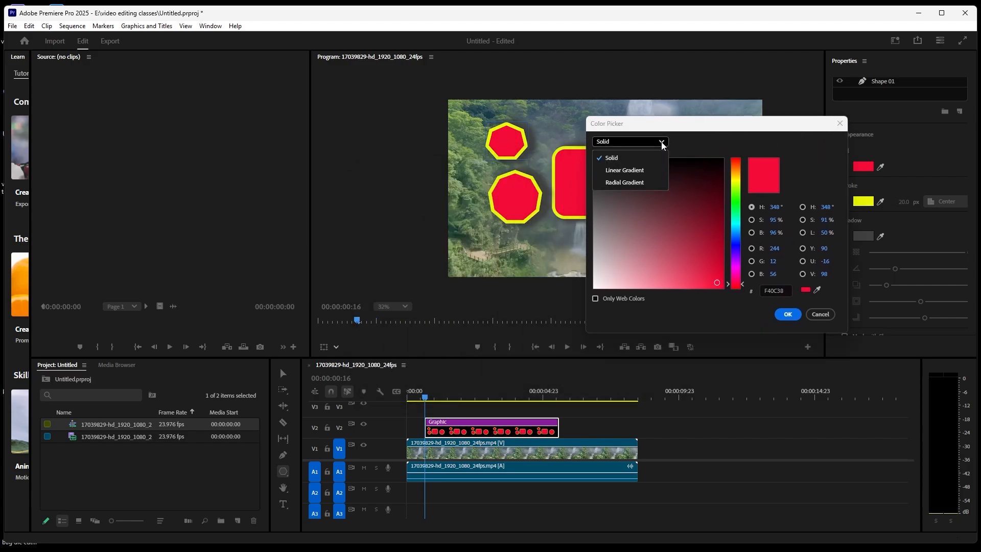
{"action": "left_click", "coordinate": [639, 171]}
{"action": "left_click_drag", "start_coordinate": [642, 258], "coordinate": [705, 274]}
{"action": "left_click_drag", "start_coordinate": [705, 123], "coordinate": [751, 88]}
{"action": "left_click", "coordinate": [821, 144]}
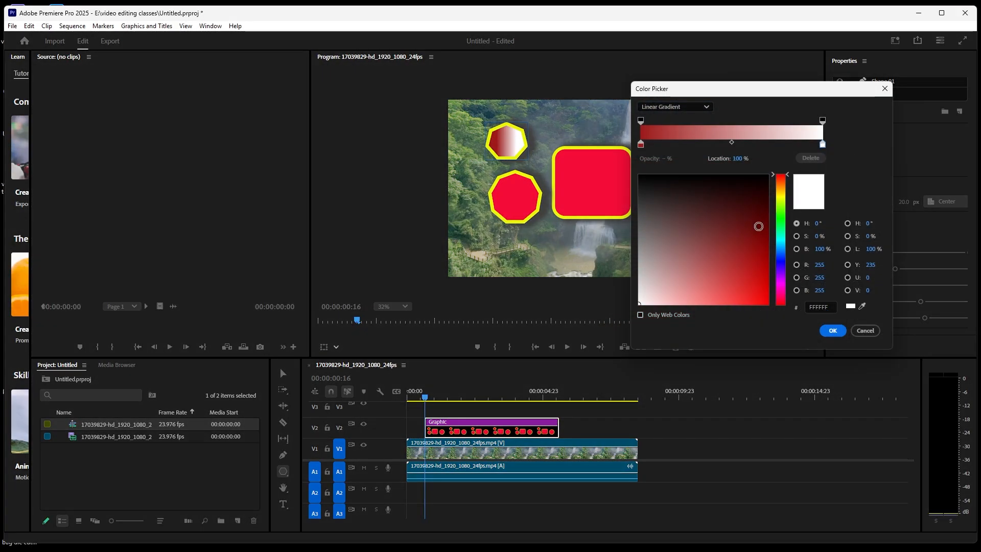
{"action": "mouse_move", "coordinate": [640, 308]}
{"action": "left_mouse_down"}
{"action": "mouse_move", "coordinate": [753, 283]}
{"action": "mouse_move", "coordinate": [762, 296]}
{"action": "left_mouse_up"}
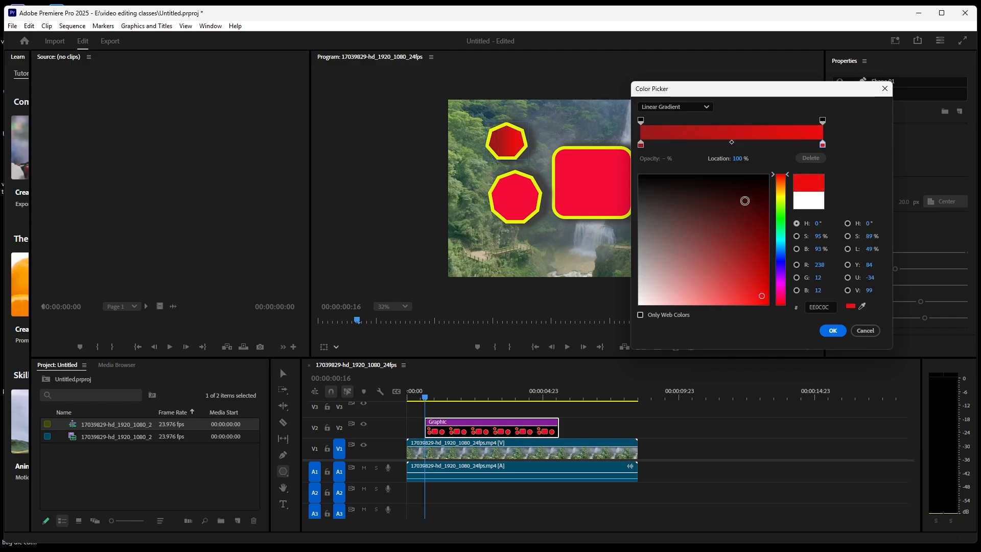
Step: Set the linear gradient's starting color stop to bright blue 11AEFF
{"action": "left_click", "coordinate": [641, 144]}
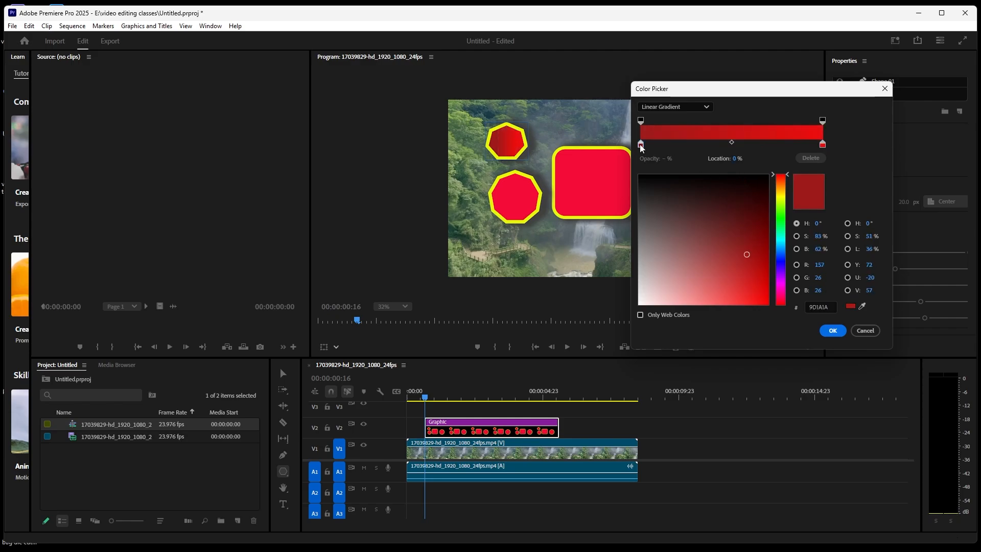
{"action": "left_click", "coordinate": [778, 246]}
{"action": "left_click", "coordinate": [757, 286]}
{"action": "left_click_drag", "start_coordinate": [756, 285], "coordinate": [760, 305]}
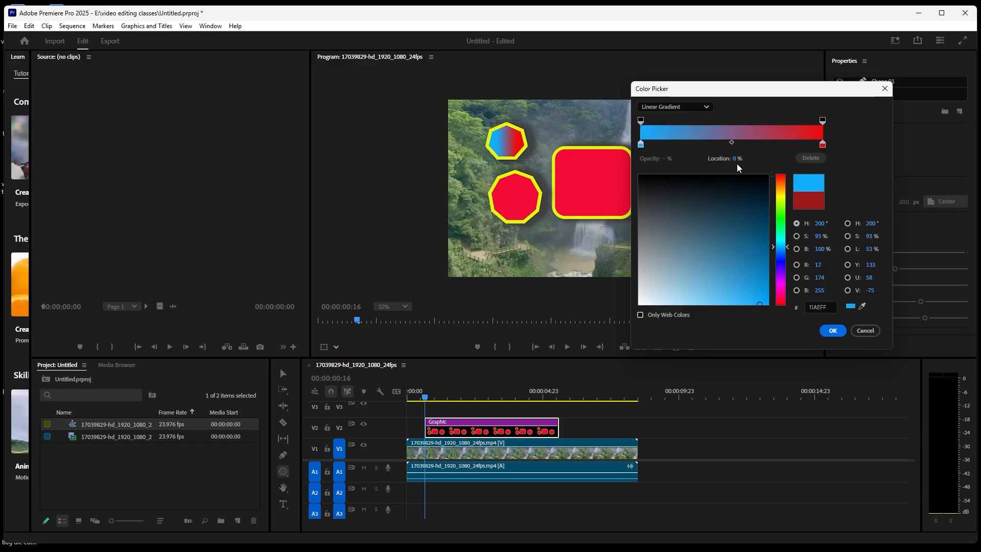
Step: Shift the blue color stop to 2%, and test the starting opacity stop at 0% opacity before returning it to 0% location and 100% opacity
{"action": "mouse_move", "coordinate": [734, 159]}
{"action": "left_mouse_down"}
{"action": "mouse_move", "coordinate": [759, 159]}
{"action": "mouse_move", "coordinate": [746, 160]}
{"action": "left_mouse_up"}
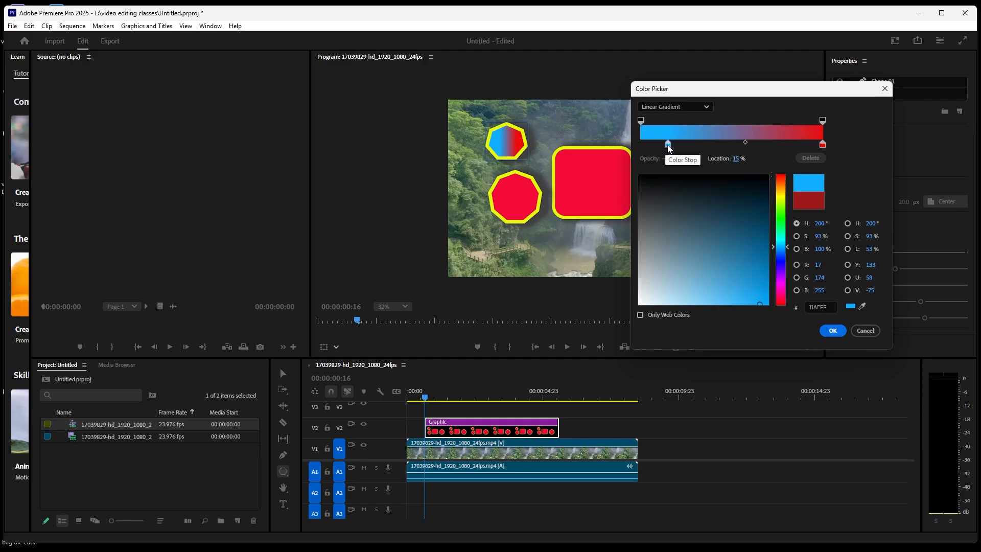
{"action": "left_click_drag", "start_coordinate": [668, 144], "coordinate": [703, 122]}
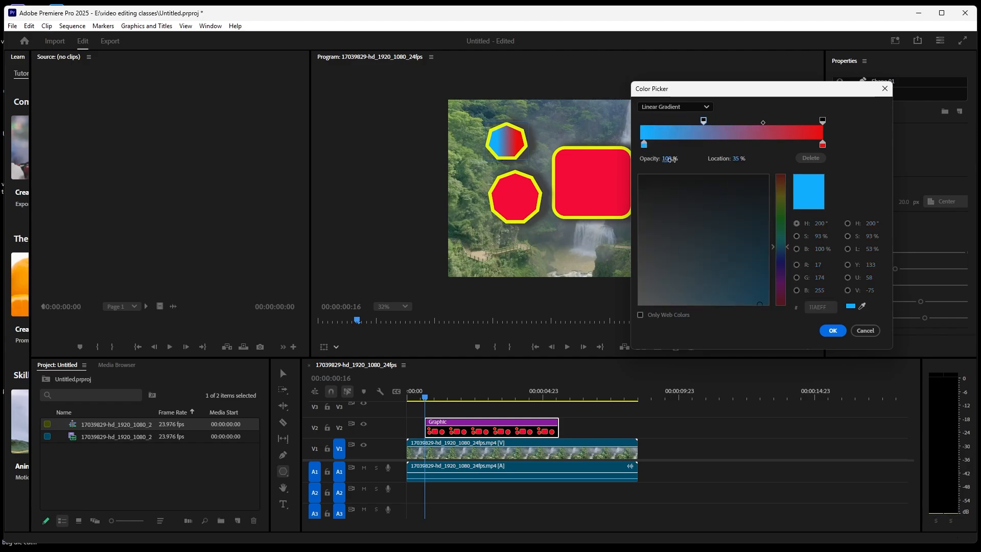
{"action": "left_click_drag", "start_coordinate": [665, 159], "coordinate": [631, 165]}
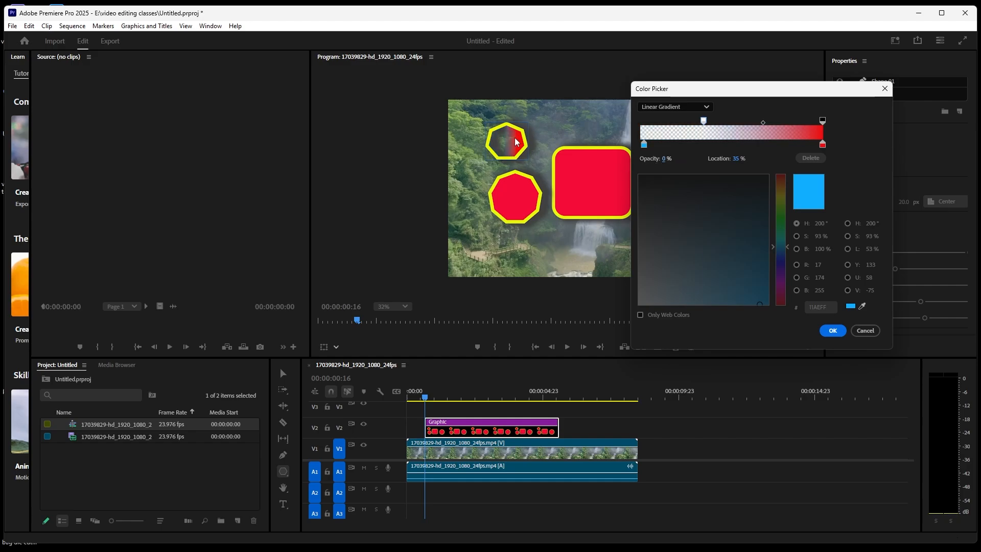
{"action": "left_click_drag", "start_coordinate": [703, 122], "coordinate": [594, 137]}
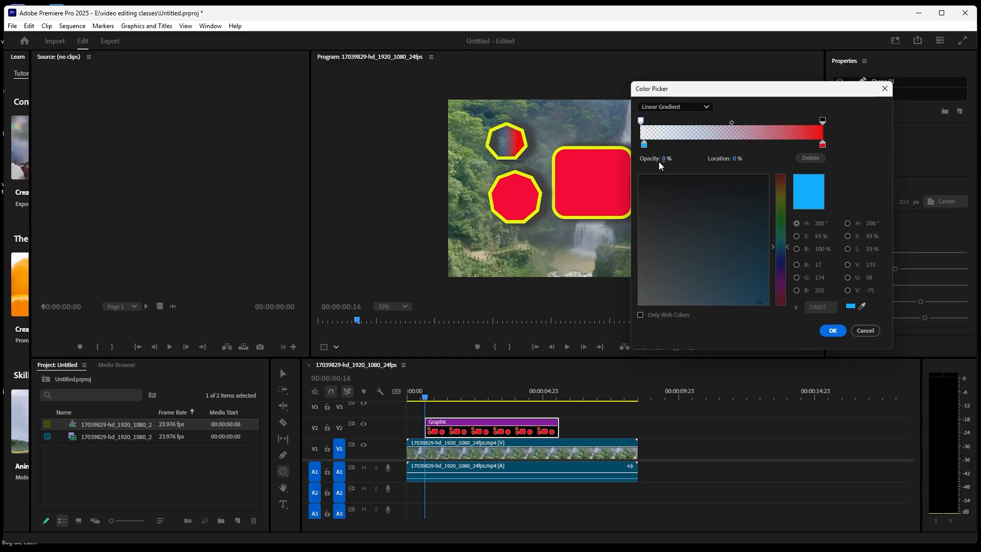
{"action": "left_click_drag", "start_coordinate": [667, 162], "coordinate": [751, 159]}
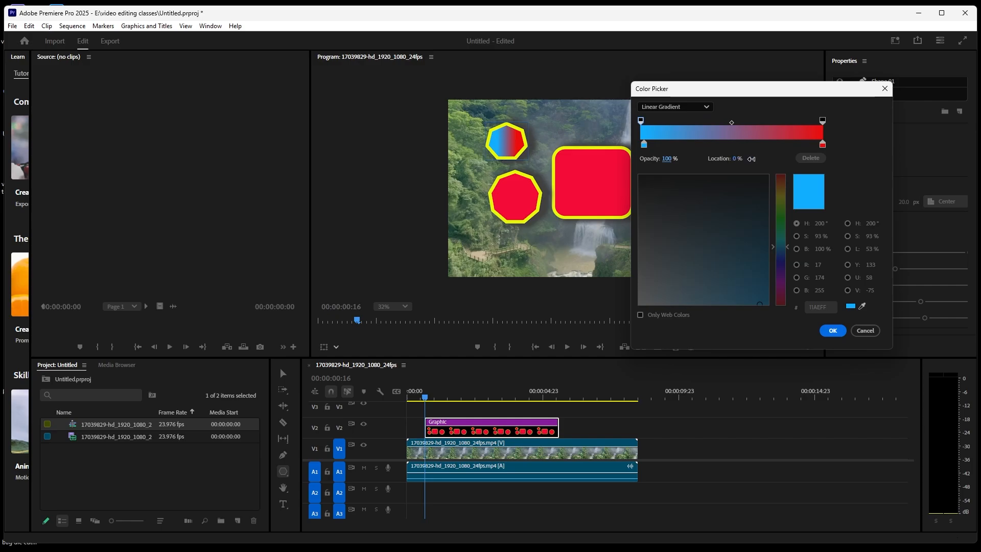
Step: Change the fill to a Radial Gradient and add a blue color stop at 28% location
{"action": "left_click", "coordinate": [706, 107]}
{"action": "left_click", "coordinate": [662, 148]}
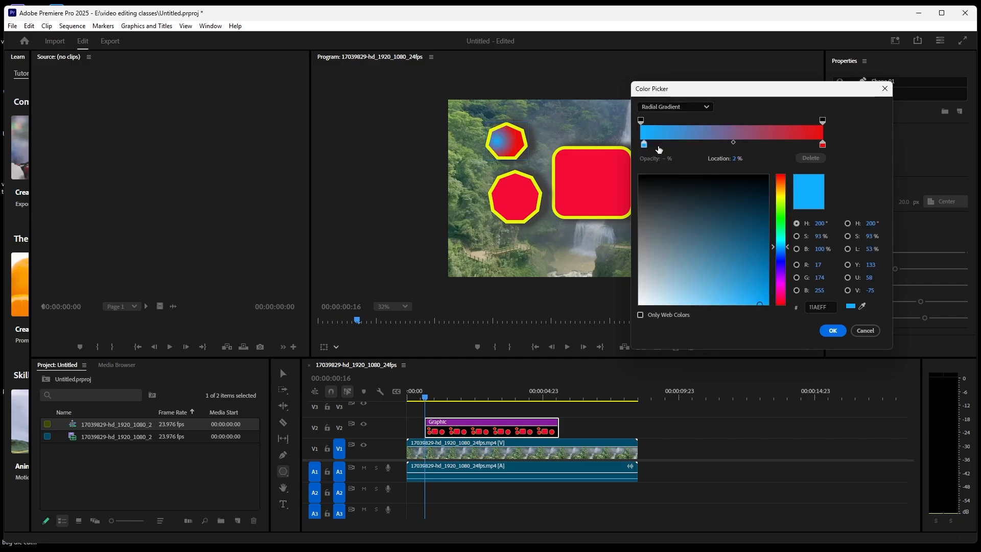
{"action": "left_click_drag", "start_coordinate": [735, 144], "coordinate": [694, 154]}
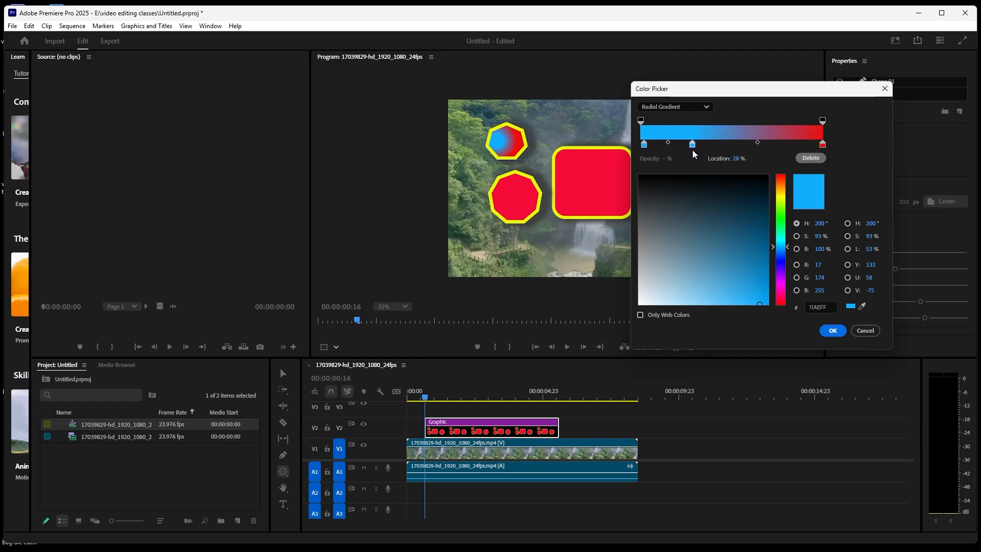
Step: Return the seven-sided shape's fill to Solid red F40C38 and apply it
{"action": "left_click", "coordinate": [706, 108]}
{"action": "left_click", "coordinate": [706, 107]}
{"action": "left_click", "coordinate": [705, 107]}
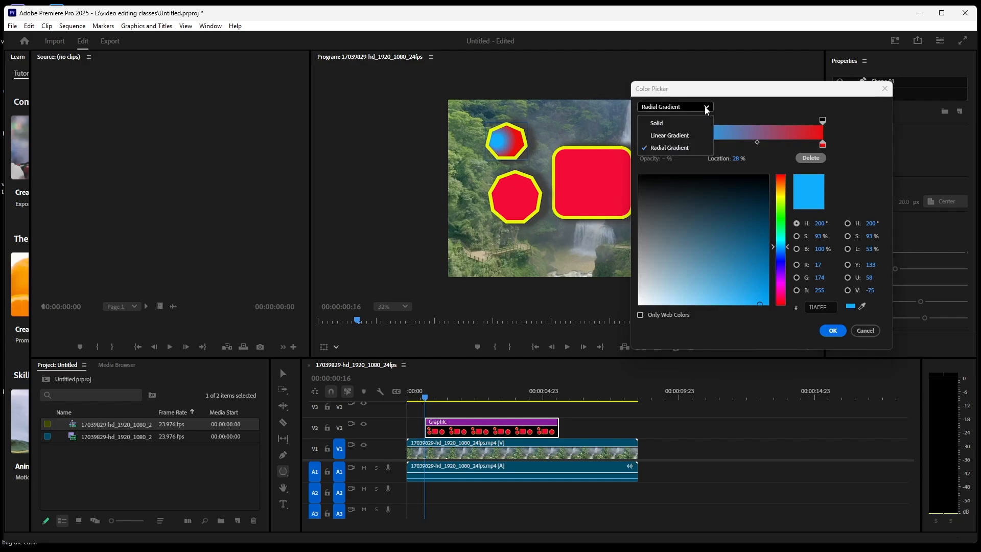
{"action": "left_click", "coordinate": [663, 124]}
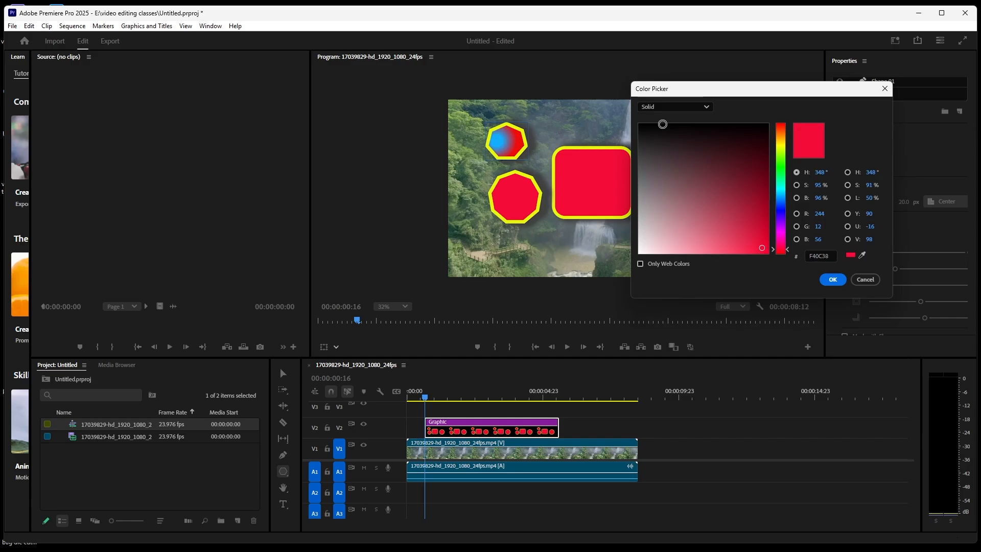
{"action": "left_click", "coordinate": [826, 281]}
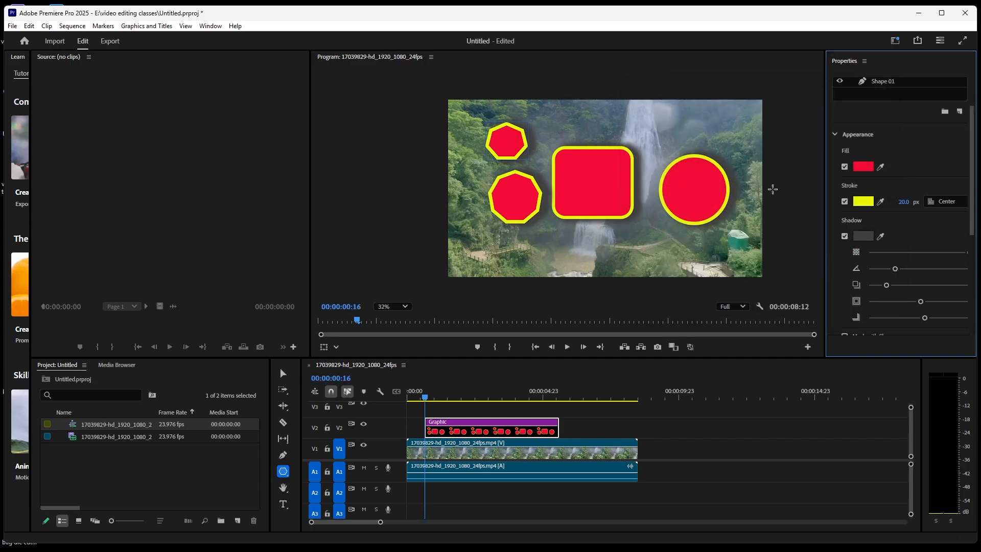
Step: Pan the waterfall frame slightly to the left in the program preview with the Hand tool
{"action": "left_click", "coordinate": [285, 470]}
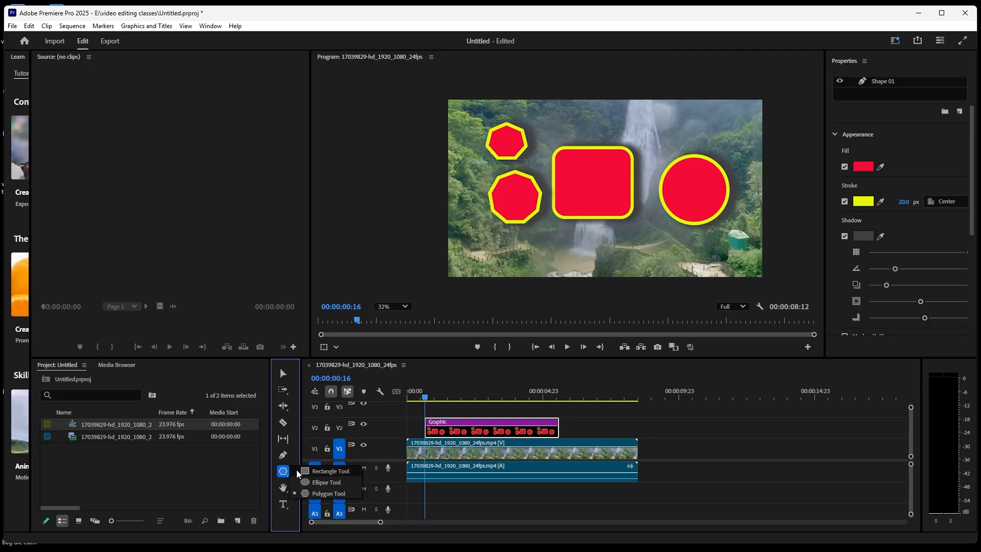
{"action": "left_click", "coordinate": [284, 488]}
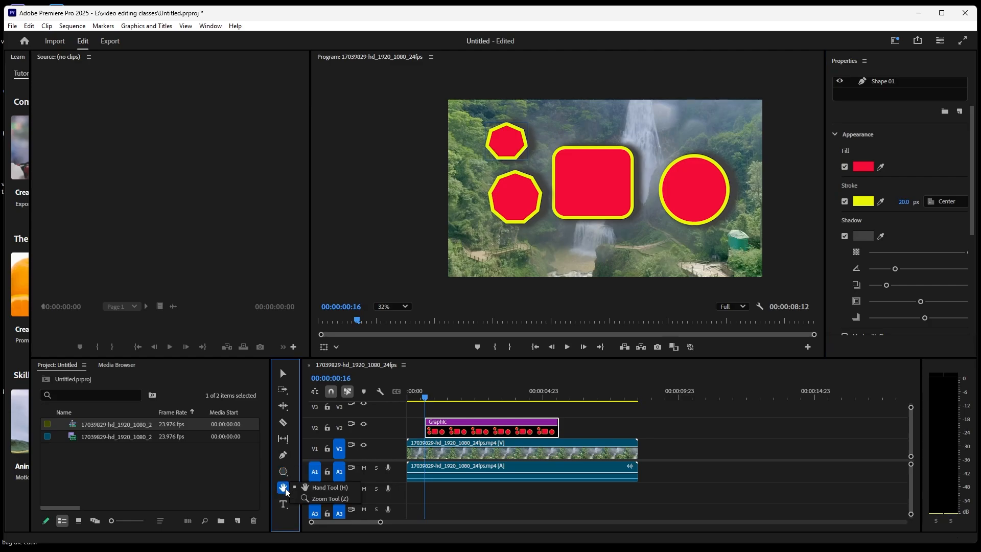
{"action": "left_click", "coordinate": [315, 488]}
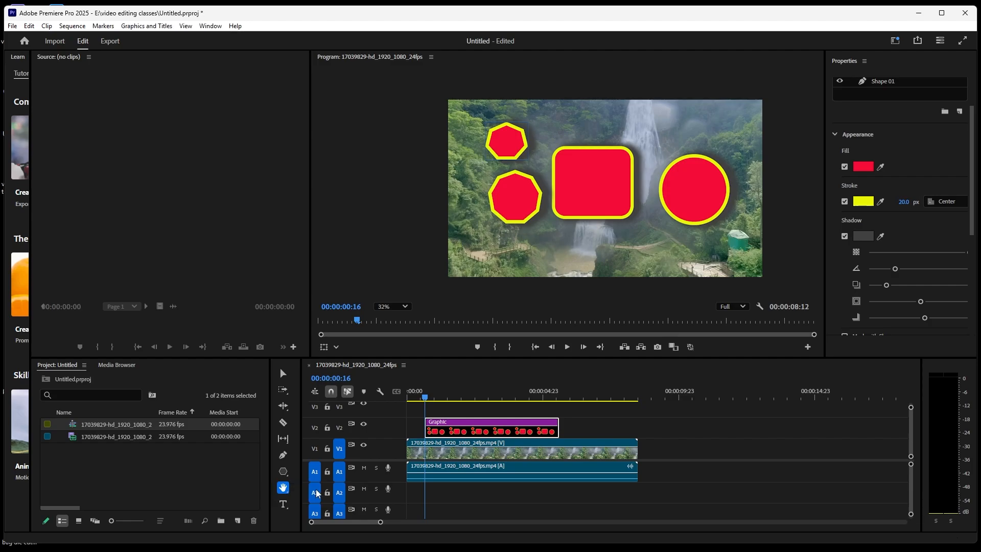
{"action": "left_click_drag", "start_coordinate": [591, 218], "coordinate": [562, 223]}
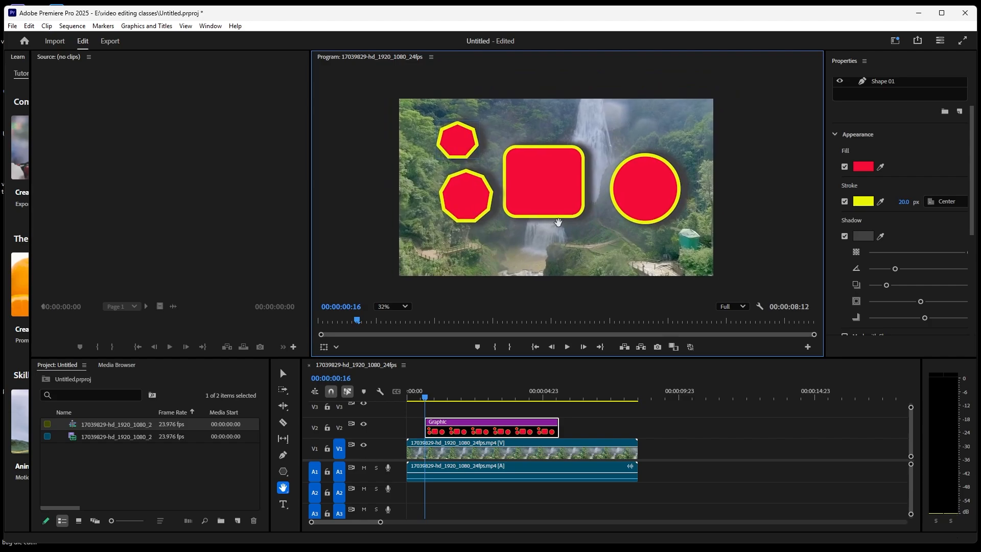
Step: Zoom in on the end of the waterfall clip in the timeline with the Zoom tool, zoom back out and zoom in again
{"action": "left_click", "coordinate": [285, 491]}
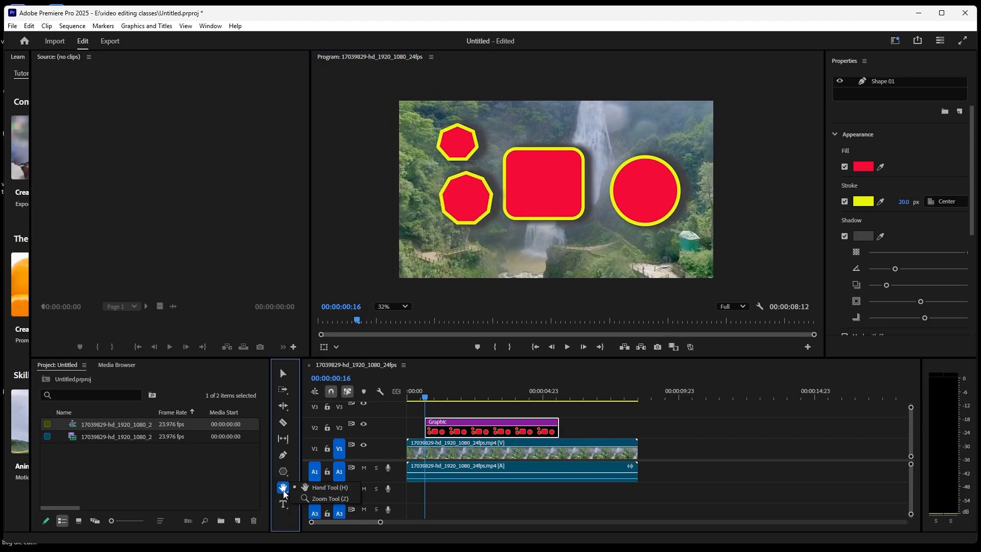
{"action": "left_click", "coordinate": [312, 498]}
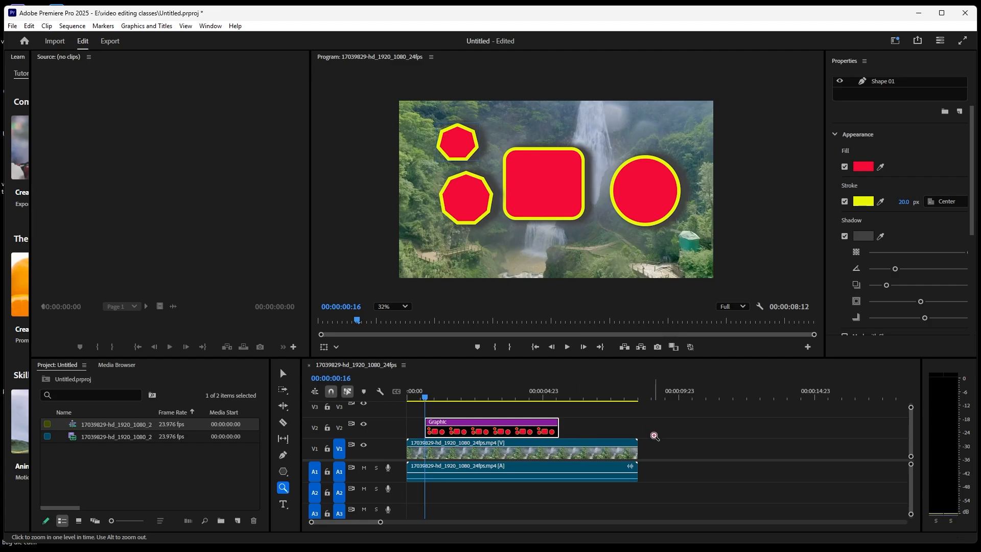
{"action": "left_click_drag", "start_coordinate": [655, 436], "coordinate": [624, 481]}
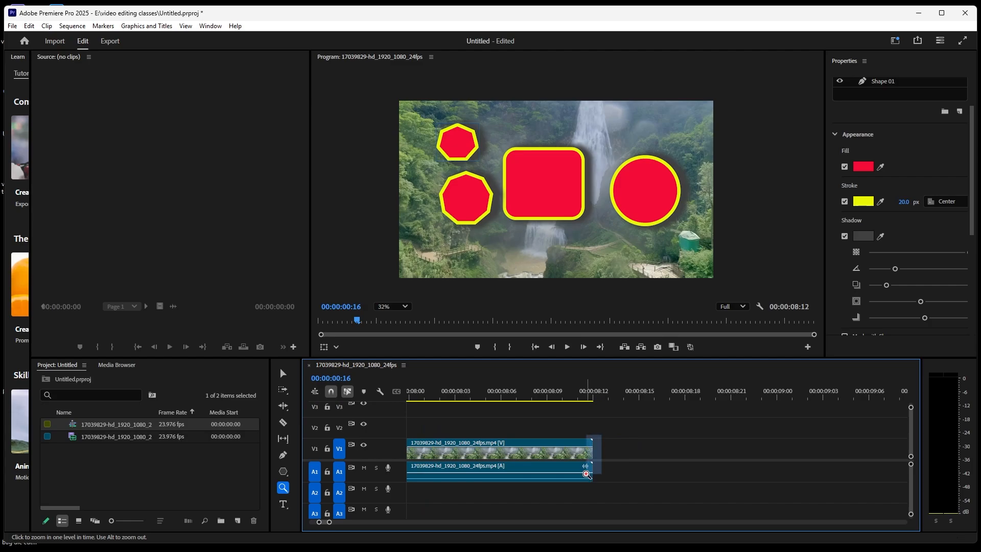
{"action": "scroll", "coordinate": [583, 485], "scroll_direction": "down", "scroll_amount": 3}
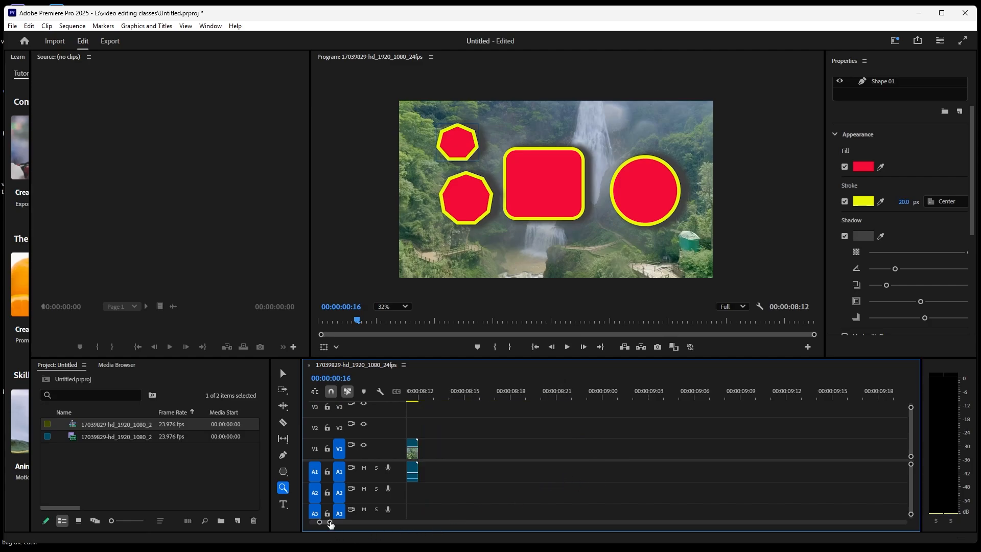
{"action": "left_click_drag", "start_coordinate": [327, 522], "coordinate": [374, 523]}
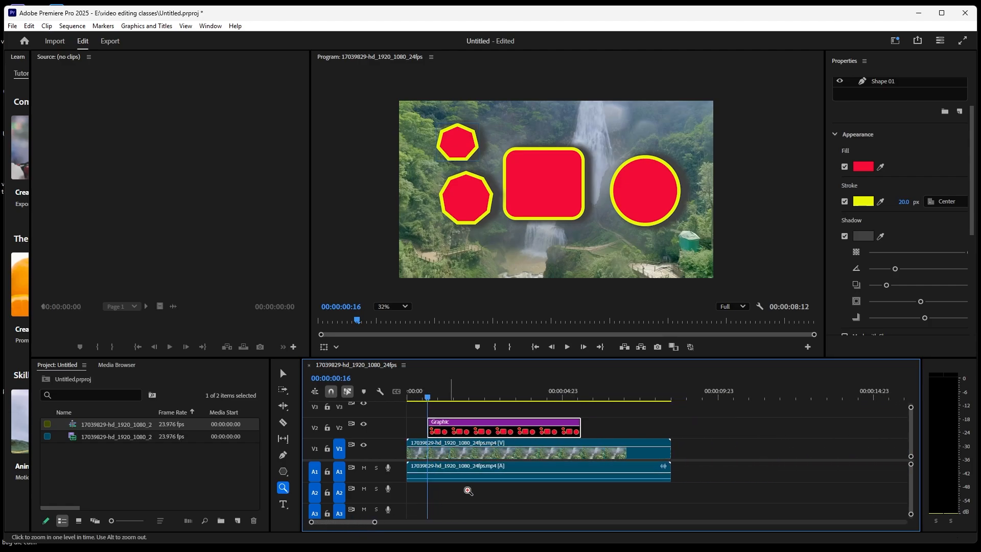
{"action": "left_click_drag", "start_coordinate": [648, 429], "coordinate": [684, 481]}
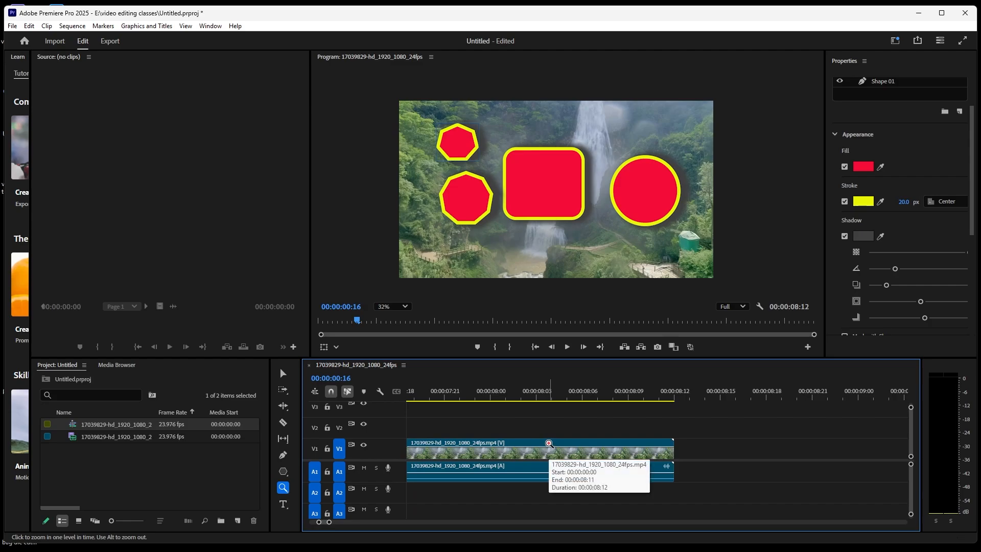
Step: Collapse the timeline's video tracks to minimum height, and expand them again to a medium height
{"action": "key", "text": "ctrl+minus"}
{"action": "key", "text": "ctrl+minus"}
{"action": "key", "text": "ctrl+minus"}
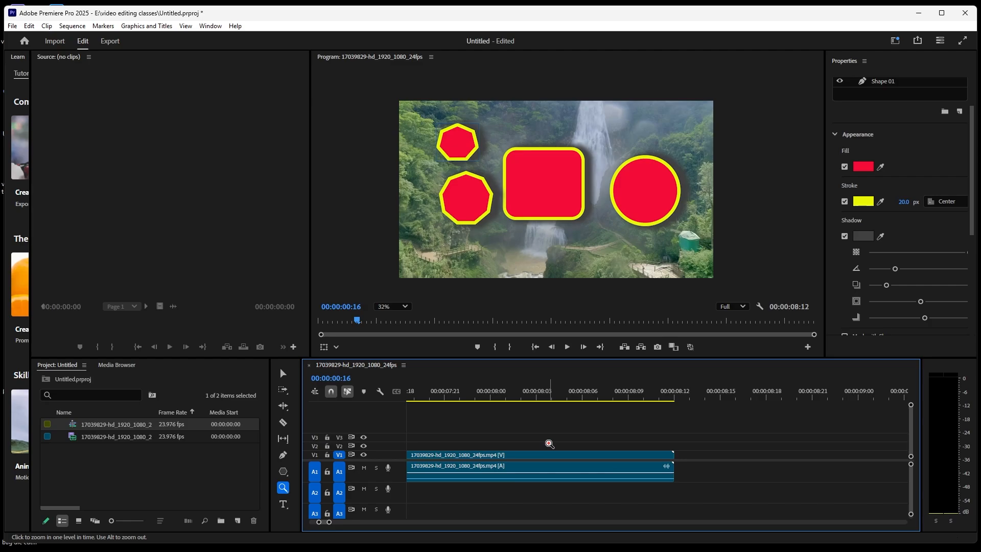
{"action": "key", "text": "ctrl+equal"}
{"action": "key", "text": "ctrl+equal"}
{"action": "key", "text": "ctrl+equal"}
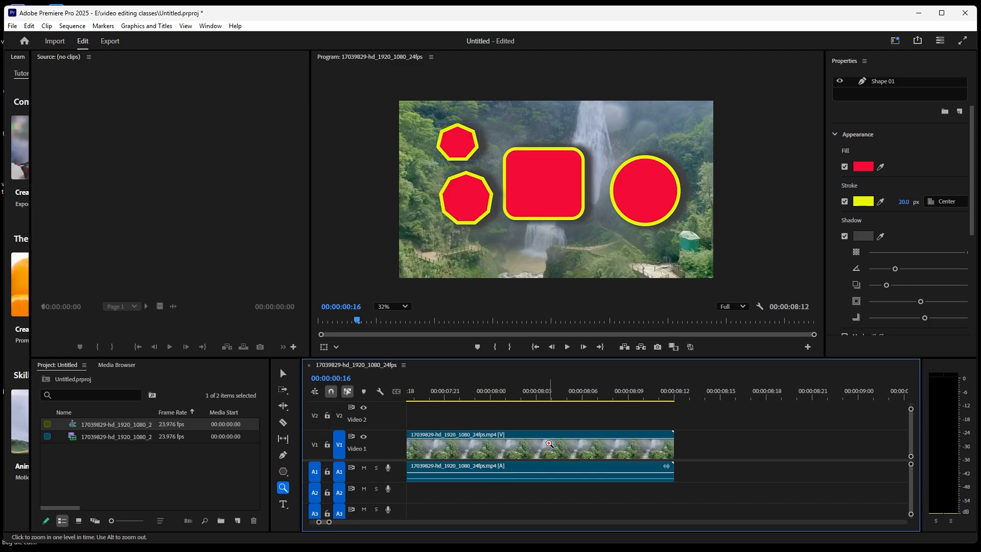
{"action": "key", "text": "ctrl+minus"}
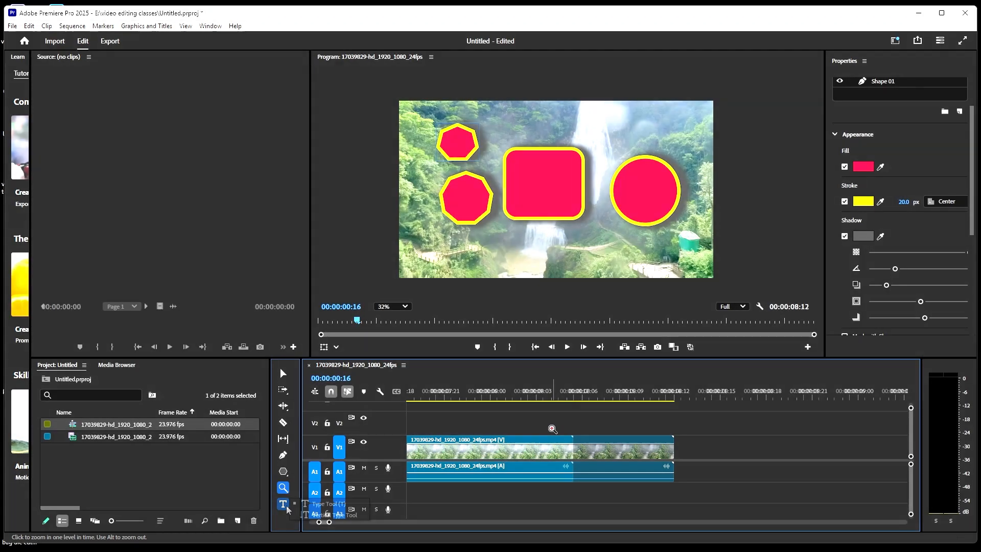
Step: Add the horizontal text "text tool" below the polygons near the lower edge of the waterfall frame
{"action": "left_click", "coordinate": [284, 504]}
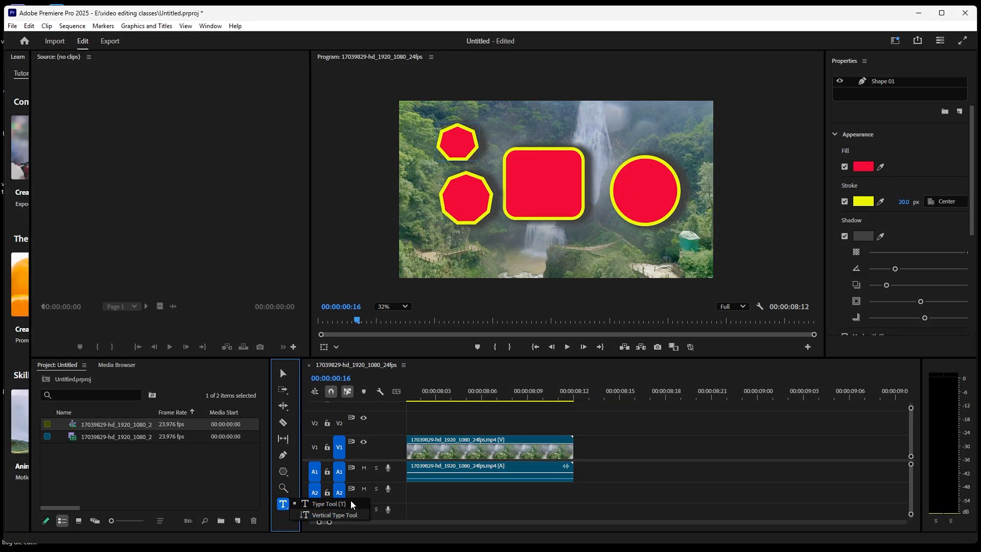
{"action": "left_click", "coordinate": [325, 504]}
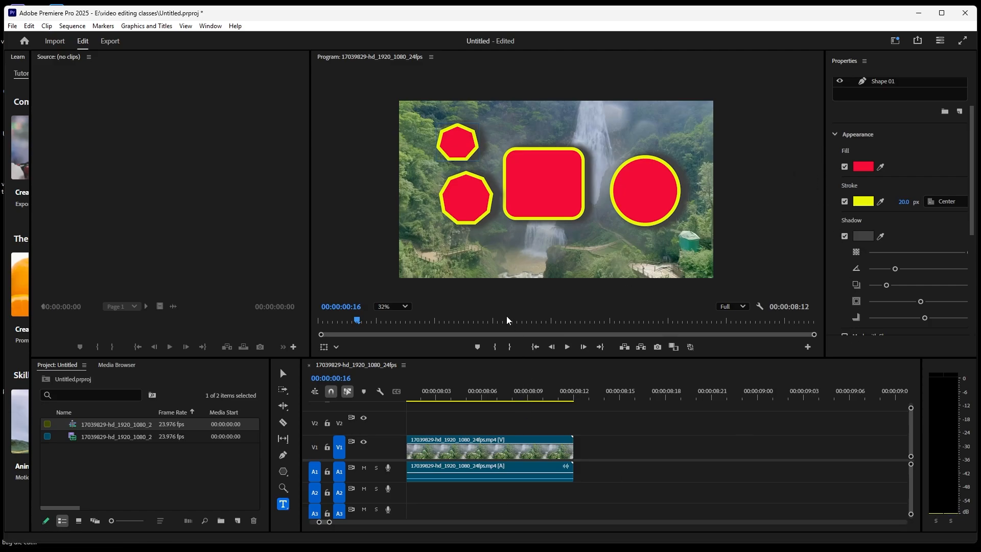
{"action": "left_click", "coordinate": [467, 259]}
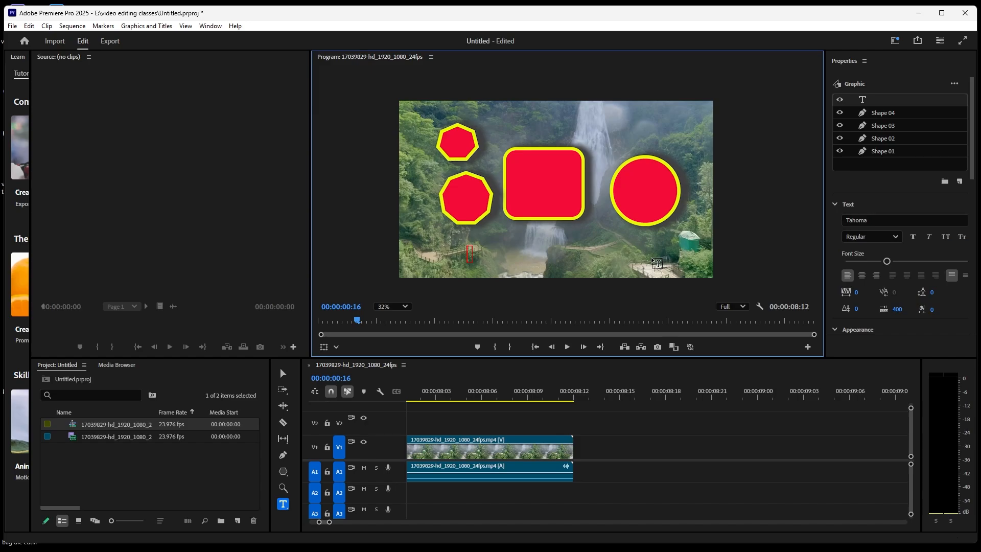
{"action": "type", "text": "text tool"}
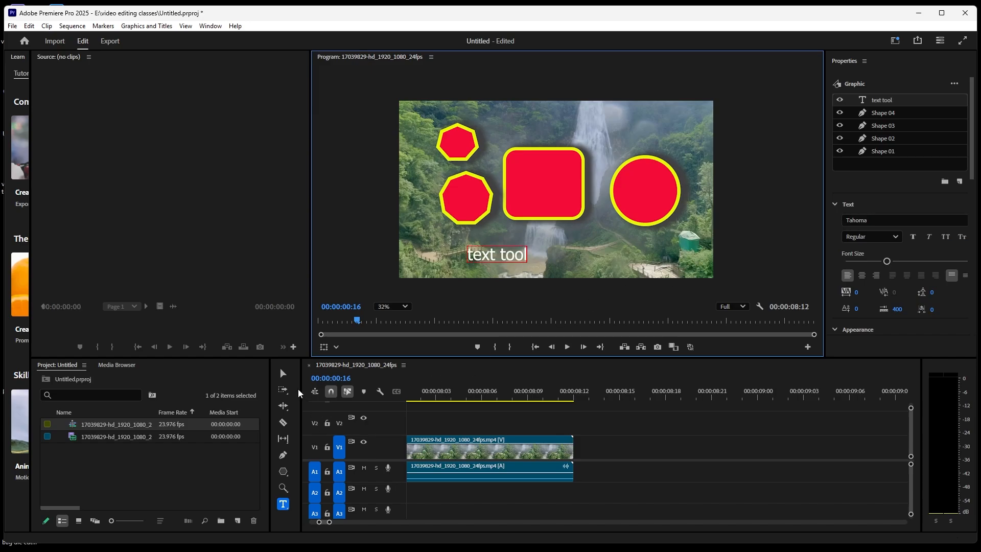
{"action": "left_click", "coordinate": [280, 373]}
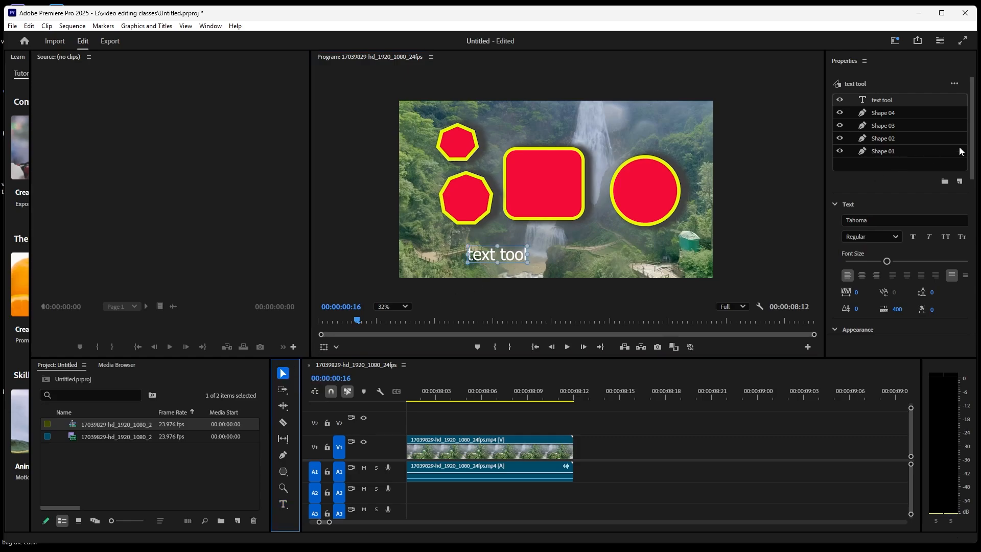
Step: Set the "text tool" text to the Tahoma Bold font style
{"action": "left_click_drag", "start_coordinate": [973, 154], "coordinate": [976, 200]}
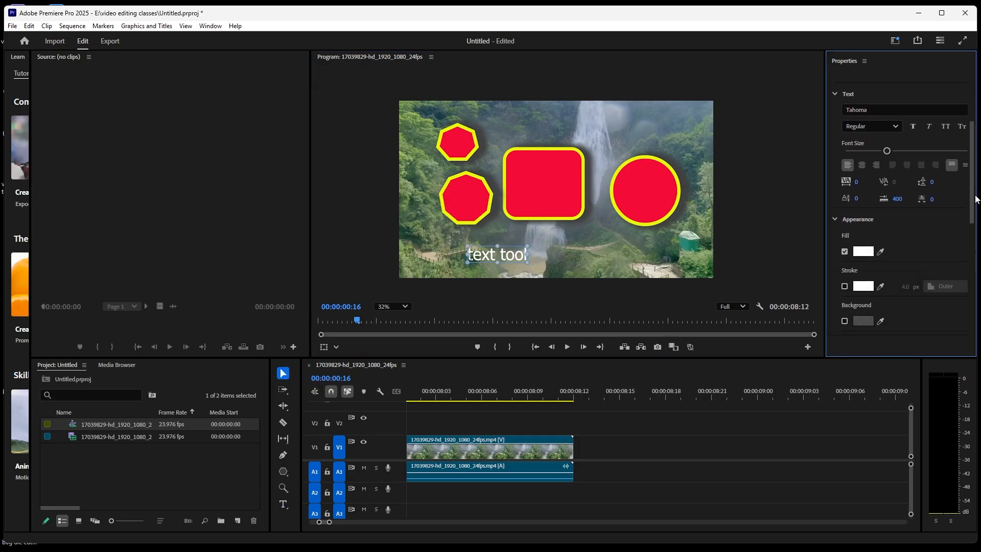
{"action": "left_click", "coordinate": [952, 109]}
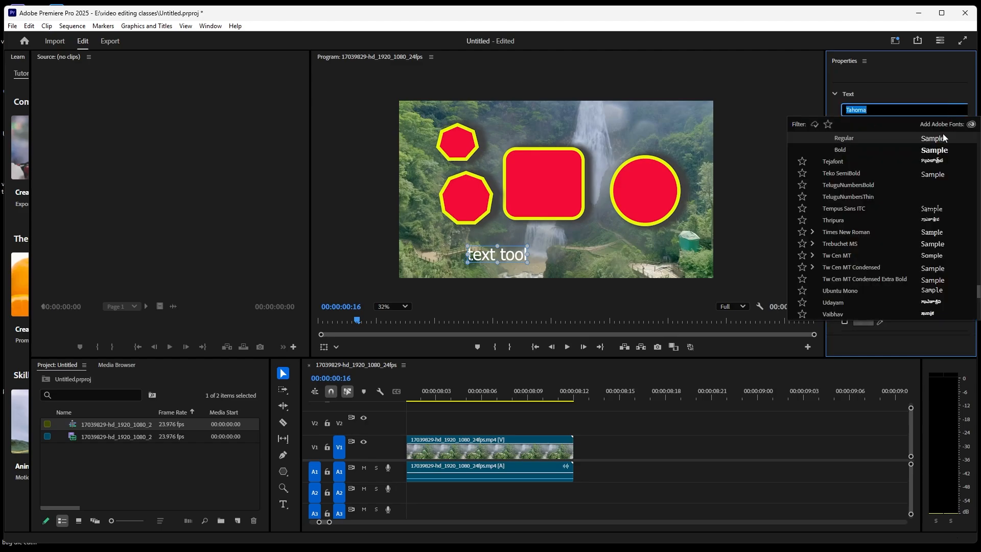
{"action": "left_click", "coordinate": [939, 150]}
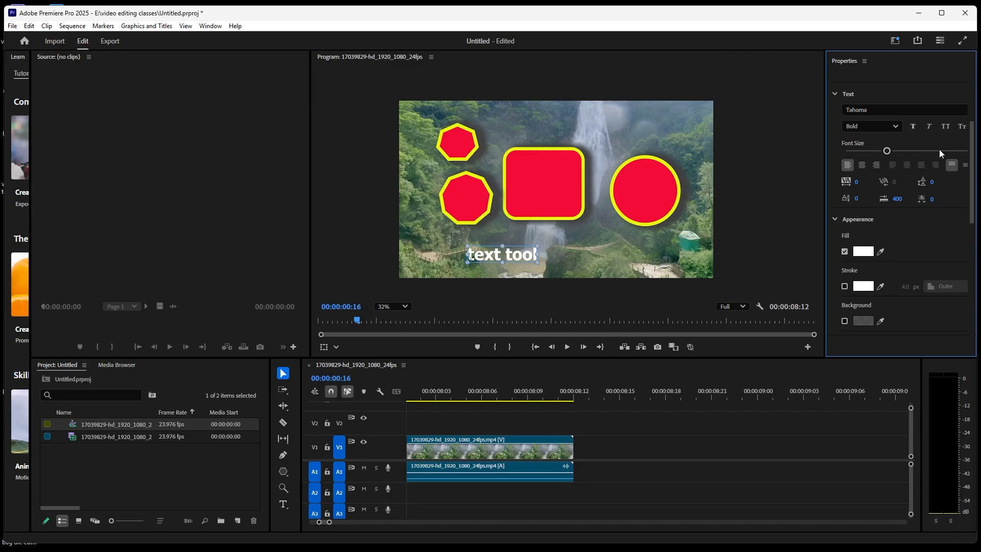
{"action": "left_click", "coordinate": [894, 128]}
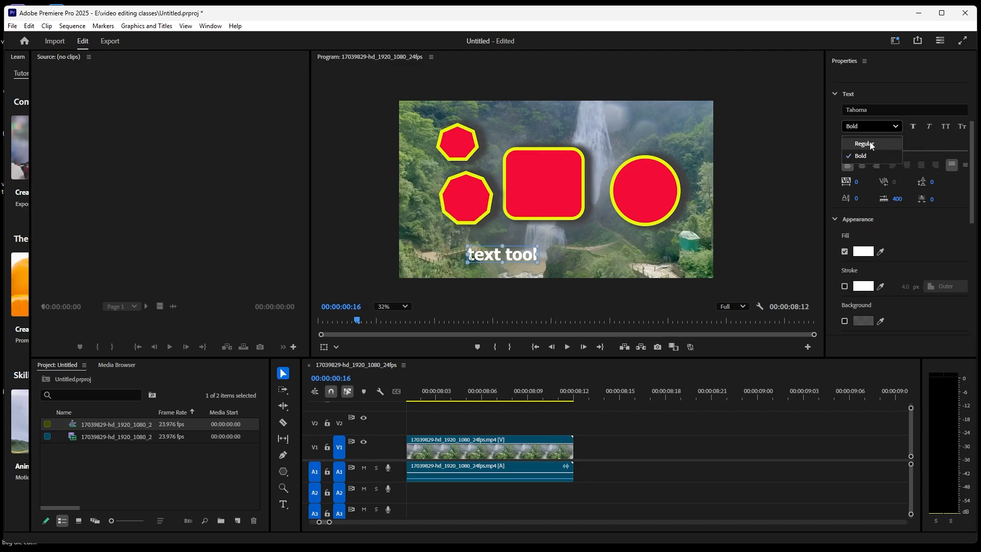
{"action": "left_click", "coordinate": [895, 127]}
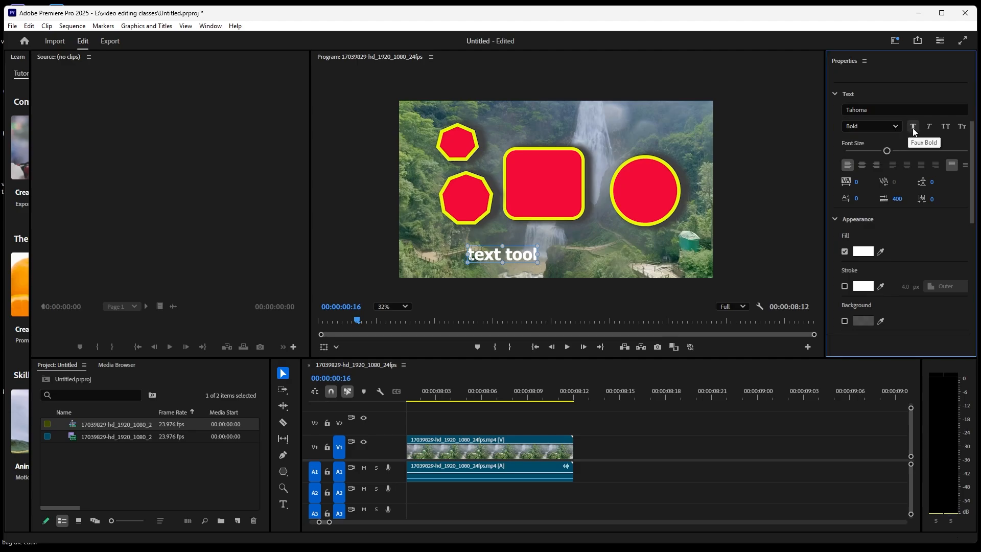
Step: Try Faux Bold, Faux Italic and Small Caps on the "text tool" text, and leave only All Caps applied
{"action": "left_click", "coordinate": [913, 128]}
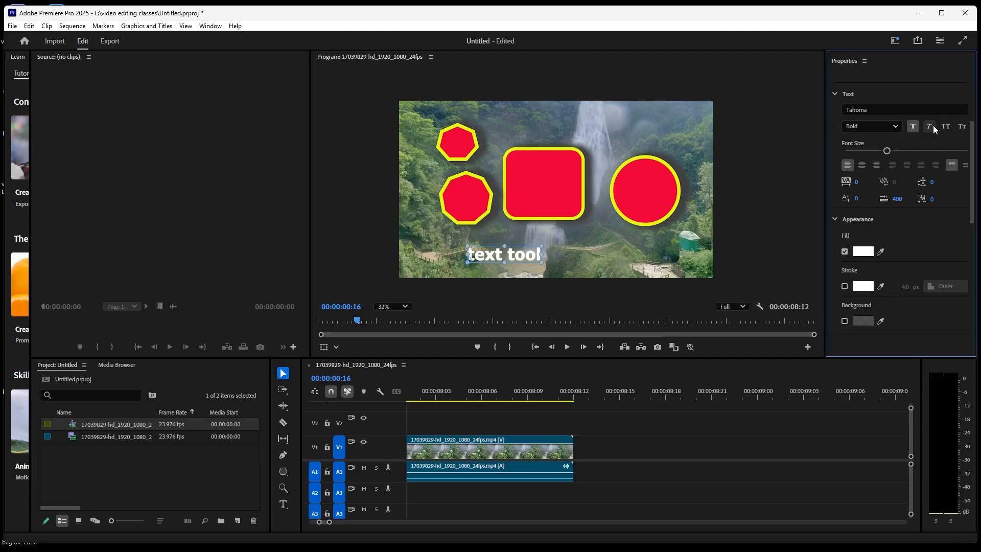
{"action": "left_click", "coordinate": [931, 126]}
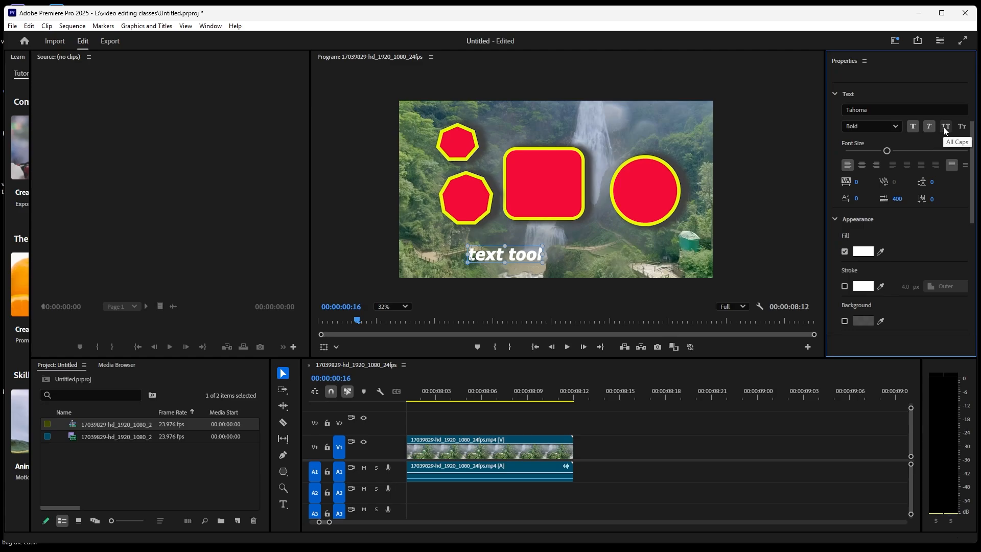
{"action": "left_click", "coordinate": [945, 127]}
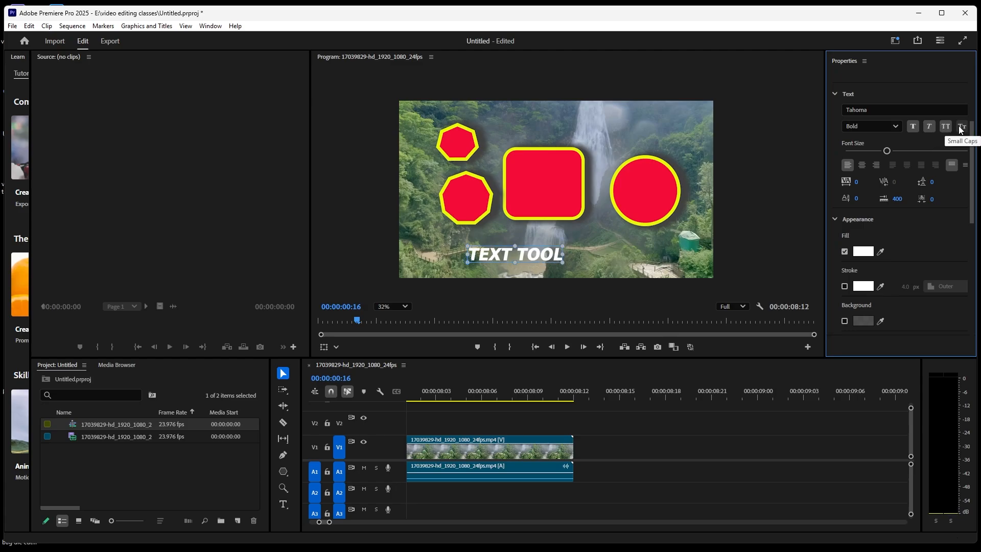
{"action": "left_click", "coordinate": [961, 129]}
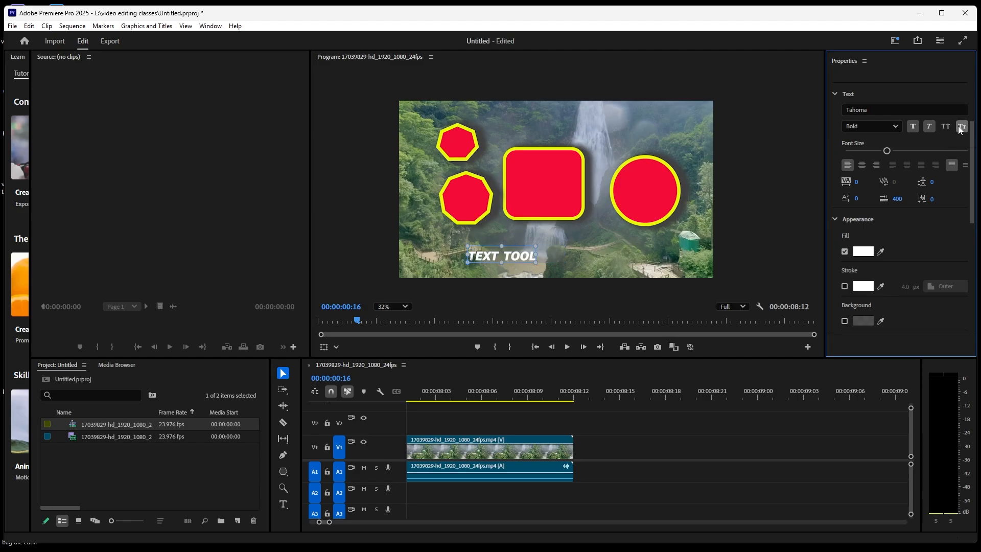
{"action": "left_click", "coordinate": [946, 127]}
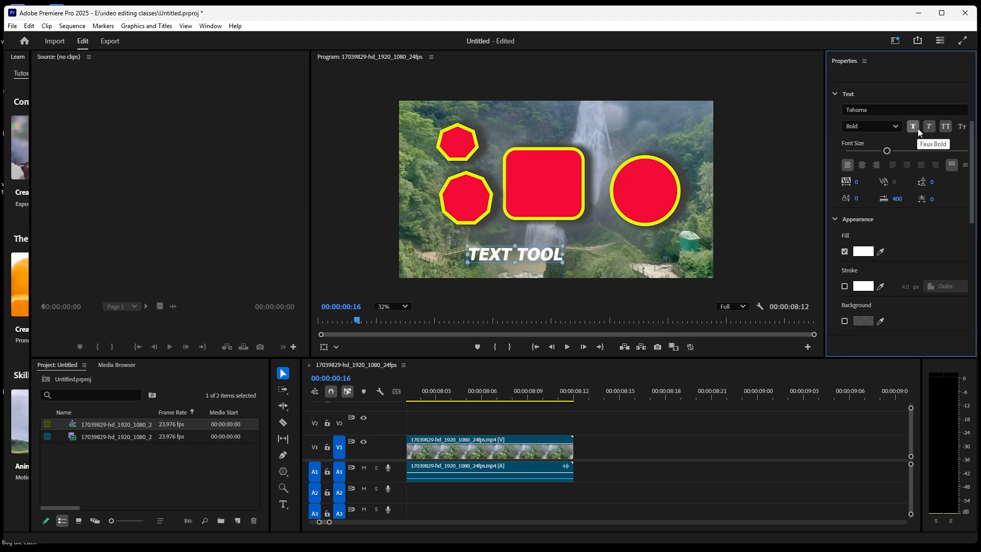
{"action": "left_click", "coordinate": [927, 127]}
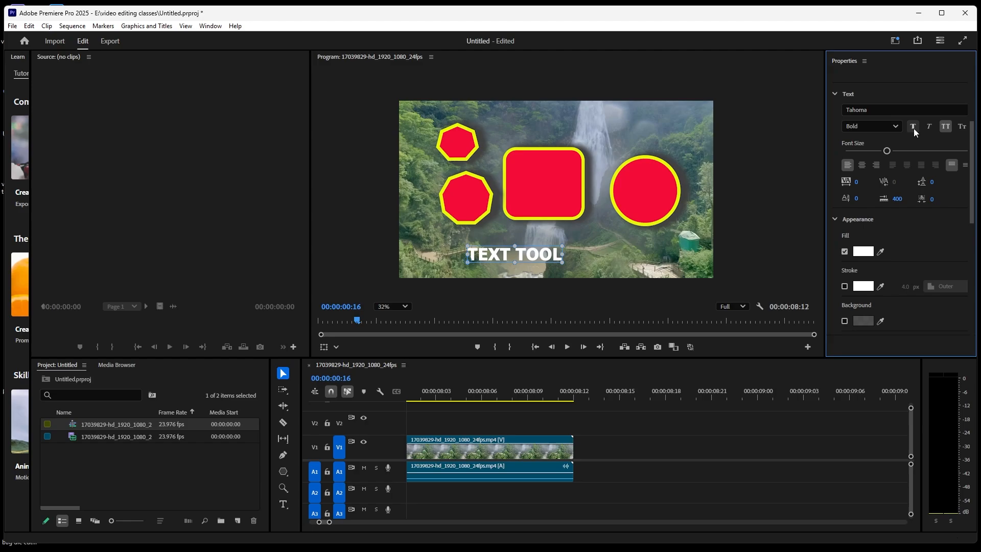
{"action": "left_click", "coordinate": [914, 128]}
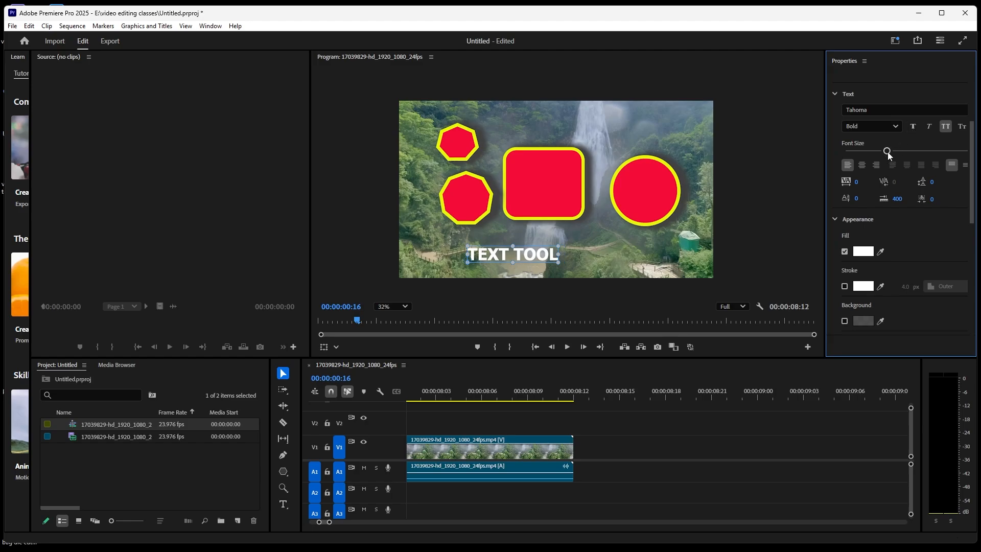
Step: Increase the font size of the "text tool" text slightly, and try center alignment before setting it to right alignment
{"action": "mouse_move", "coordinate": [888, 152]}
{"action": "left_mouse_down"}
{"action": "mouse_move", "coordinate": [905, 153]}
{"action": "mouse_move", "coordinate": [890, 161]}
{"action": "left_mouse_up"}
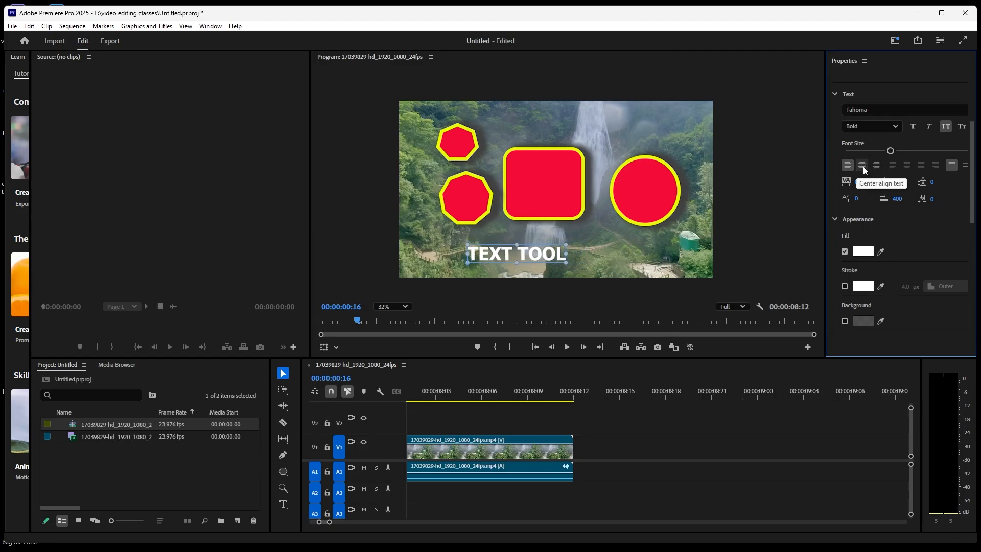
{"action": "left_click", "coordinate": [863, 167]}
{"action": "left_click", "coordinate": [876, 165]}
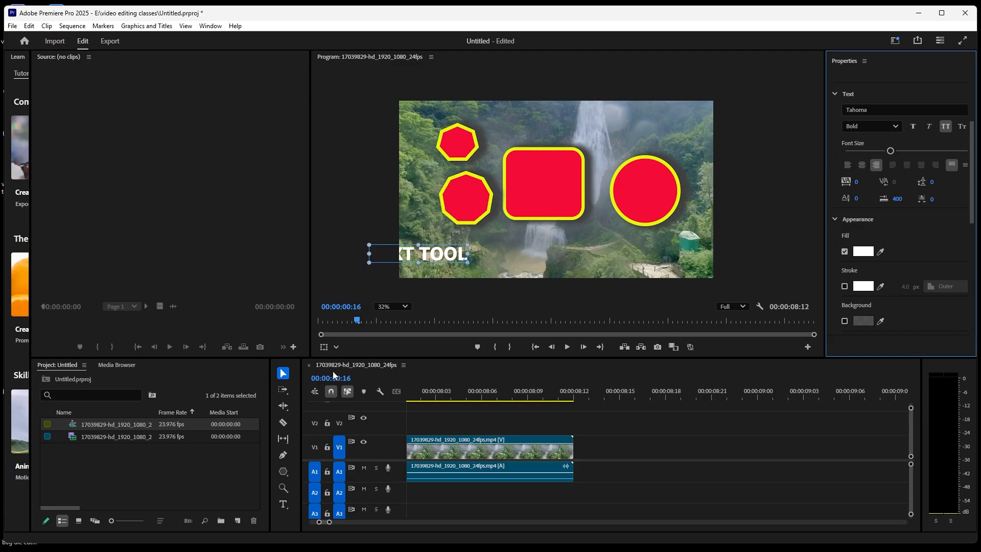
Step: Draw a paragraph text box across the rounded rectangle and the circle, and enter "bdnn mgmghmg" in it
{"action": "left_click", "coordinate": [287, 504]}
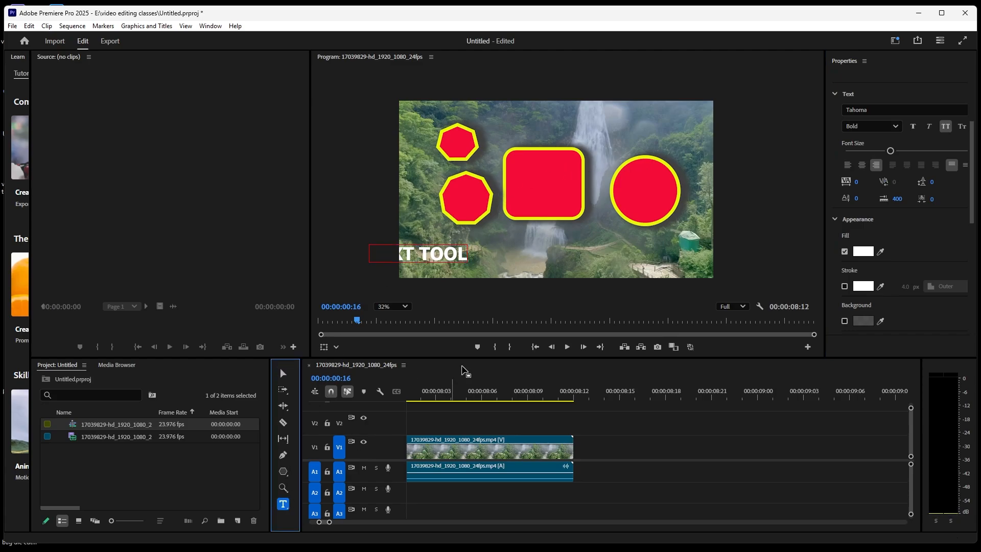
{"action": "left_click", "coordinate": [528, 119]}
{"action": "left_click_drag", "start_coordinate": [565, 156], "coordinate": [672, 233]}
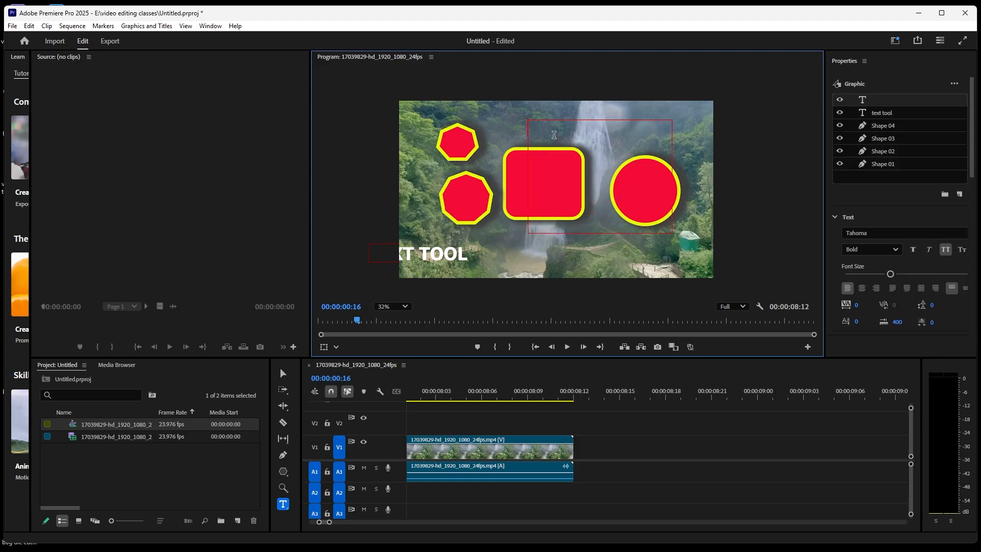
{"action": "type", "text": "bdnn mgmghmg"}
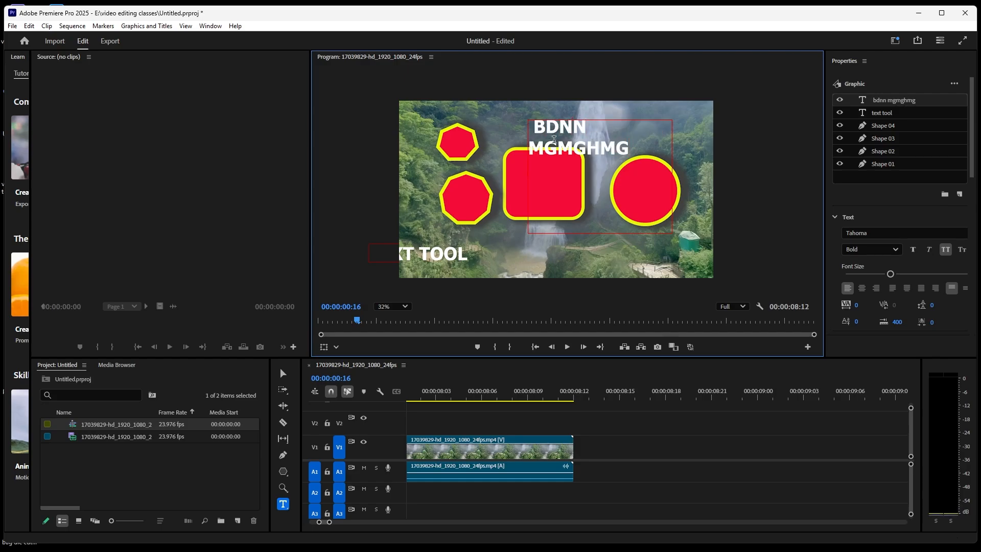
Step: Append "gkkl,hl;j" to the paragraph text and finish editing it with the Selection tool
{"action": "type", "text": " gkkl,hl;j"}
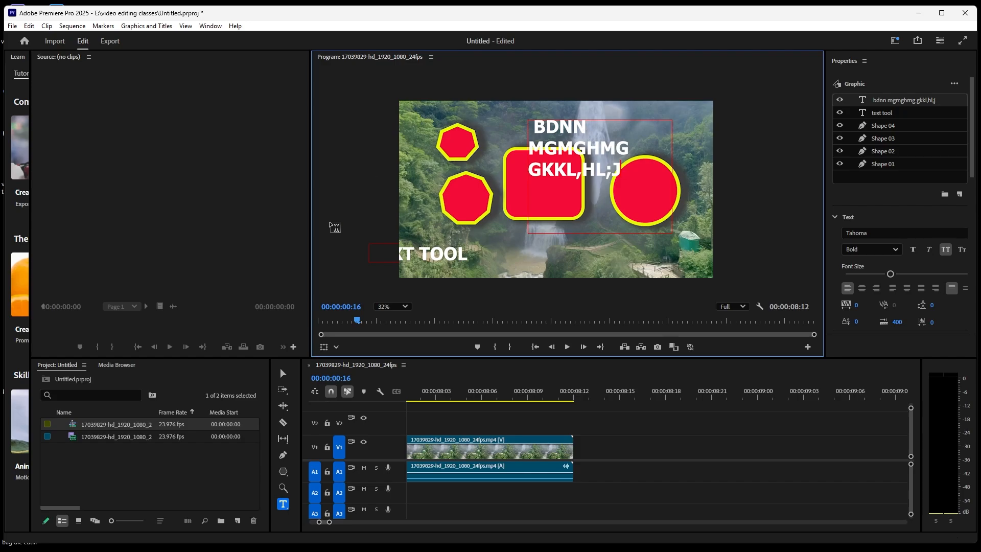
{"action": "left_click", "coordinate": [284, 374]}
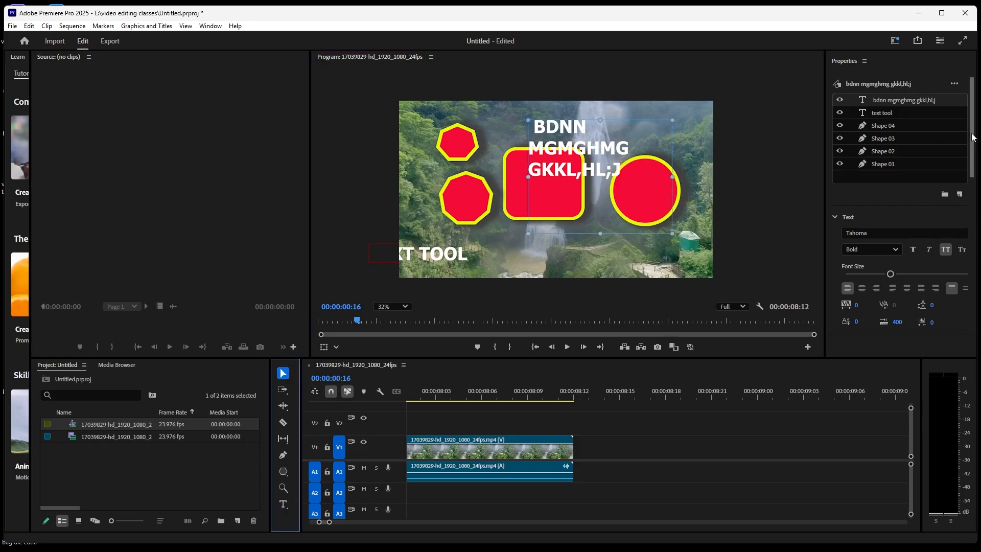
Step: Try the four justify alignments on the paragraph text, and leave it centered both vertically and horizontally
{"action": "scroll", "coordinate": [912, 158], "scroll_direction": "down", "scroll_amount": 4}
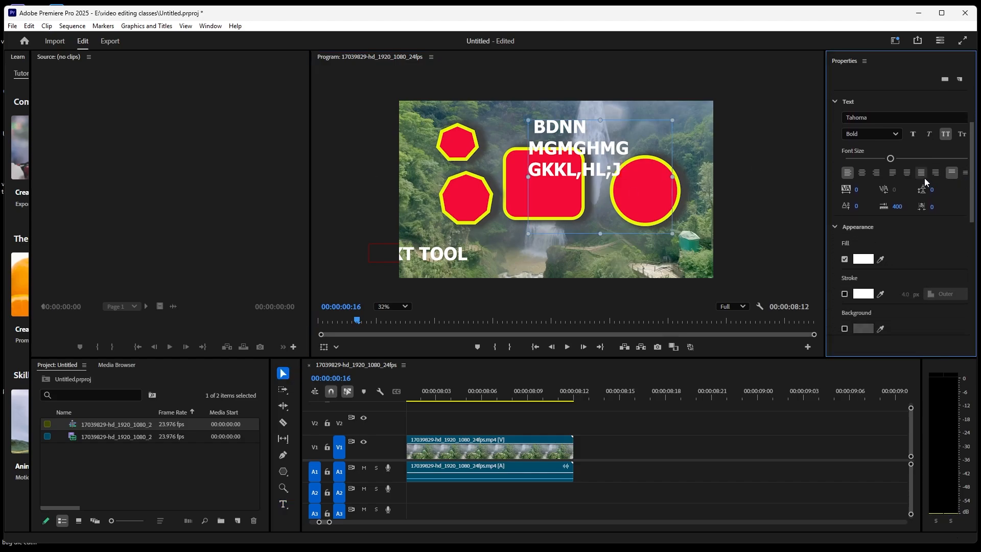
{"action": "left_click", "coordinate": [890, 174]}
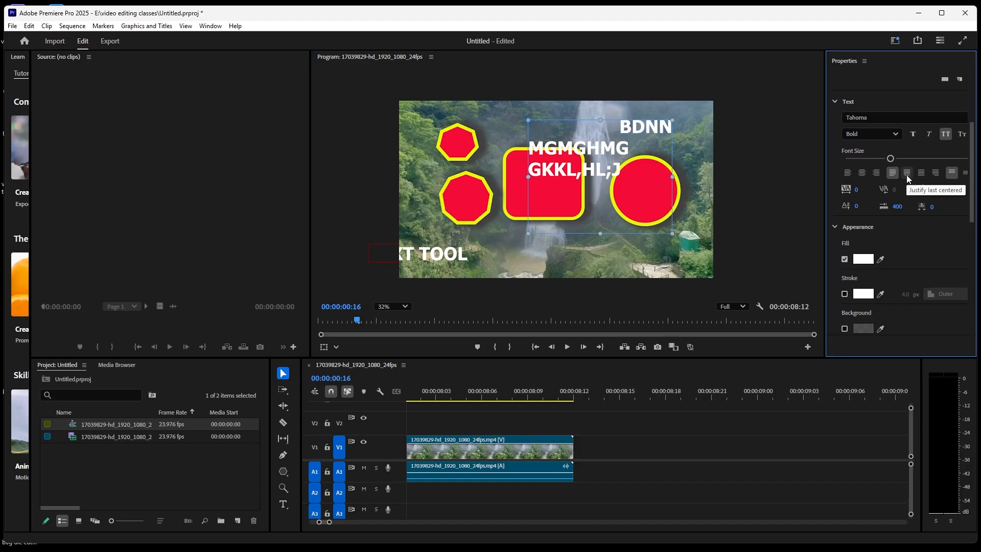
{"action": "left_click", "coordinate": [907, 174]}
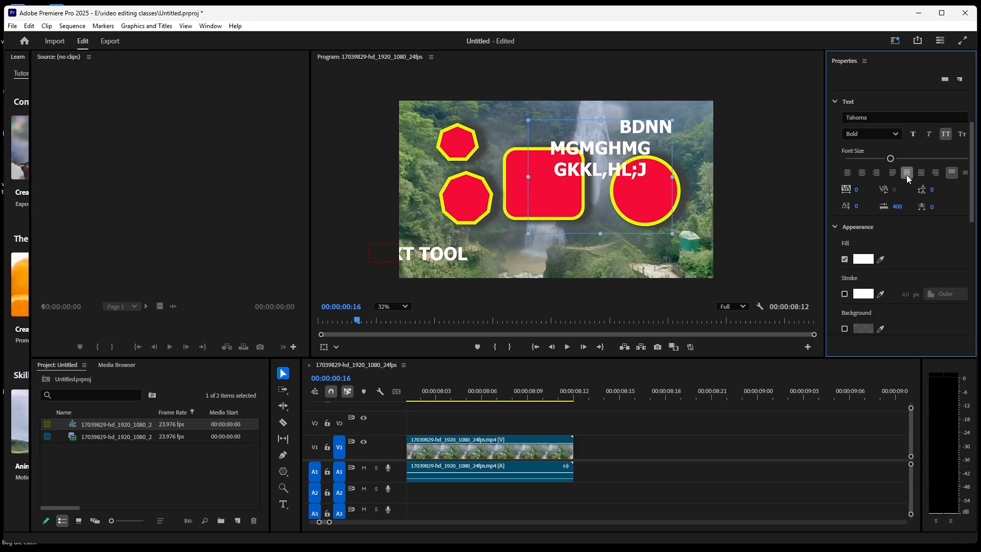
{"action": "left_click", "coordinate": [923, 174]}
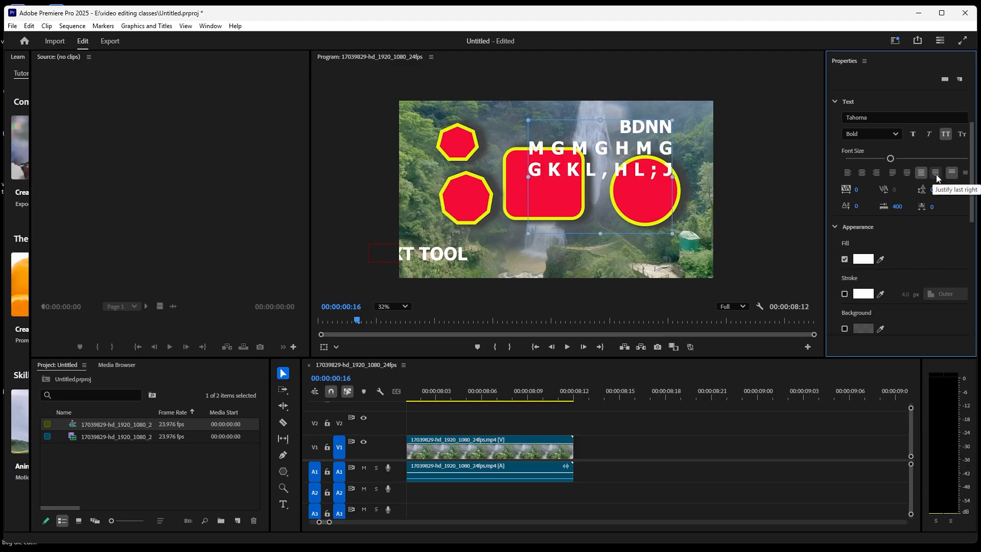
{"action": "left_click", "coordinate": [936, 174]}
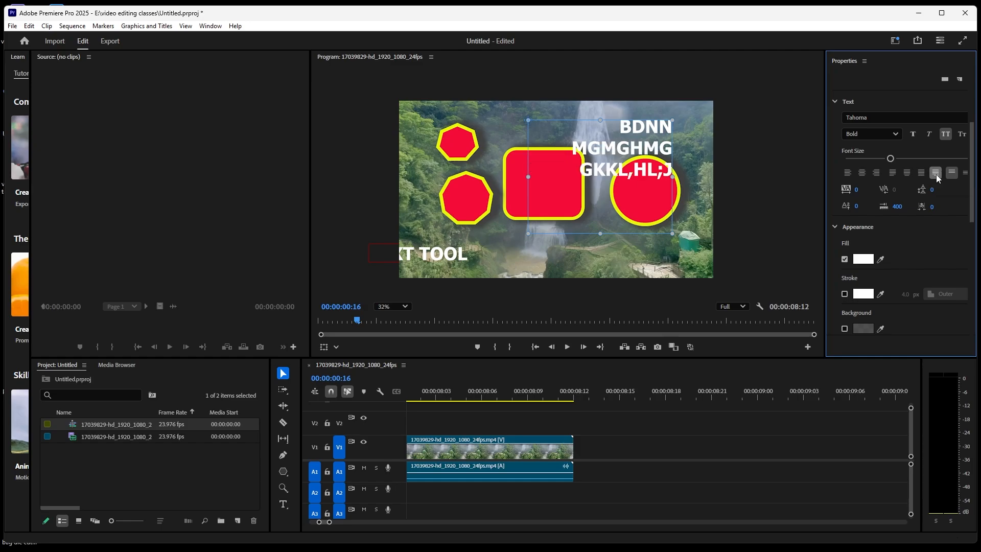
{"action": "left_click", "coordinate": [965, 173]}
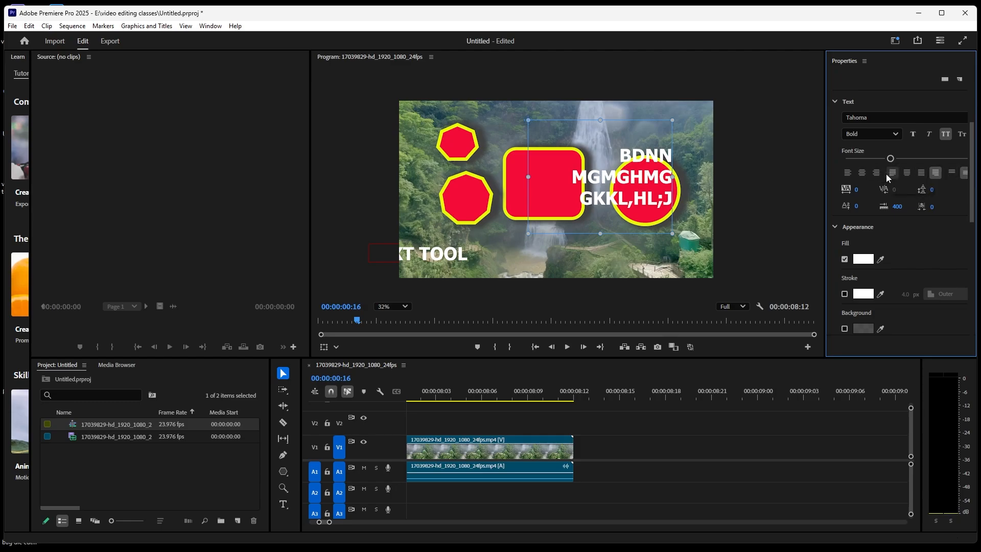
{"action": "left_click", "coordinate": [861, 174]}
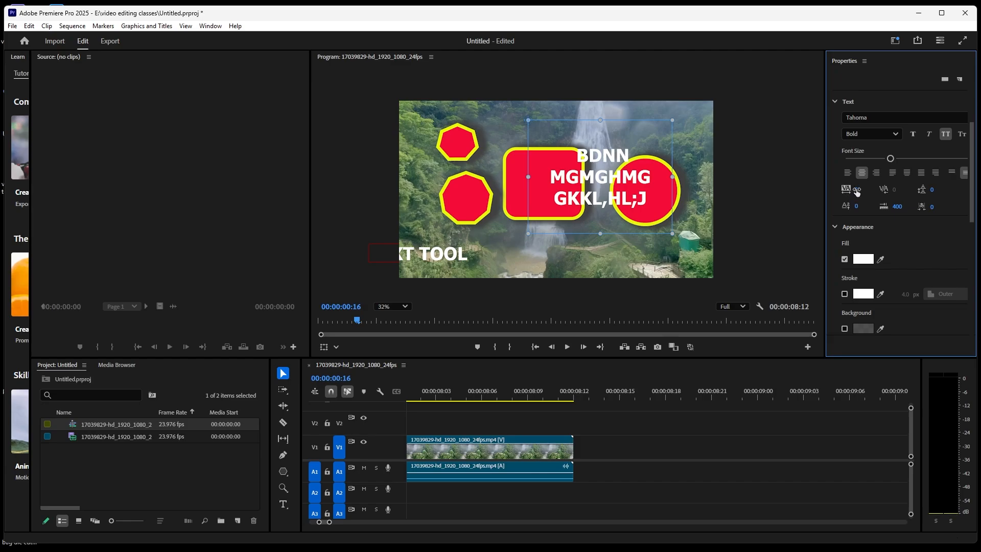
Step: Set the paragraph text's tracking to 124 and its baseline shift to 114
{"action": "left_click_drag", "start_coordinate": [857, 192], "coordinate": [908, 193]}
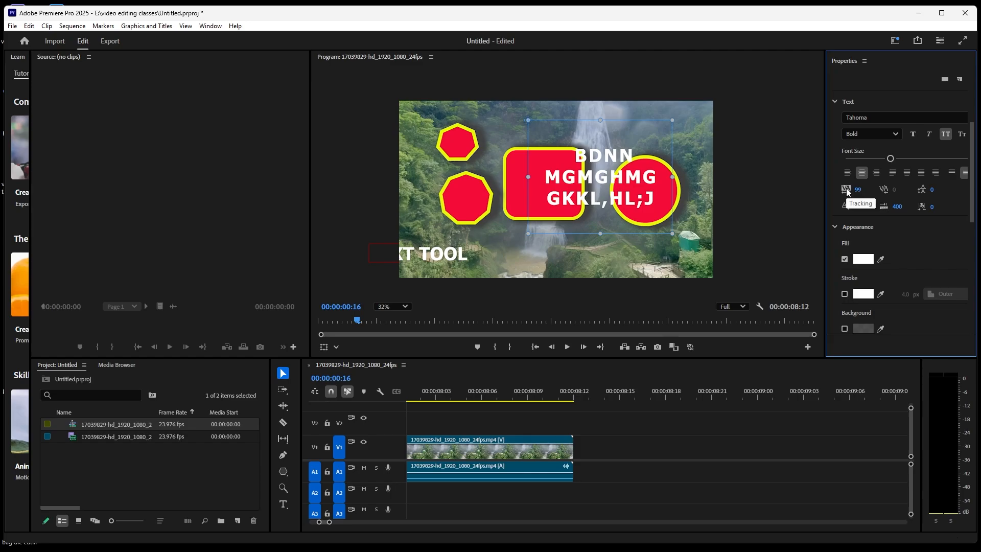
{"action": "left_click_drag", "start_coordinate": [856, 192], "coordinate": [869, 192]}
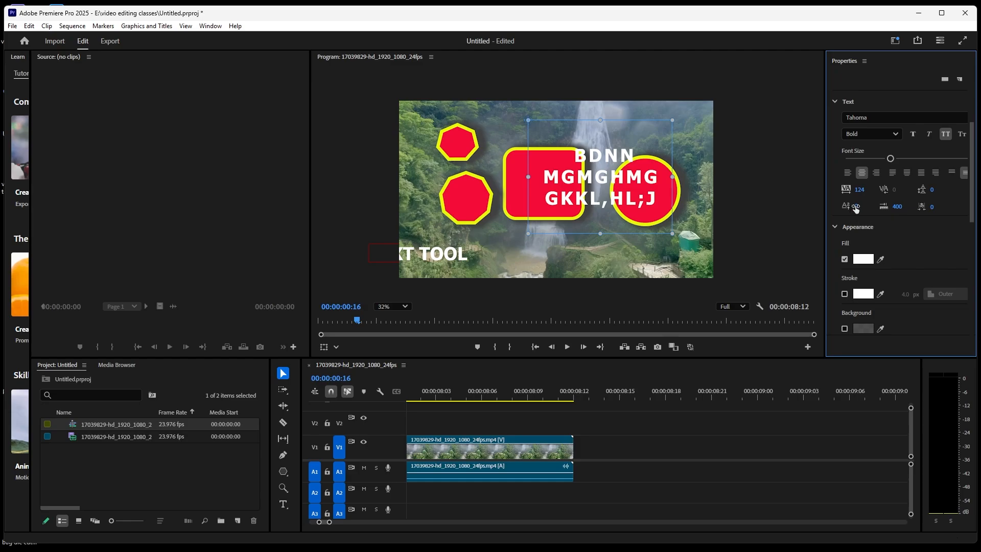
{"action": "left_click_drag", "start_coordinate": [856, 208], "coordinate": [910, 209]}
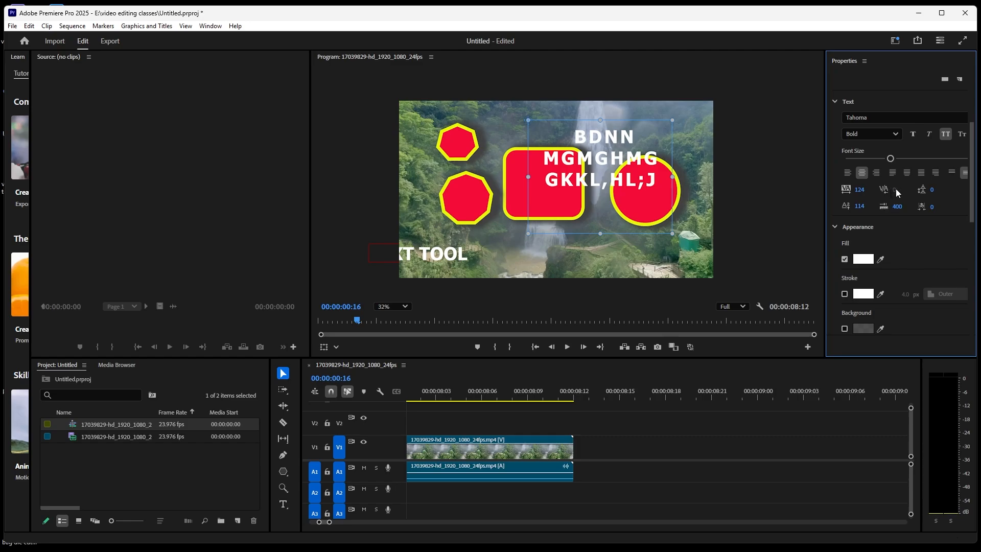
Step: Set the kerning before the last G of "MGMGHMG" to 403, and the text's tab width to 384
{"action": "left_click", "coordinate": [657, 164]}
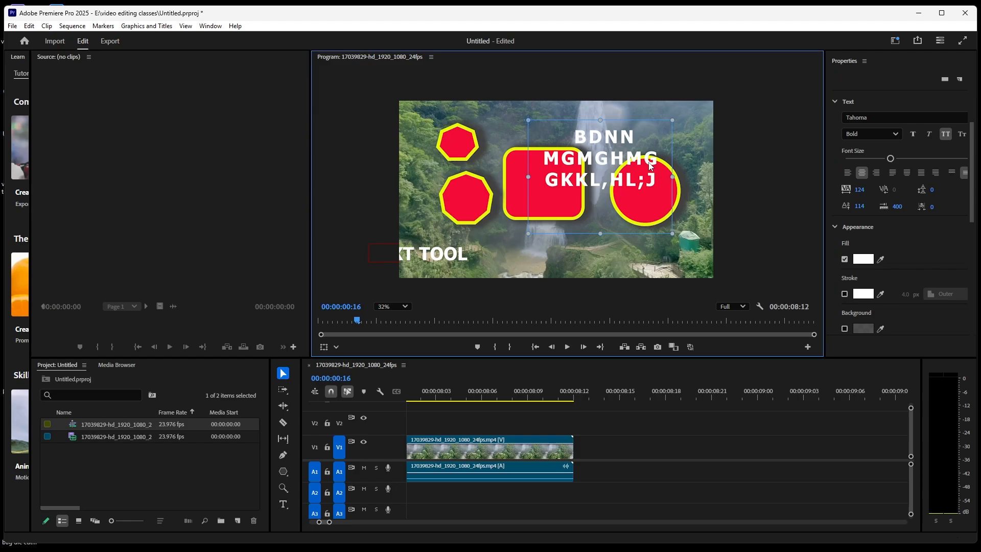
{"action": "double_click", "coordinate": [649, 161]}
{"action": "left_click", "coordinate": [642, 157]}
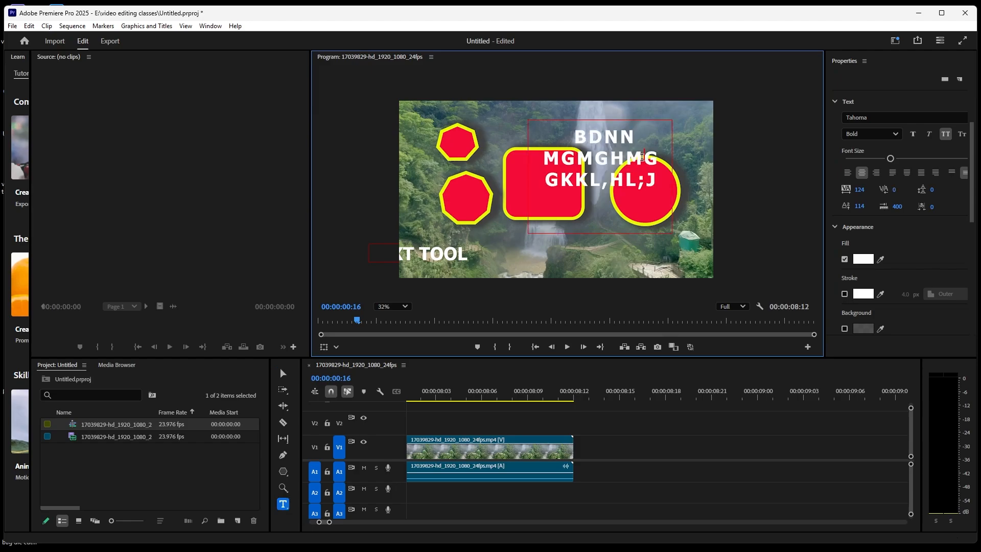
{"action": "left_click_drag", "start_coordinate": [894, 191], "coordinate": [980, 191]}
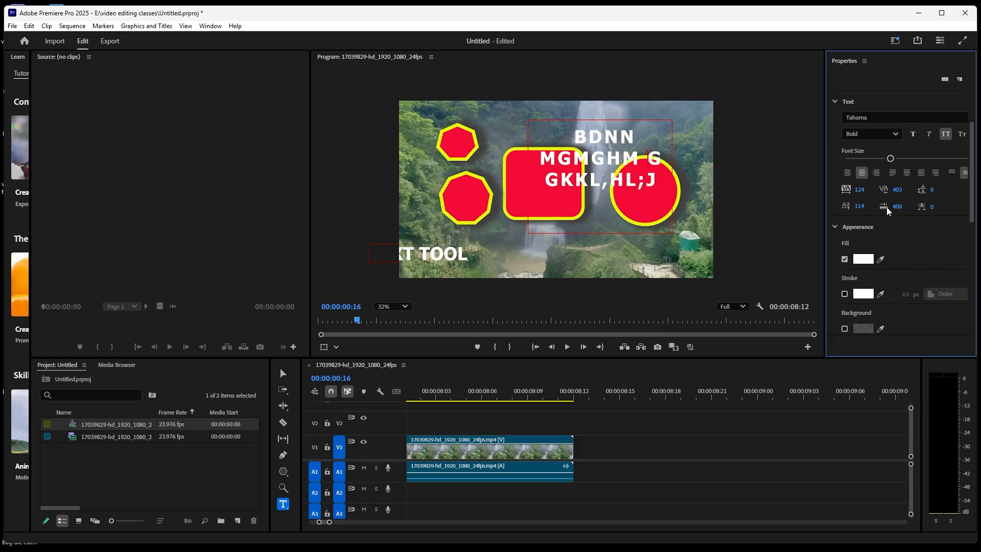
{"action": "left_click_drag", "start_coordinate": [888, 210], "coordinate": [891, 211]}
Step: Select the whole paragraph text box and set its leading to 40 and tsume to 100
{"action": "left_click", "coordinate": [280, 369]}
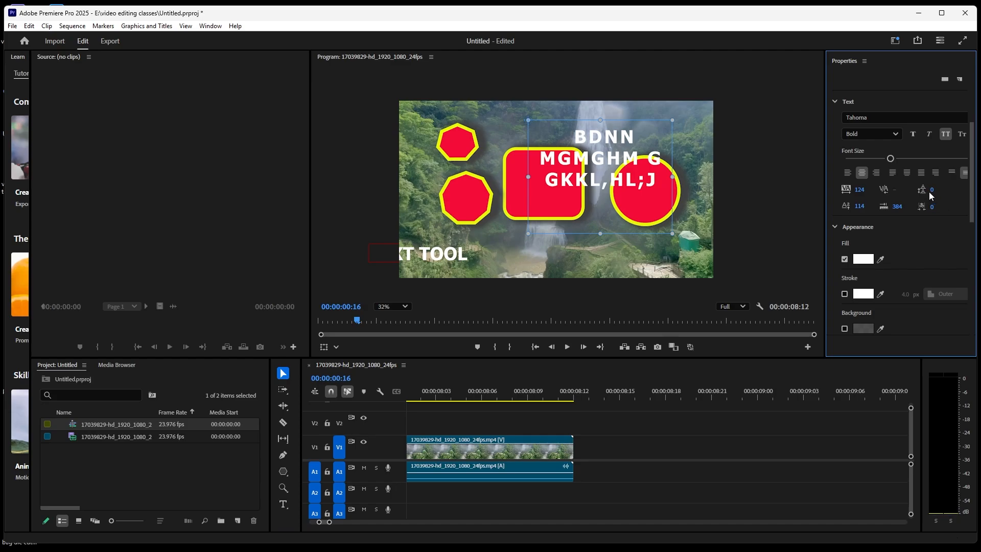
{"action": "mouse_move", "coordinate": [931, 190]}
{"action": "left_mouse_down"}
{"action": "mouse_move", "coordinate": [955, 189]}
{"action": "mouse_move", "coordinate": [939, 192]}
{"action": "left_mouse_up"}
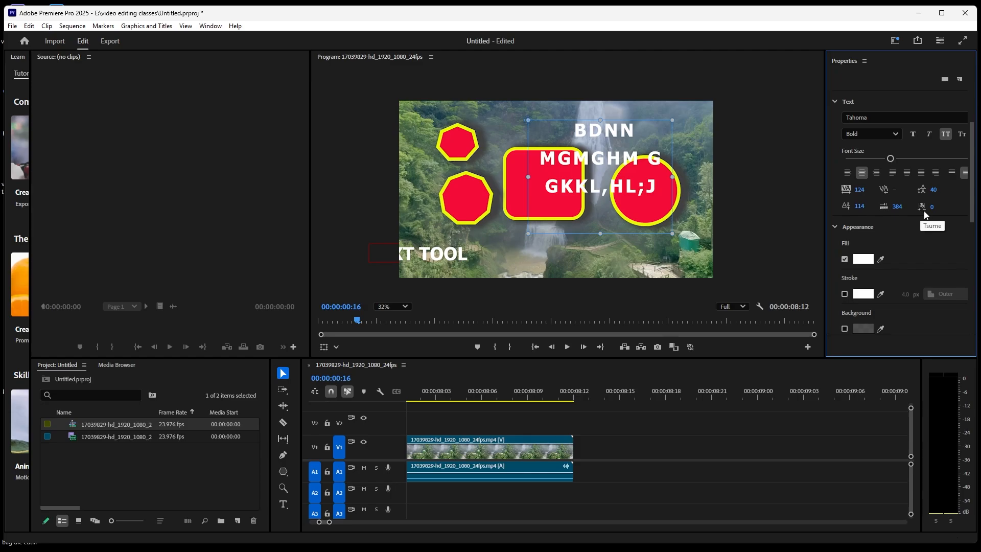
{"action": "left_click_drag", "start_coordinate": [924, 210], "coordinate": [972, 210]}
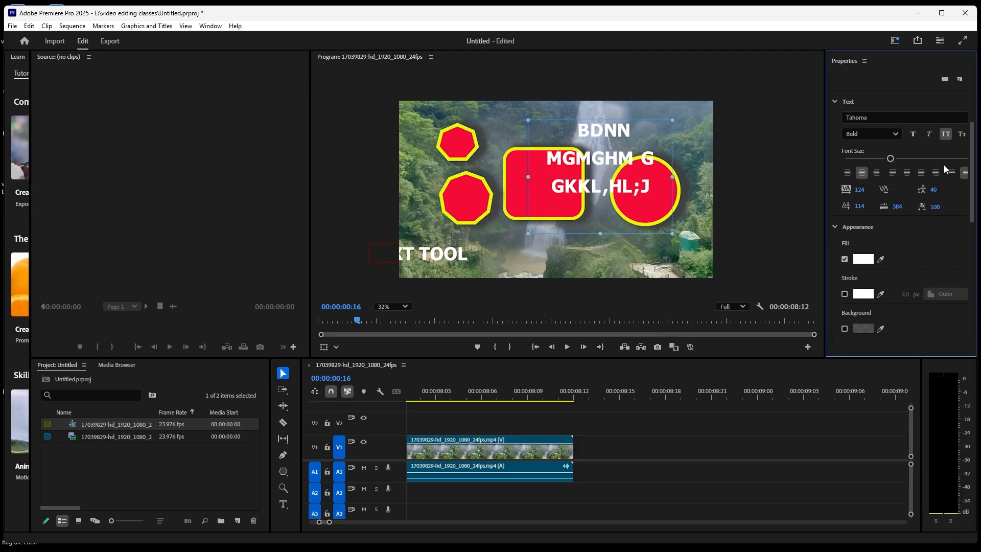
Step: Change the paragraph text's fill color to a solid magenta
{"action": "scroll", "coordinate": [973, 173], "scroll_direction": "down", "scroll_amount": 3}
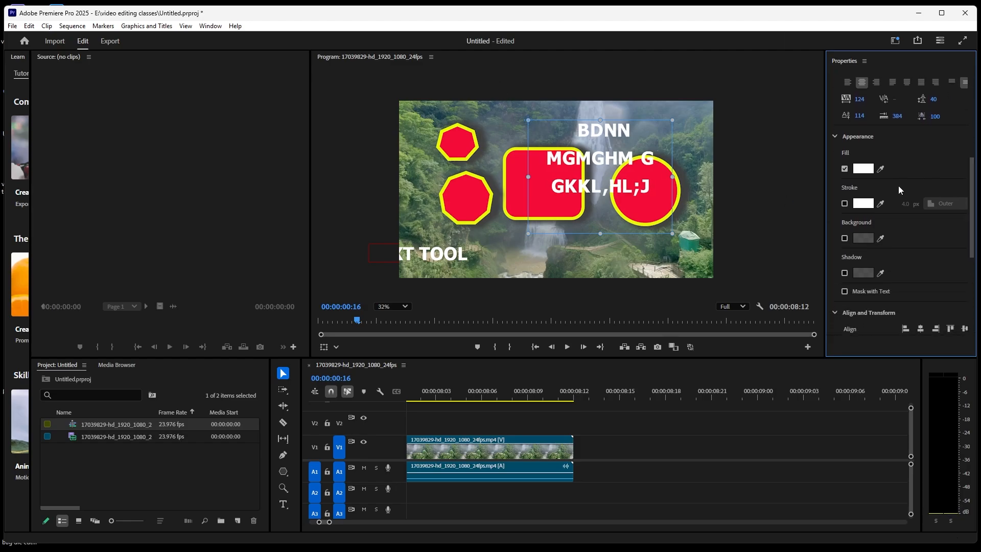
{"action": "left_click", "coordinate": [835, 136]}
{"action": "left_click", "coordinate": [835, 137]}
{"action": "left_click", "coordinate": [869, 172]}
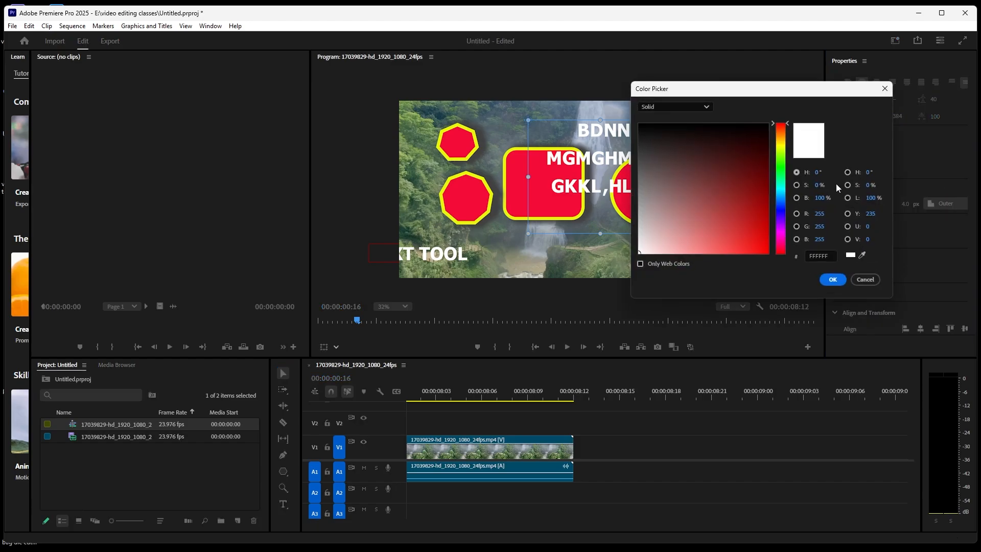
{"action": "left_click_drag", "start_coordinate": [781, 236], "coordinate": [761, 243]}
{"action": "left_click", "coordinate": [833, 279]}
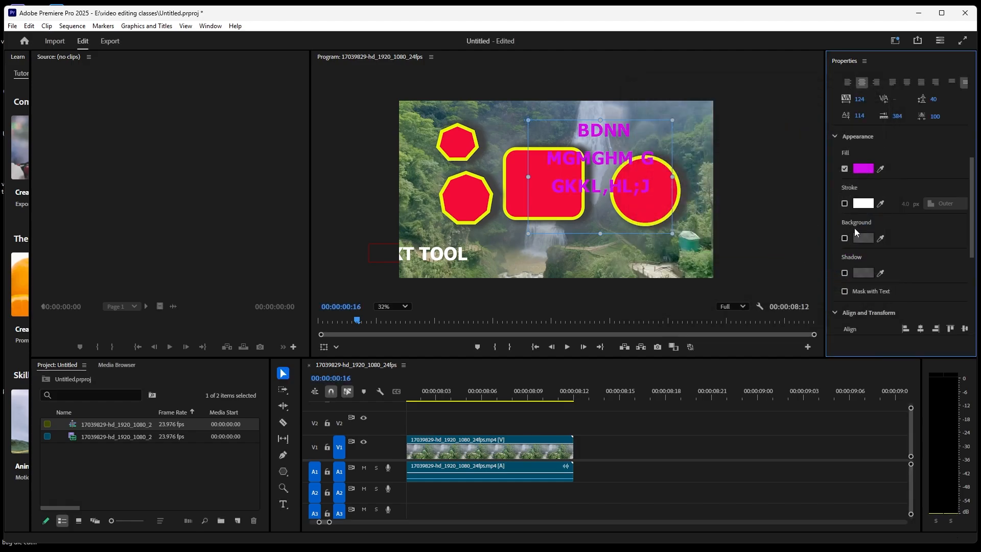
Step: Enable a 4.0 px stroke on the paragraph text and keep its color white (FFFFFF)
{"action": "left_click", "coordinate": [845, 204]}
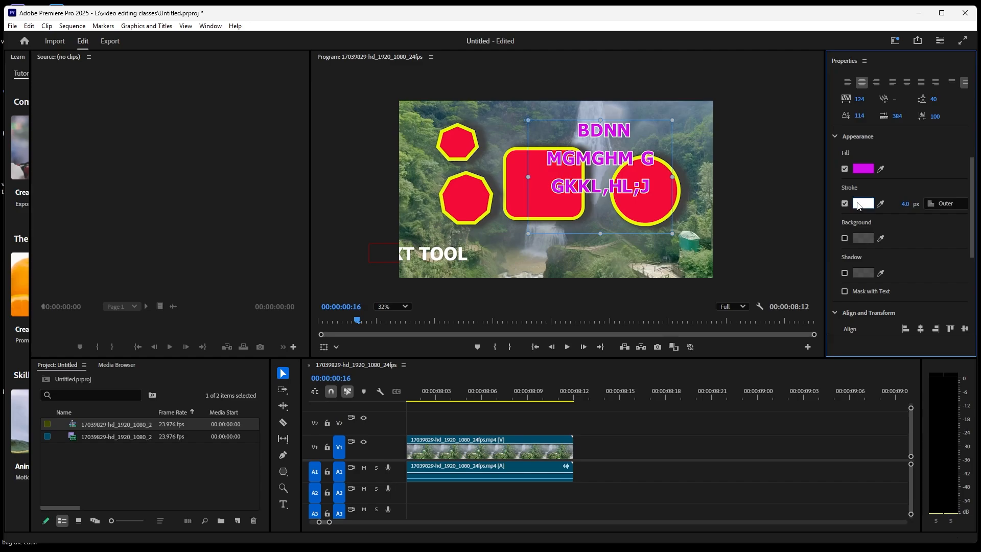
{"action": "left_click", "coordinate": [862, 203]}
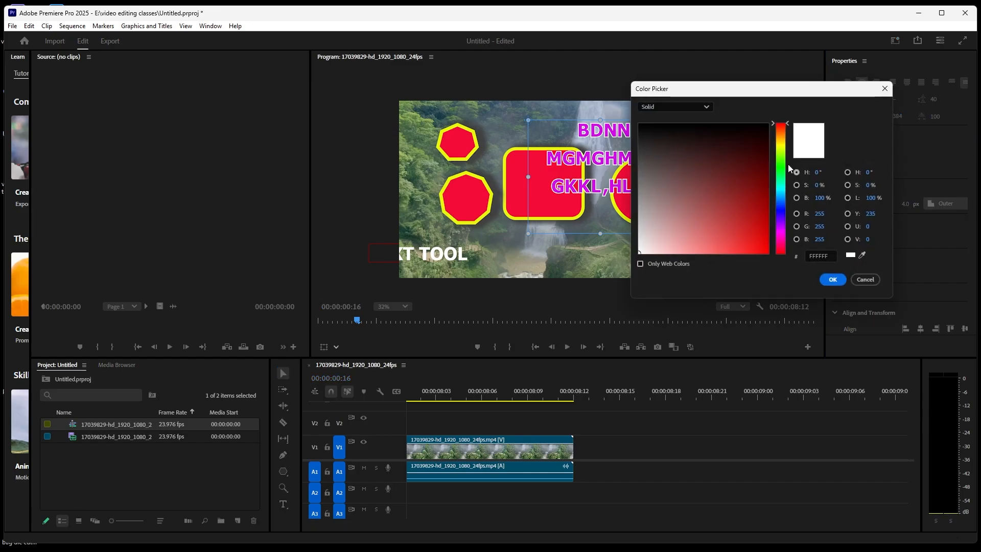
{"action": "left_click", "coordinate": [831, 283]}
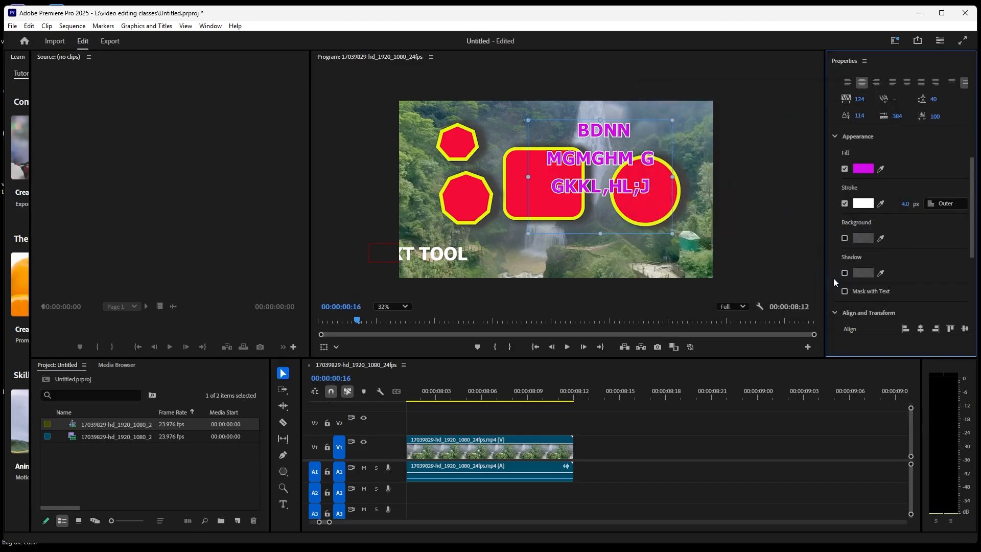
Step: Try the Inner and Center stroke positions on the paragraph text, and return the stroke to Outer
{"action": "left_click", "coordinate": [944, 204]}
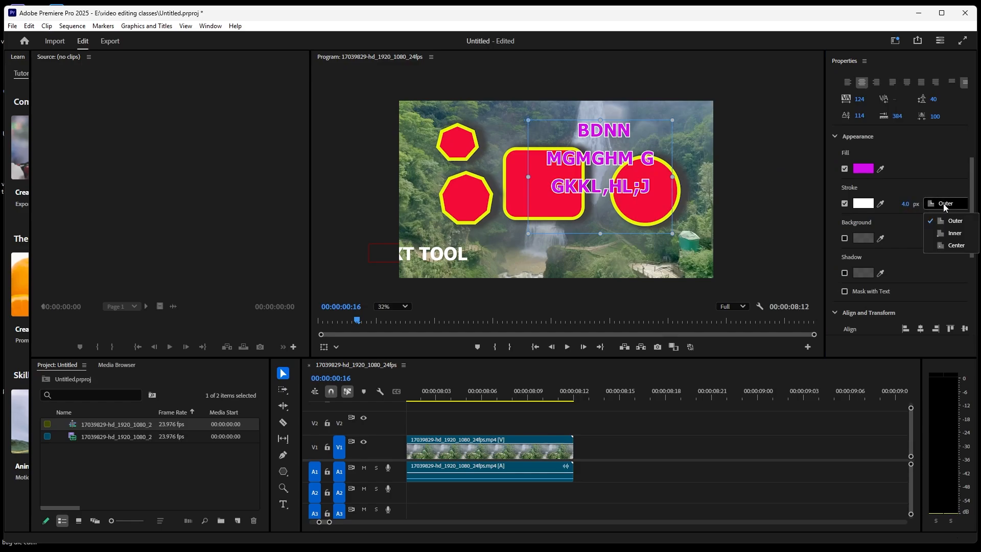
{"action": "left_click", "coordinate": [953, 234]}
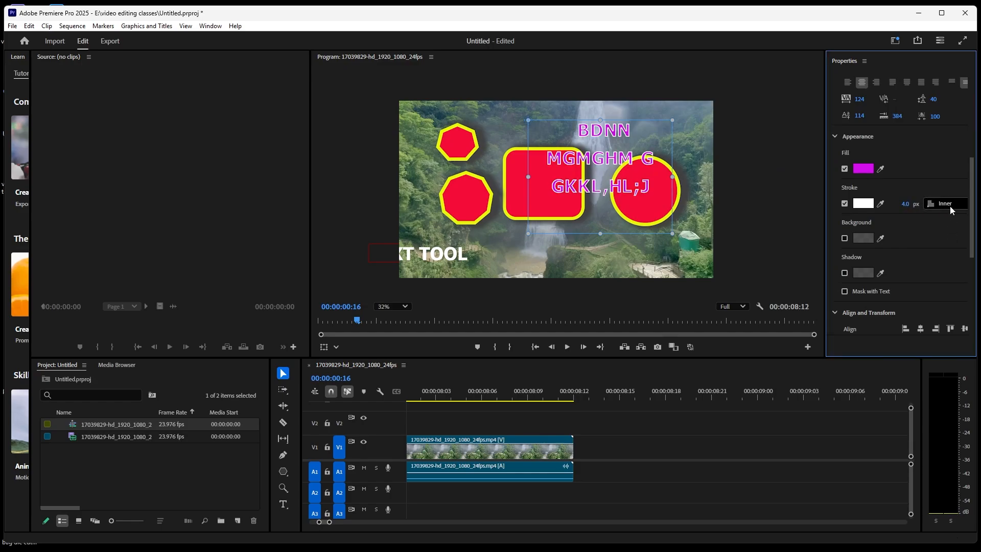
{"action": "left_click", "coordinate": [949, 204]}
{"action": "left_click", "coordinate": [942, 244]}
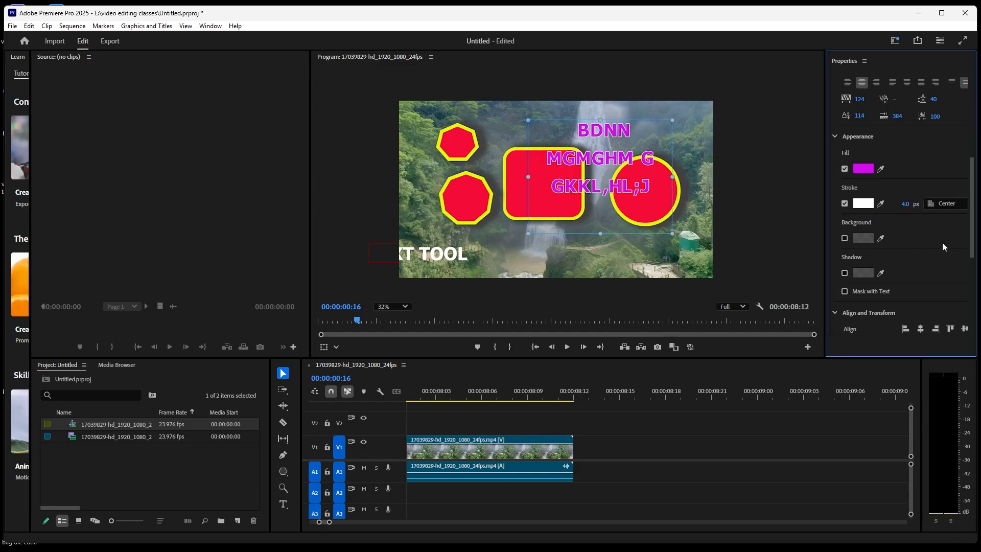
{"action": "left_click", "coordinate": [947, 204]}
{"action": "left_click", "coordinate": [948, 219]}
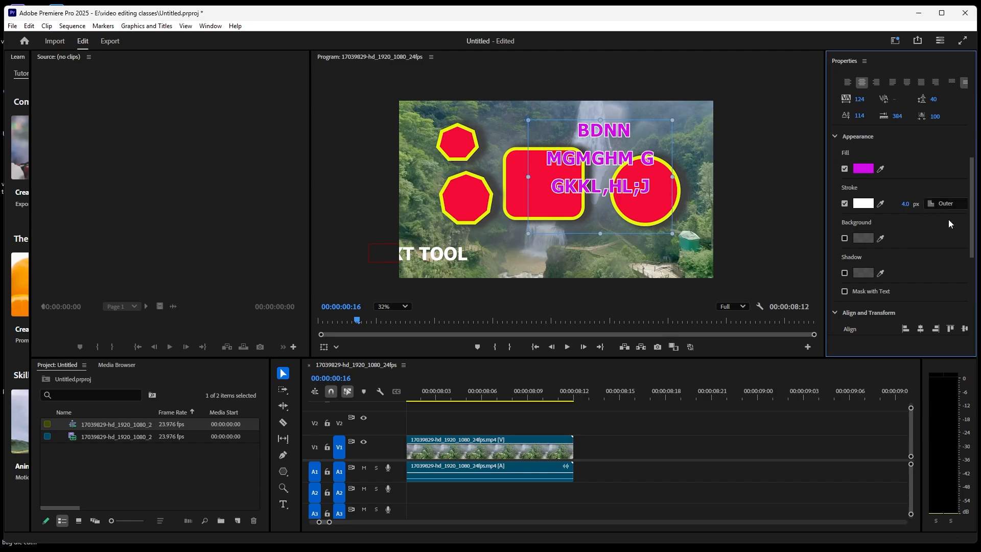
Step: Enable a background behind the paragraph text and color it yellow with a hue of 63°
{"action": "left_click", "coordinate": [845, 238]}
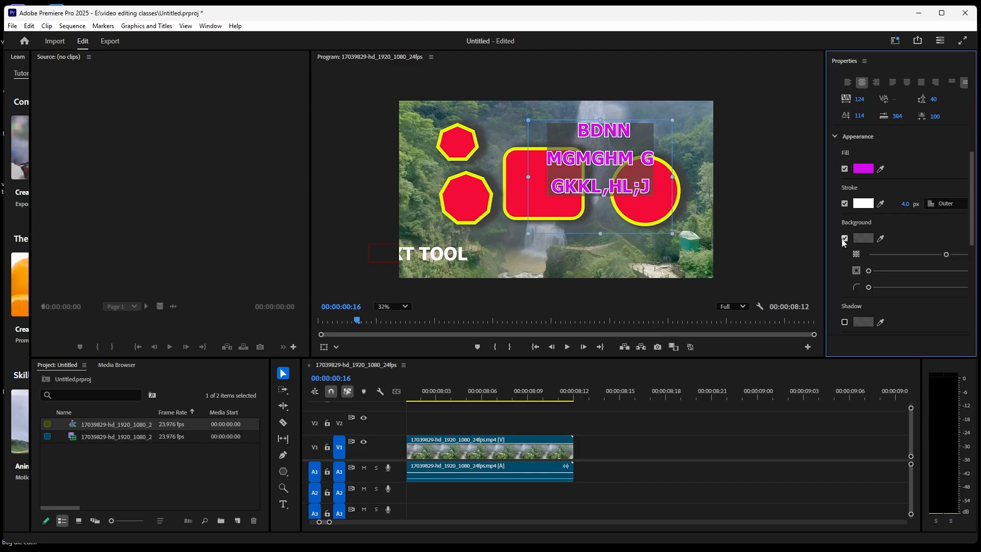
{"action": "left_click", "coordinate": [866, 240]}
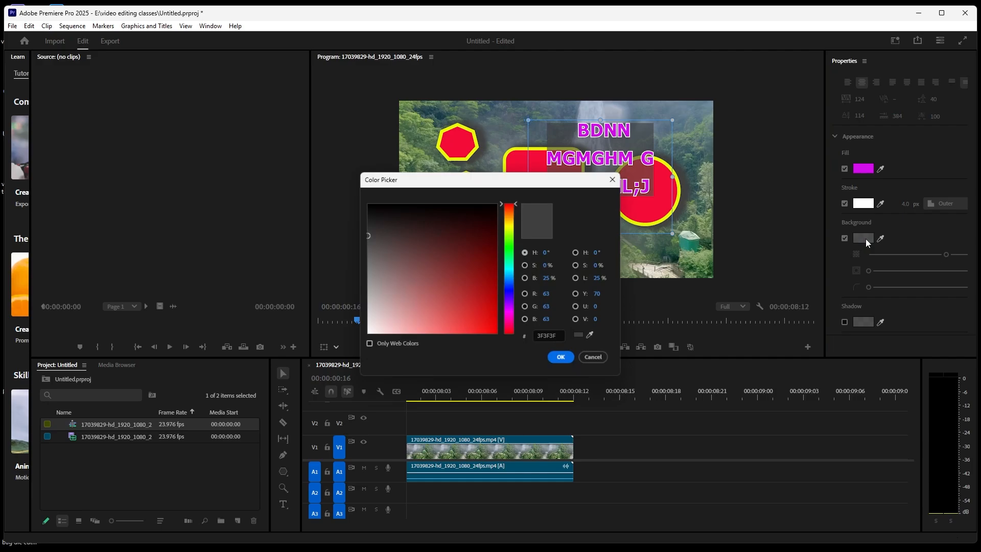
{"action": "left_click", "coordinate": [508, 227]}
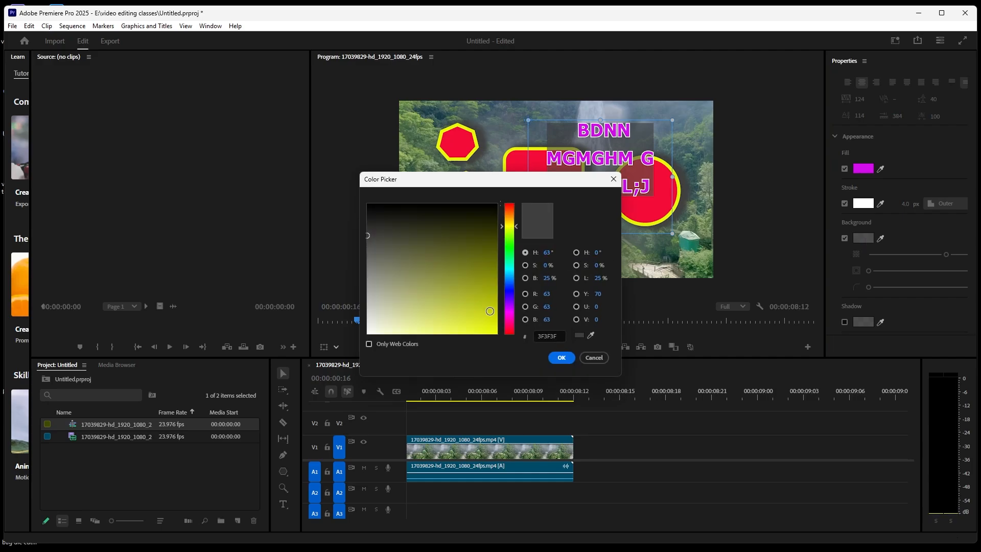
{"action": "left_click_drag", "start_coordinate": [490, 311], "coordinate": [494, 327]}
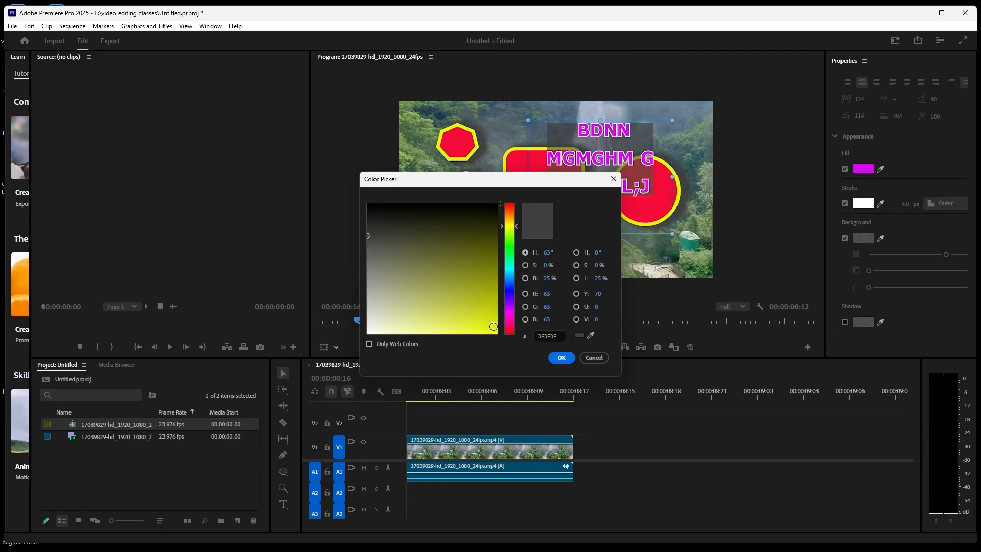
{"action": "left_click", "coordinate": [562, 357]}
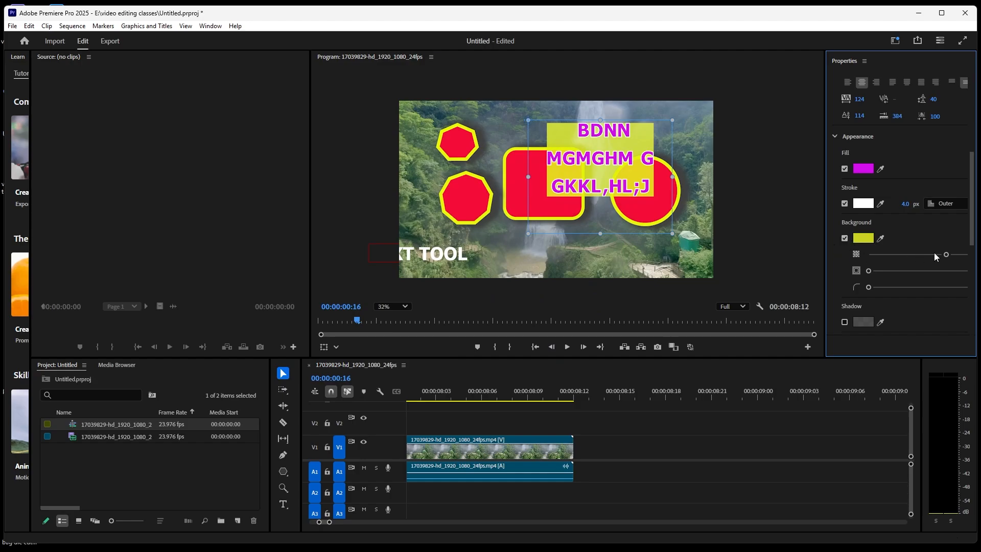
Step: Lower the text background's opacity and enlarge its size so it extends beyond the lettering
{"action": "left_click_drag", "start_coordinate": [945, 254], "coordinate": [898, 254]}
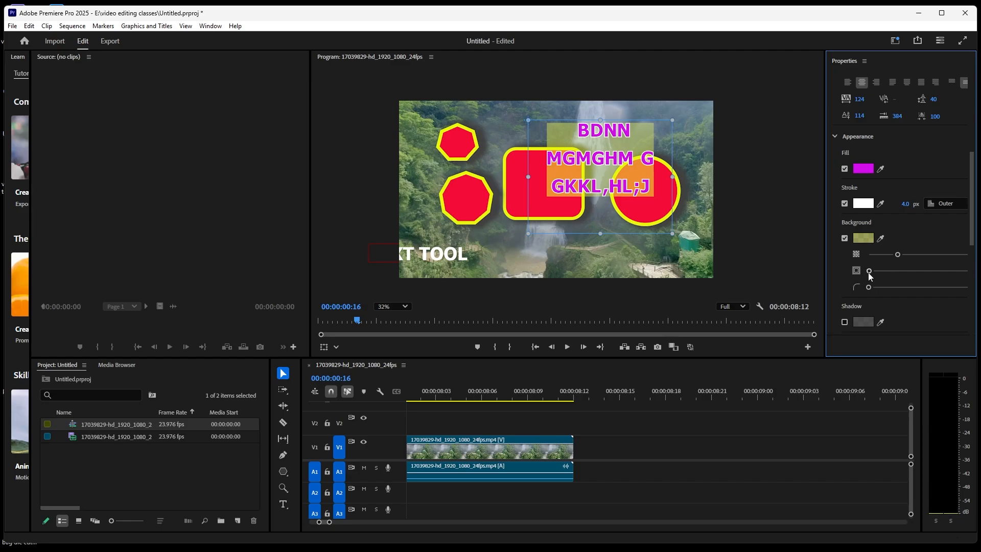
{"action": "left_click_drag", "start_coordinate": [869, 271], "coordinate": [925, 271]}
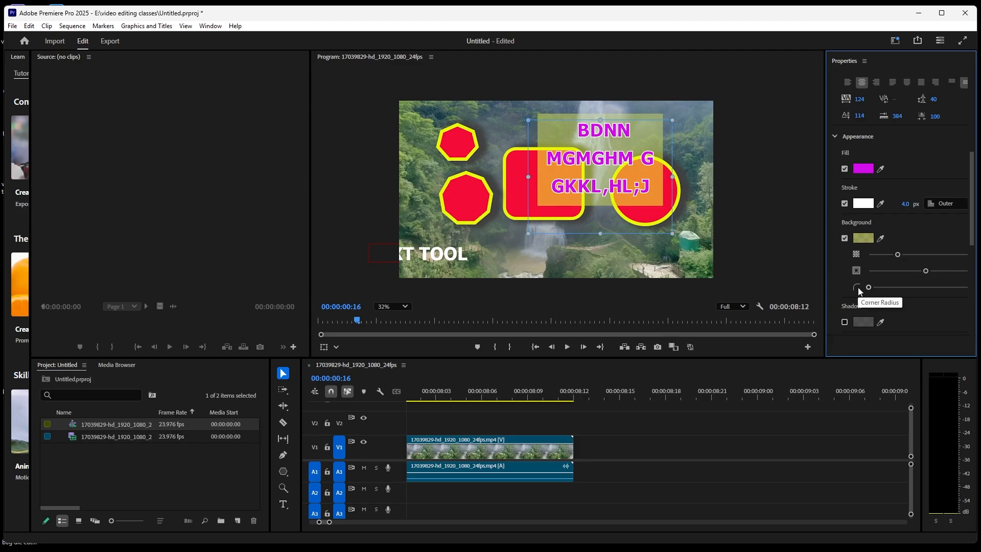
Step: Round the corners of the paragraph text's background and enable a near-black shadow (020000) on the text
{"action": "left_click_drag", "start_coordinate": [869, 286], "coordinate": [952, 287]}
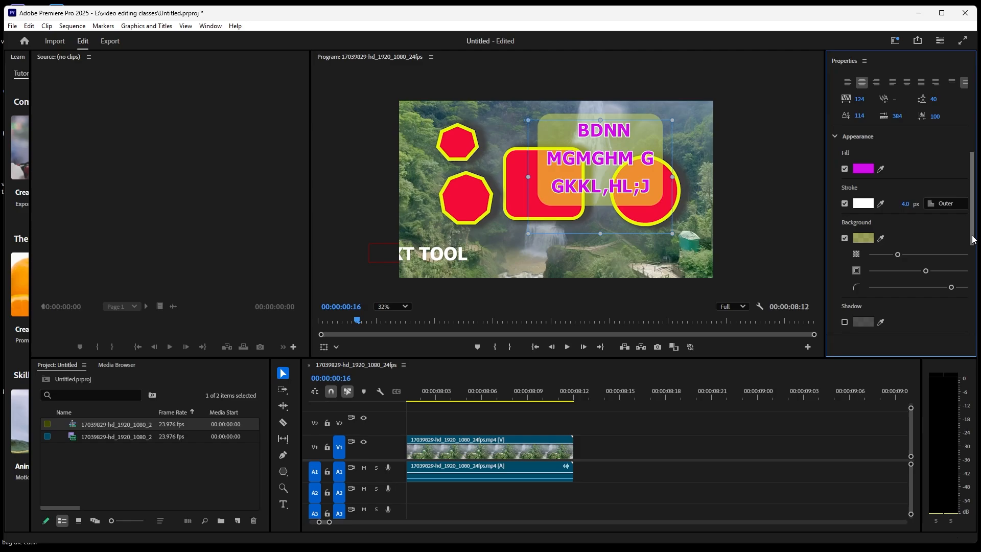
{"action": "left_click_drag", "start_coordinate": [972, 238], "coordinate": [971, 286]}
{"action": "scroll", "coordinate": [971, 286], "scroll_direction": "down", "scroll_amount": 1}
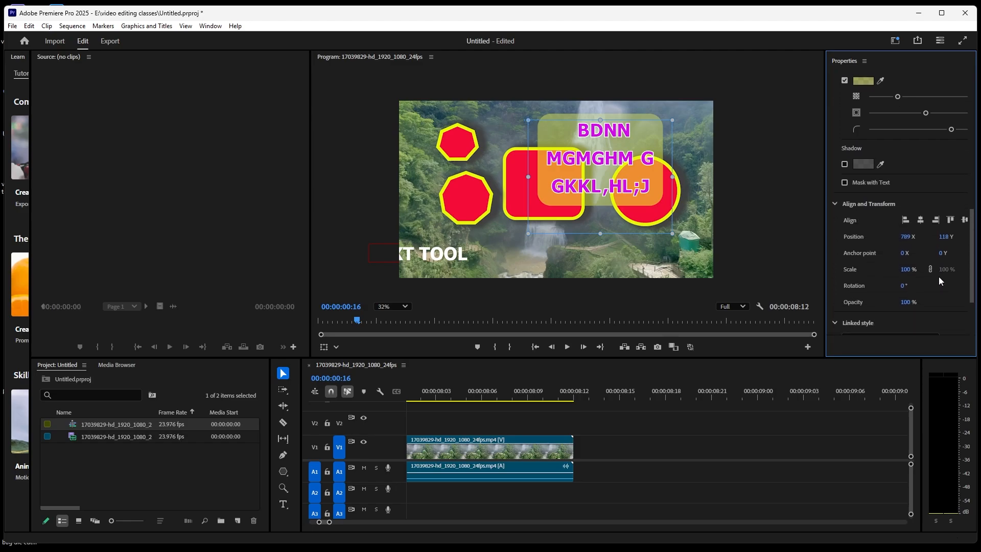
{"action": "left_click", "coordinate": [845, 165]}
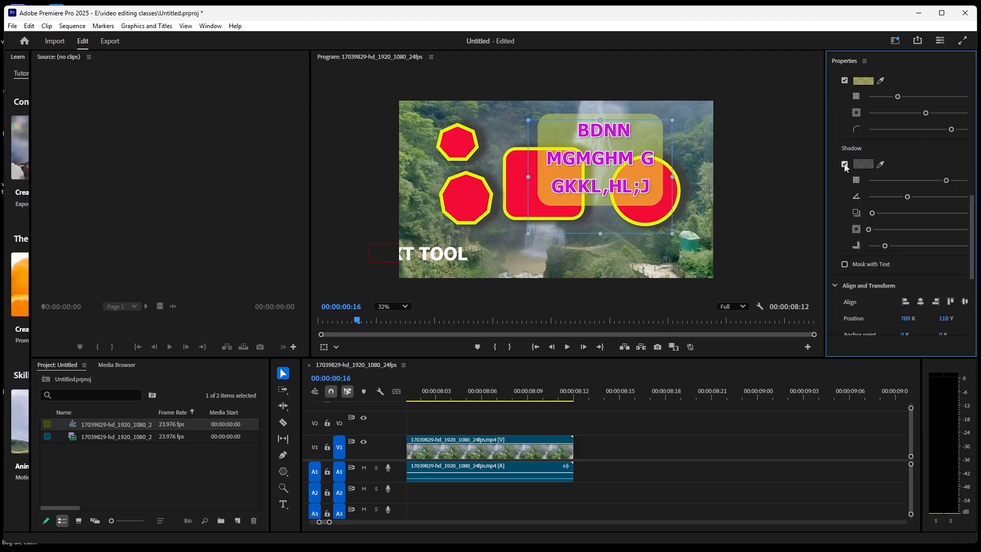
{"action": "left_click", "coordinate": [862, 164]}
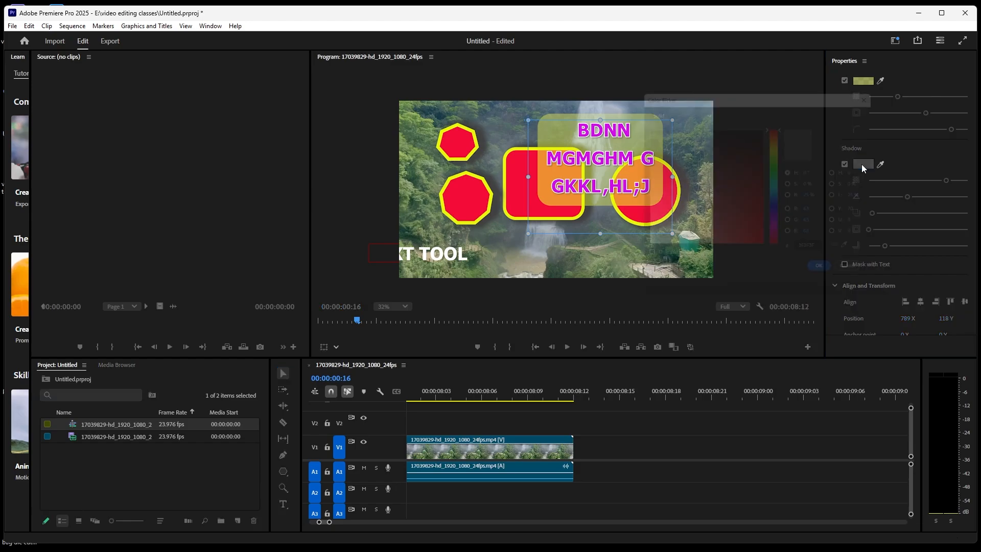
{"action": "left_click_drag", "start_coordinate": [760, 151], "coordinate": [763, 124]}
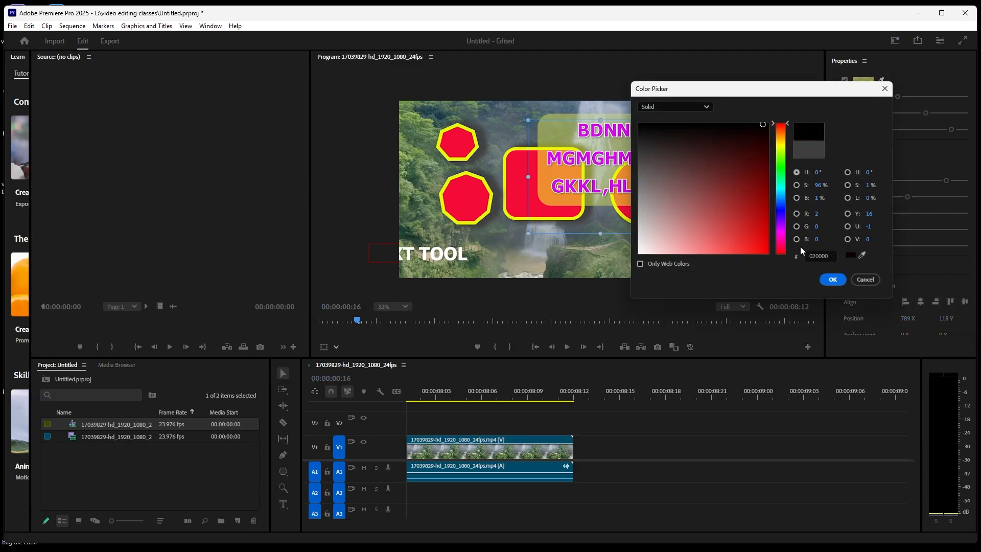
{"action": "left_click", "coordinate": [833, 280]}
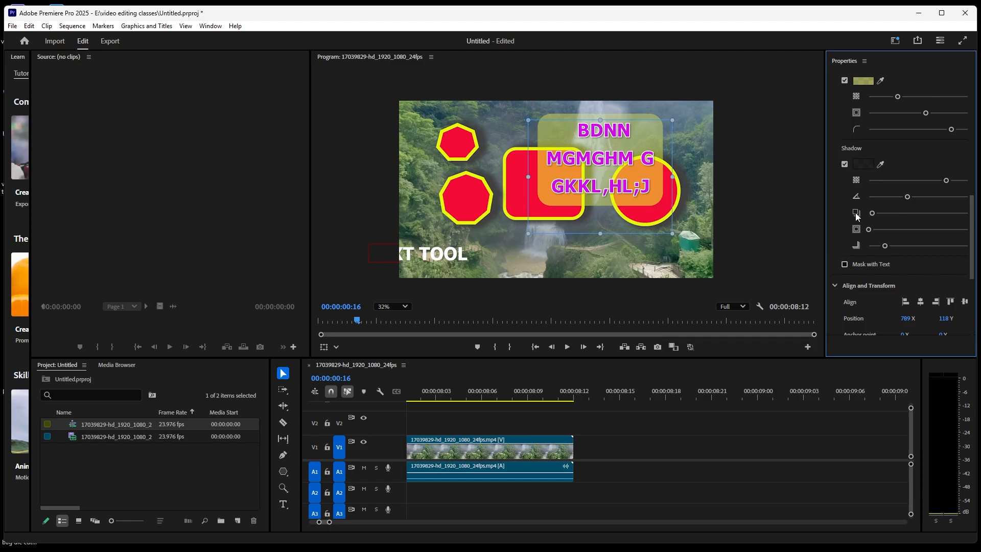
Step: Increase the text shadow's distance, adjust its angle so it falls below the lettering, slightly enlarge it and reduce its blur
{"action": "left_click_drag", "start_coordinate": [872, 213], "coordinate": [895, 216]}
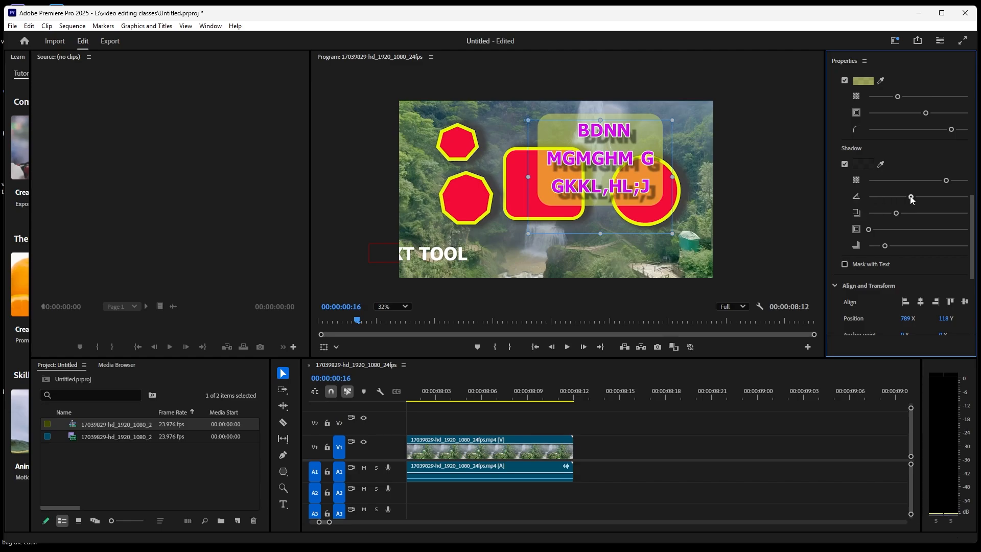
{"action": "mouse_move", "coordinate": [907, 197]}
{"action": "left_mouse_down"}
{"action": "mouse_move", "coordinate": [942, 203]}
{"action": "mouse_move", "coordinate": [918, 204]}
{"action": "left_mouse_up"}
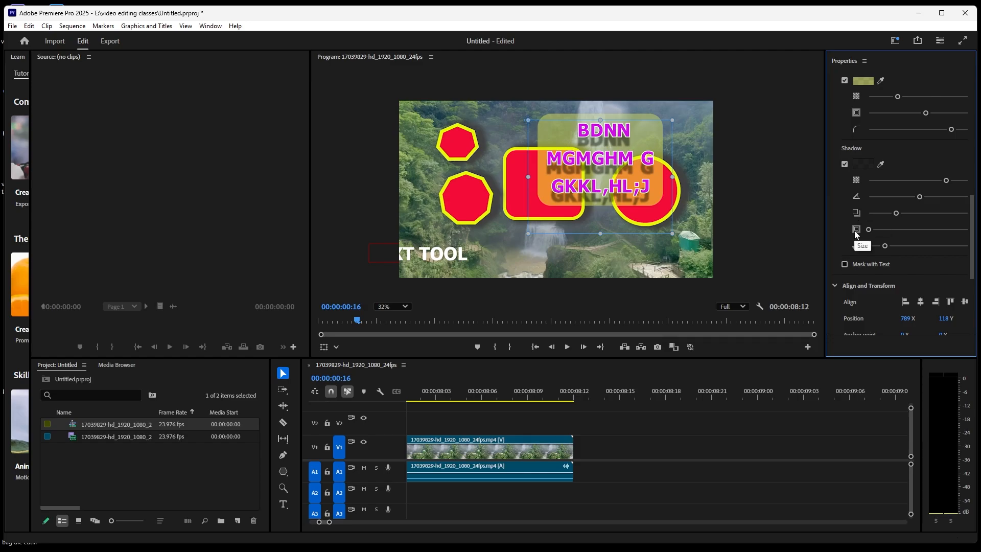
{"action": "mouse_move", "coordinate": [869, 229]}
{"action": "left_mouse_down"}
{"action": "mouse_move", "coordinate": [888, 230]}
{"action": "mouse_move", "coordinate": [871, 233]}
{"action": "left_mouse_up"}
{"action": "mouse_move", "coordinate": [884, 248]}
{"action": "left_mouse_down"}
{"action": "mouse_move", "coordinate": [937, 246]}
{"action": "mouse_move", "coordinate": [883, 243]}
{"action": "left_mouse_up"}
Step: Try Mask with Text on the paragraph text, including its Invert option, and turn Invert back off
{"action": "left_click", "coordinate": [844, 265]}
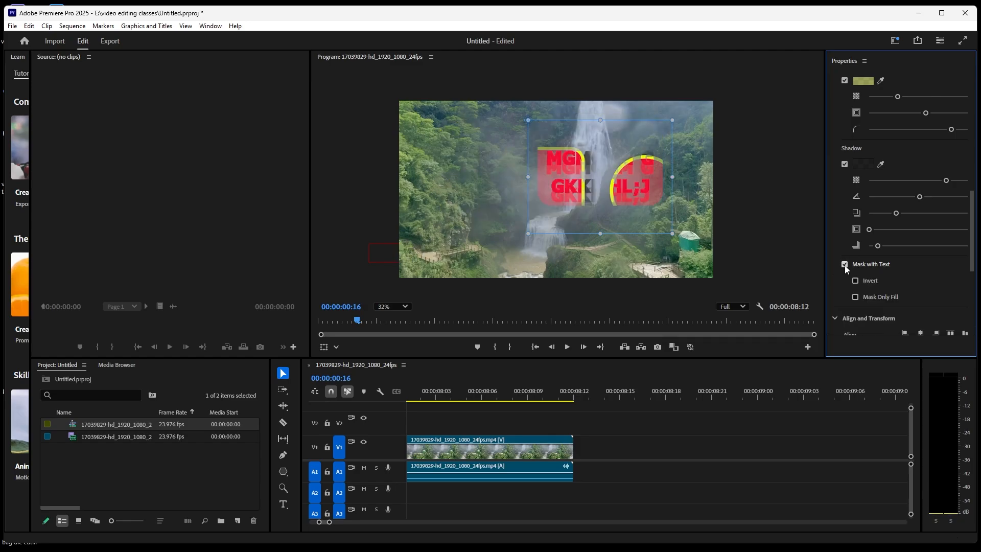
{"action": "left_click", "coordinate": [845, 265]}
{"action": "left_click", "coordinate": [846, 265]}
{"action": "left_click", "coordinate": [856, 281]}
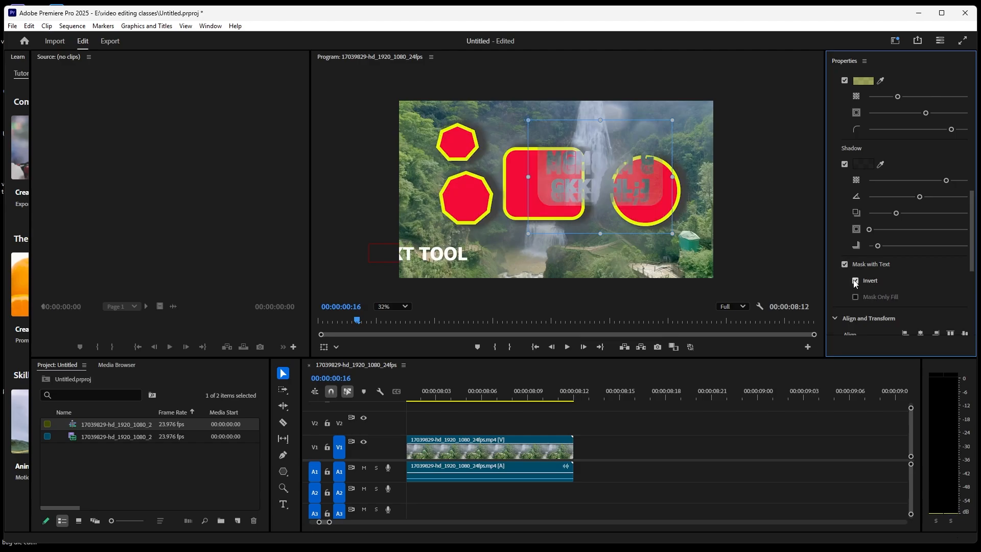
{"action": "scroll", "coordinate": [652, 169], "scroll_direction": "up", "scroll_amount": 6}
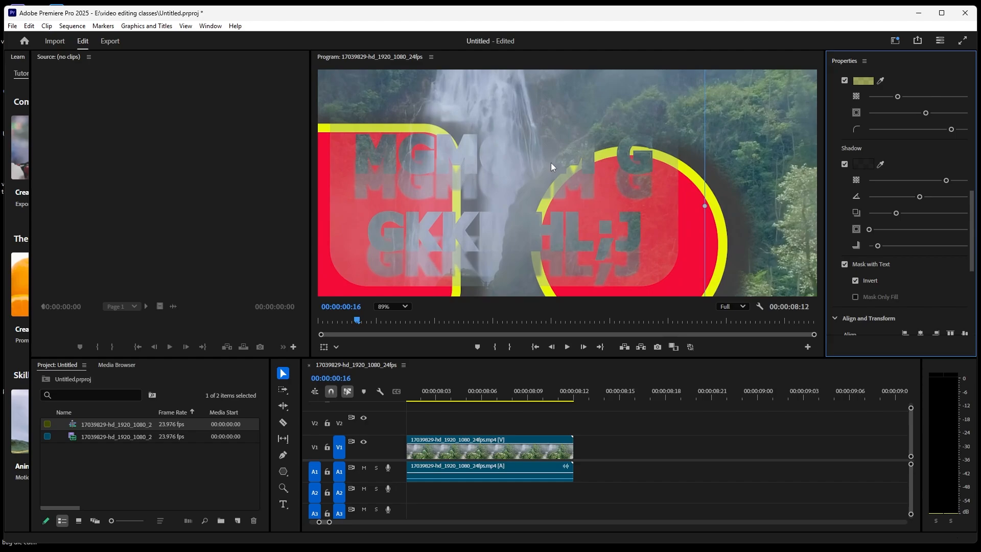
{"action": "scroll", "coordinate": [641, 138], "scroll_direction": "down", "scroll_amount": 3}
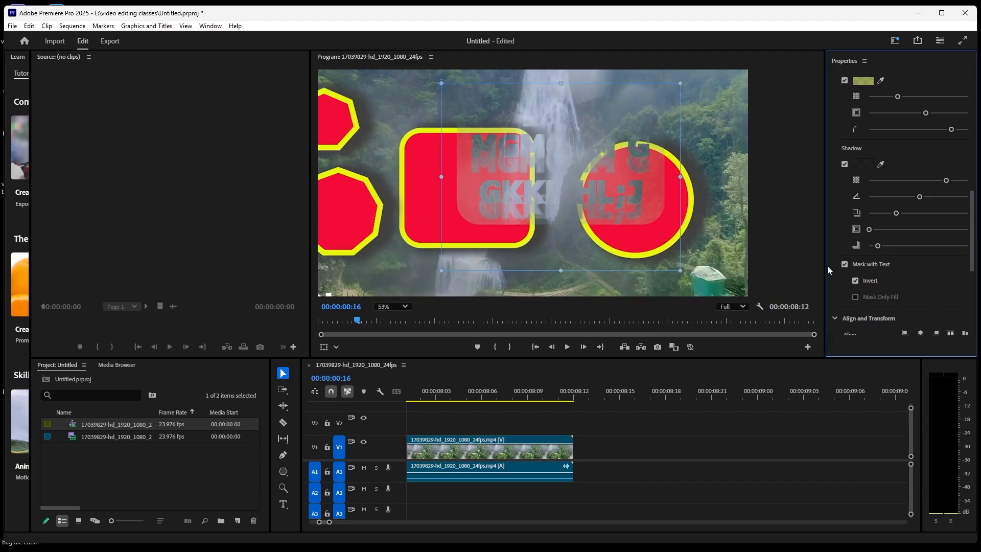
{"action": "left_click", "coordinate": [856, 282]}
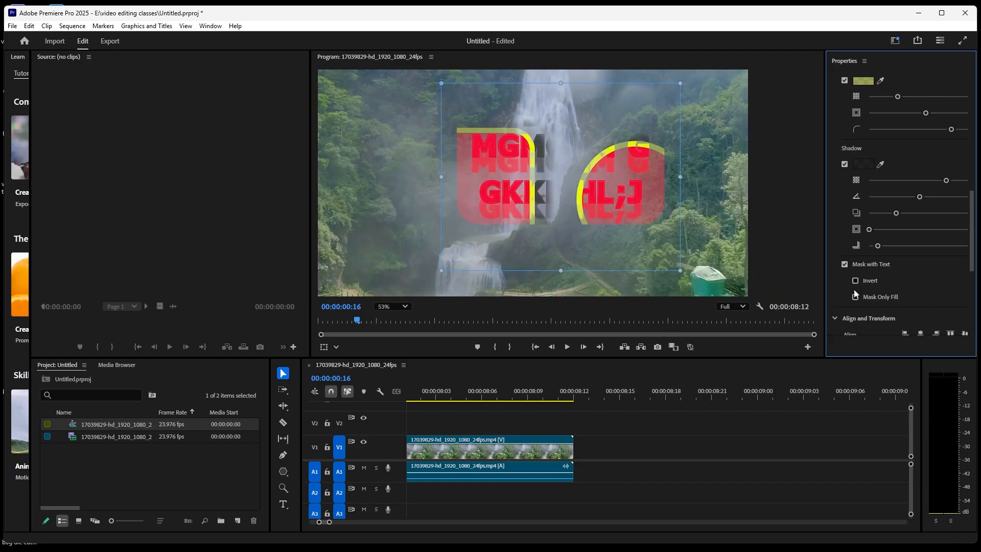
Step: Try the Mask Only Fill option on the paragraph text, and turn off Mask with Text
{"action": "left_click", "coordinate": [856, 297]}
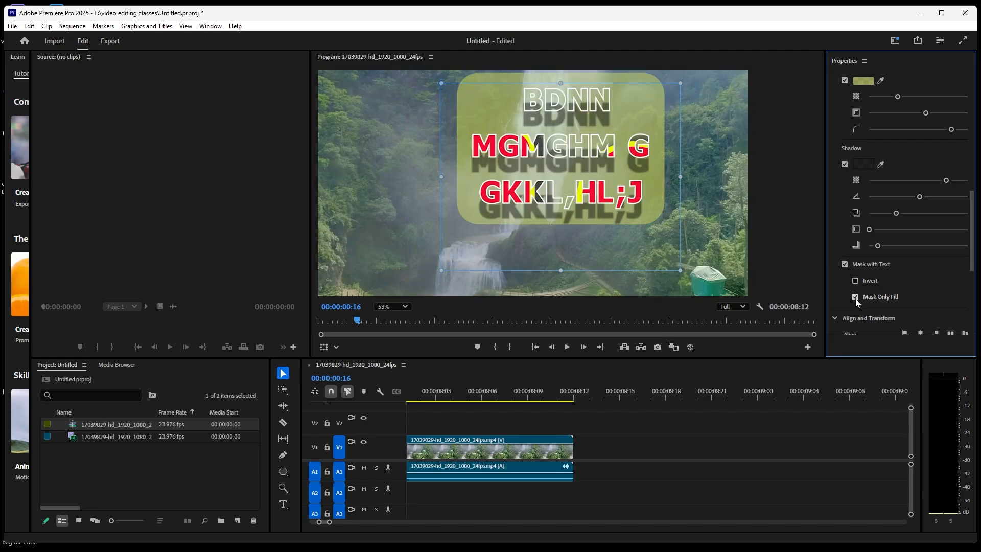
{"action": "left_click", "coordinate": [855, 298]}
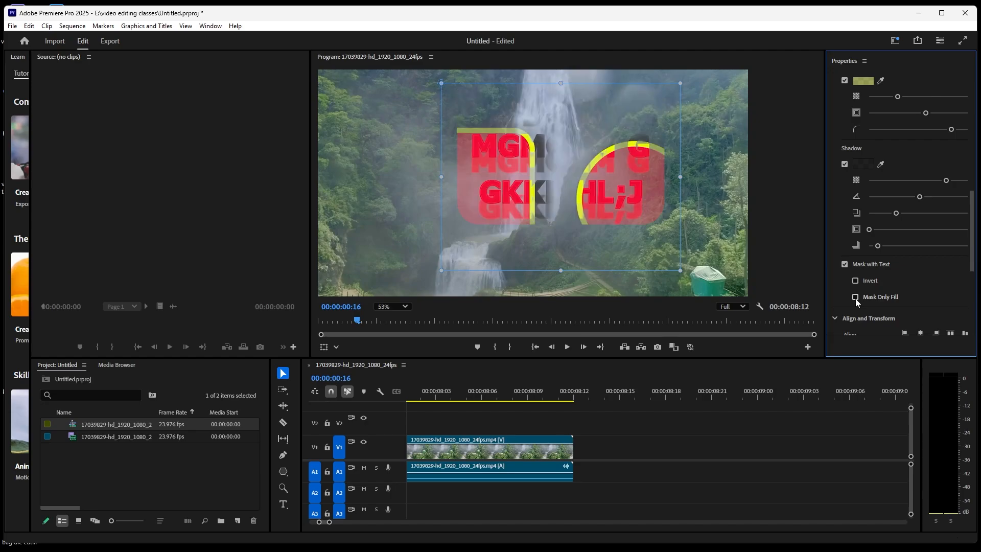
{"action": "left_click_drag", "start_coordinate": [972, 219], "coordinate": [966, 263]}
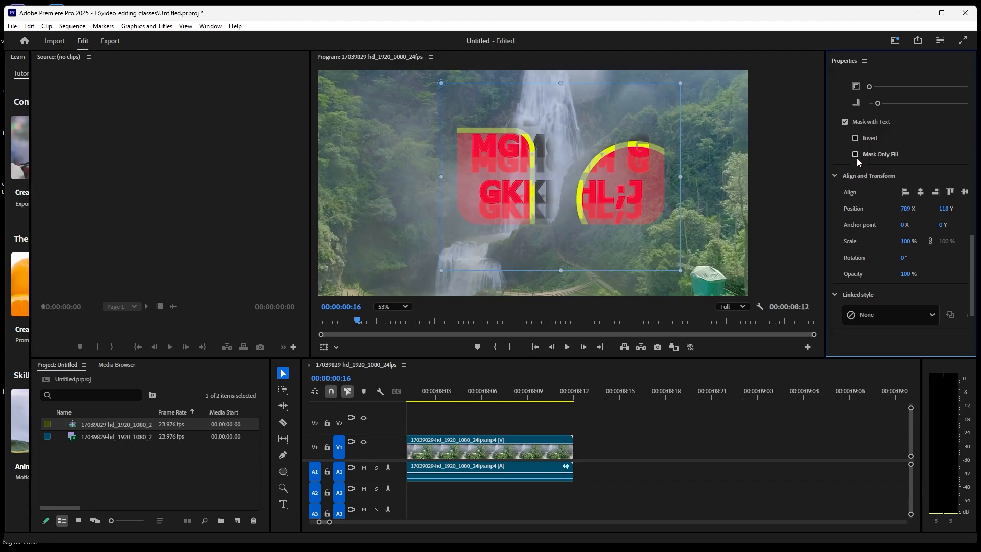
{"action": "left_click", "coordinate": [846, 122]}
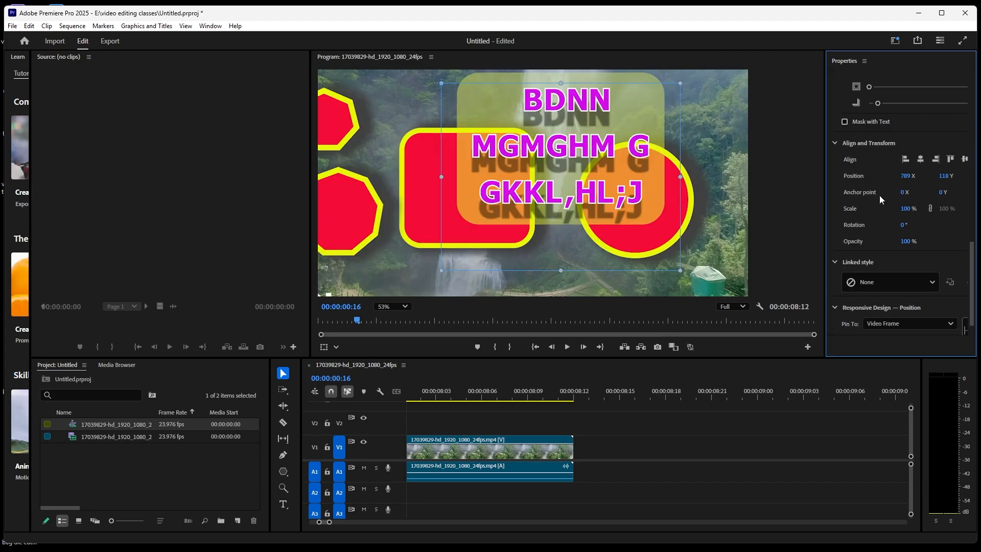
Step: Try left, right and top alignment for the paragraph text, and center it horizontally and vertically in the frame
{"action": "left_click", "coordinate": [905, 160]}
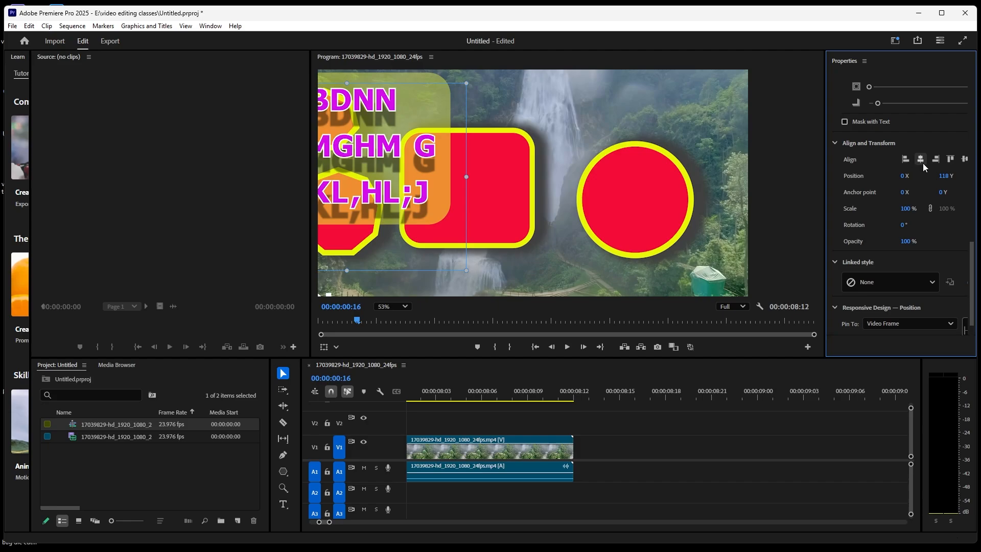
{"action": "left_click", "coordinate": [920, 159]}
{"action": "scroll", "coordinate": [642, 197], "scroll_direction": "down", "scroll_amount": 1}
{"action": "scroll", "coordinate": [642, 197], "scroll_direction": "down", "scroll_amount": 2}
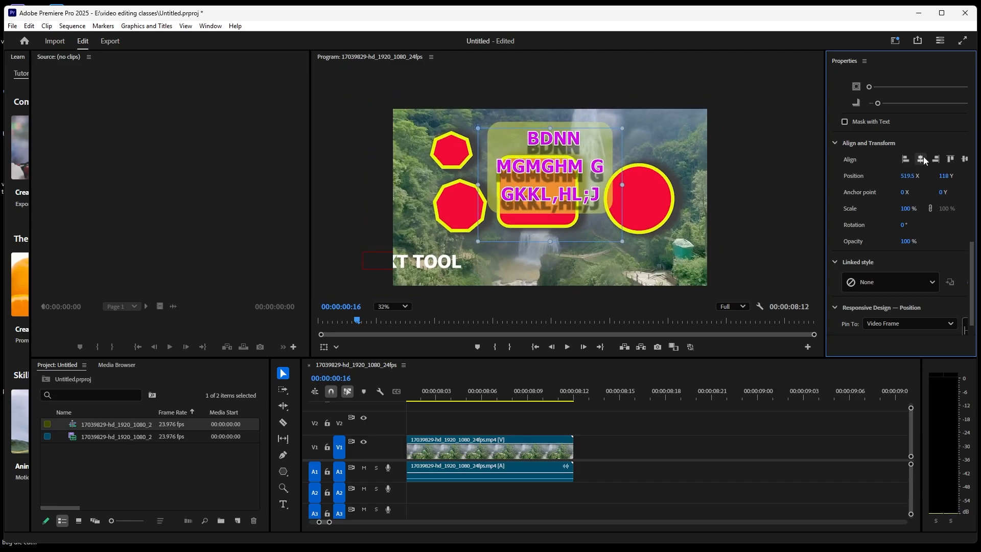
{"action": "left_click", "coordinate": [940, 160]}
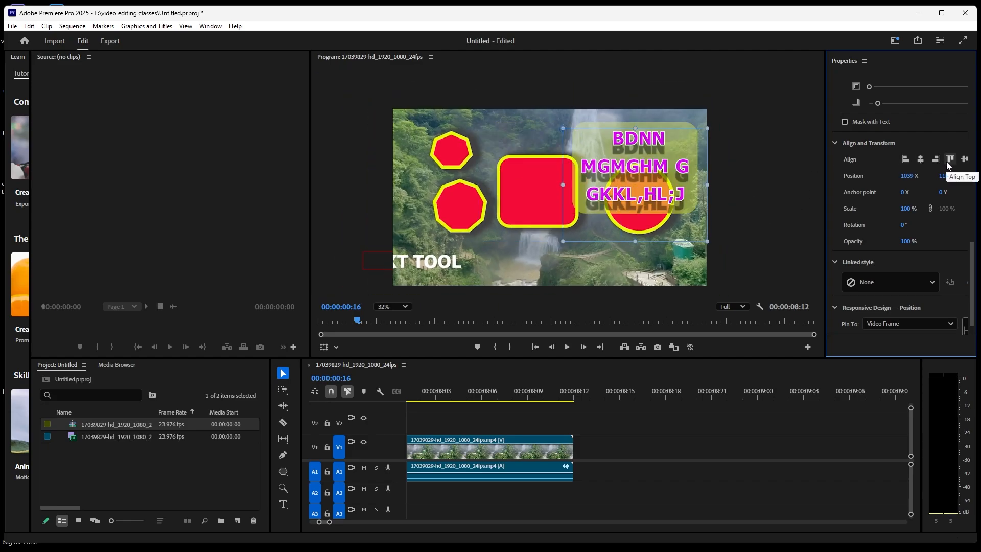
{"action": "left_click", "coordinate": [949, 160]}
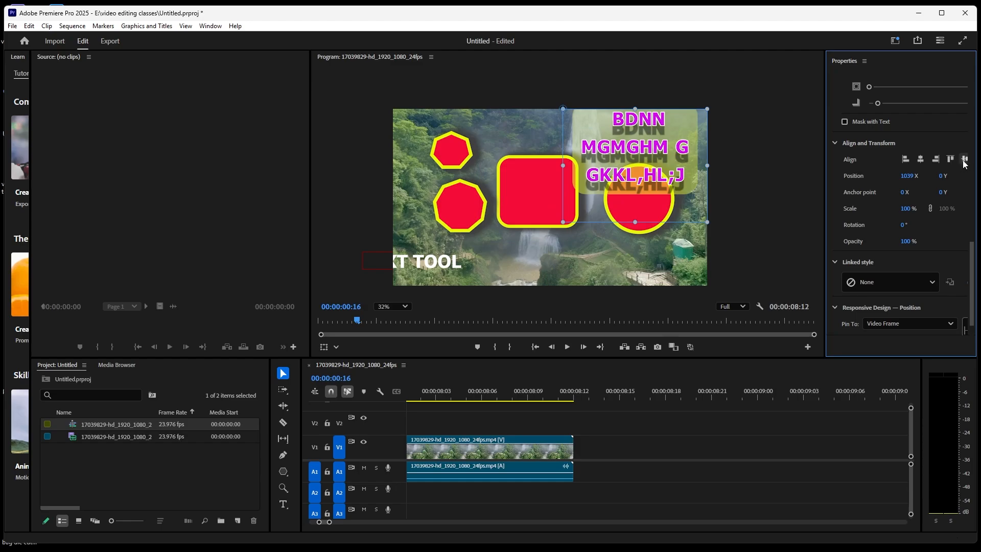
{"action": "left_click", "coordinate": [964, 159]}
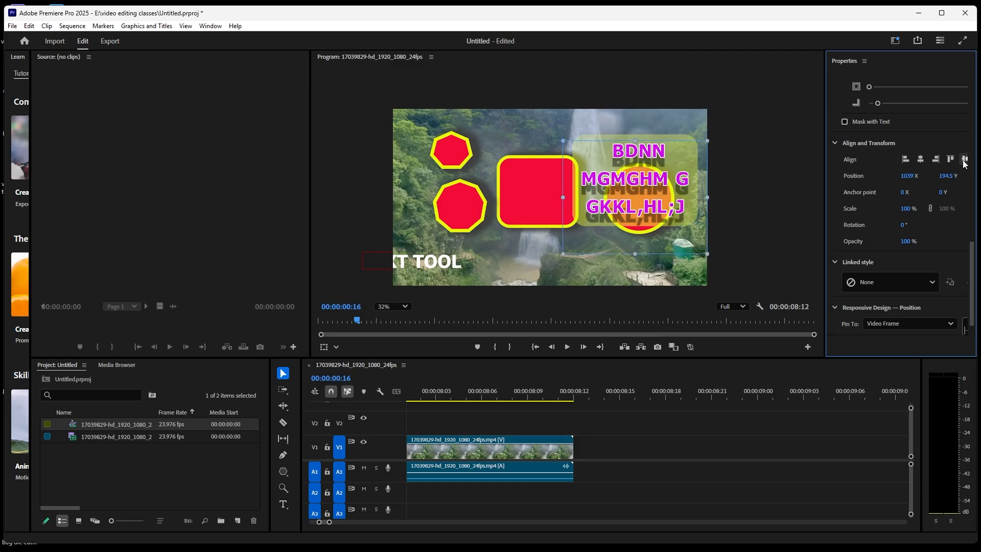
{"action": "left_click", "coordinate": [920, 159]}
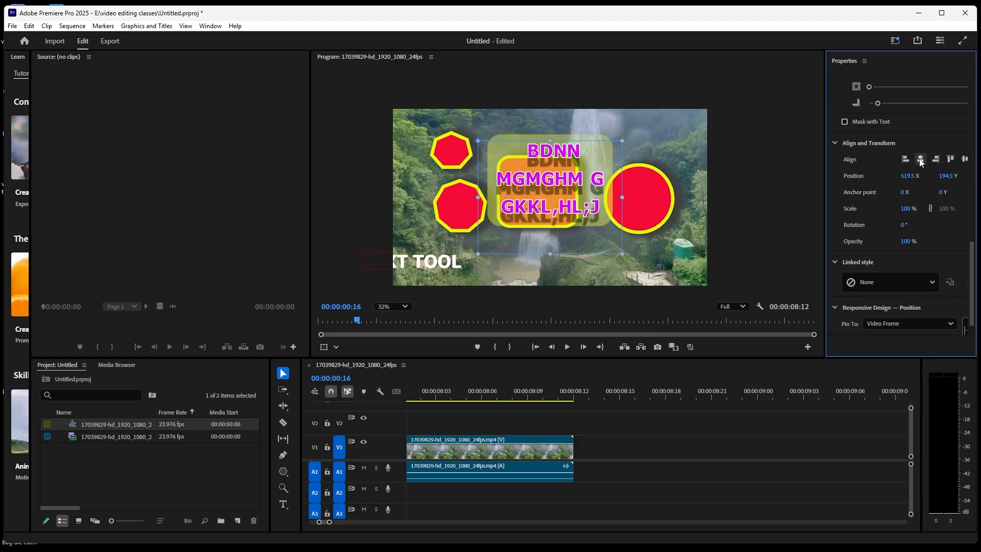
Step: Set the paragraph text's position to 517, 208, anchor point to 10, -16, scale to 121% and rotation to 0°
{"action": "left_click_drag", "start_coordinate": [911, 177], "coordinate": [914, 209]}
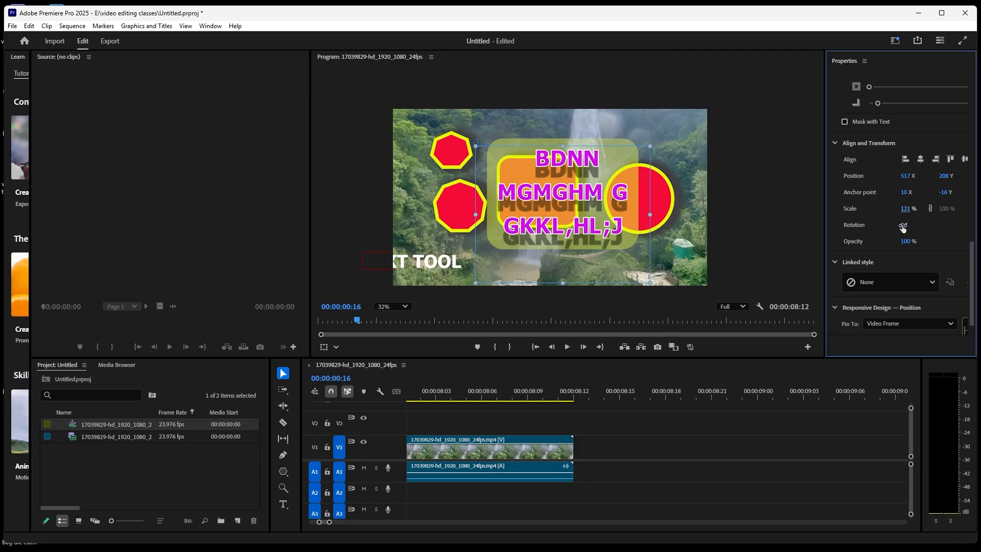
{"action": "mouse_move", "coordinate": [903, 225]}
{"action": "left_mouse_down"}
{"action": "mouse_move", "coordinate": [913, 227]}
{"action": "mouse_move", "coordinate": [905, 225]}
{"action": "left_mouse_up"}
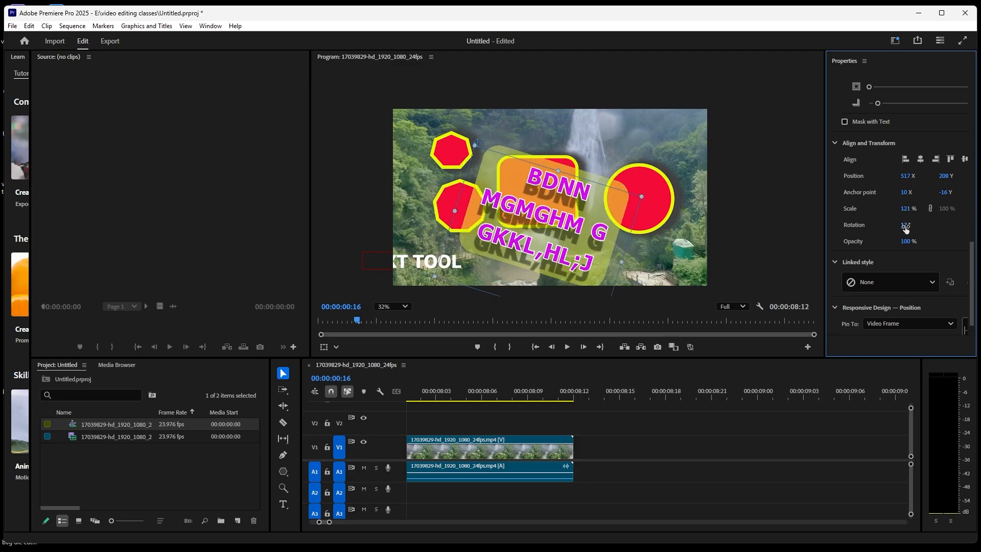
{"action": "left_click", "coordinate": [906, 225]}
{"action": "type", "text": "0"}
{"action": "key", "text": "Return"}
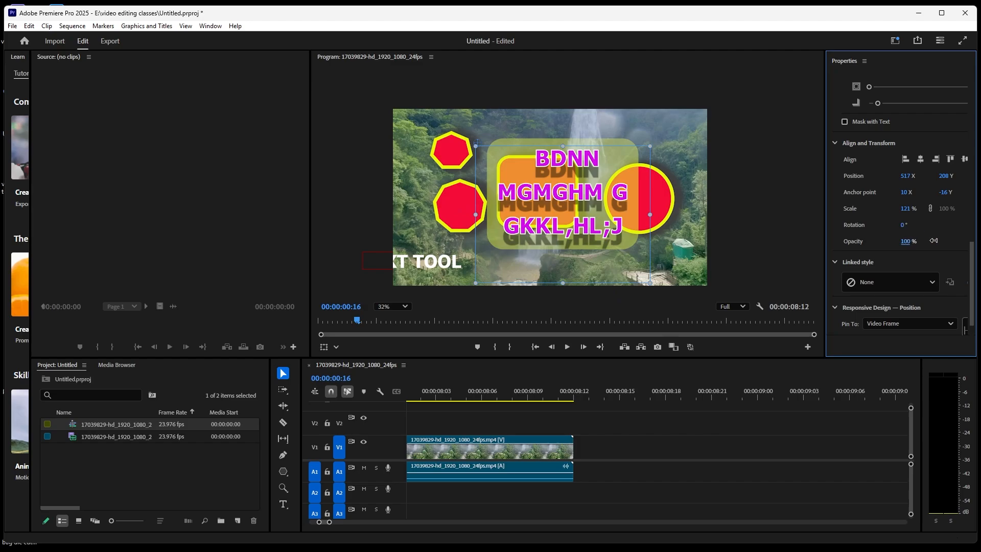
Step: Check the available linked styles for the paragraph text and set its opacity to 98%
{"action": "mouse_move", "coordinate": [934, 240]}
{"action": "left_mouse_down"}
{"action": "mouse_move", "coordinate": [902, 240]}
{"action": "mouse_move", "coordinate": [946, 235]}
{"action": "left_mouse_up"}
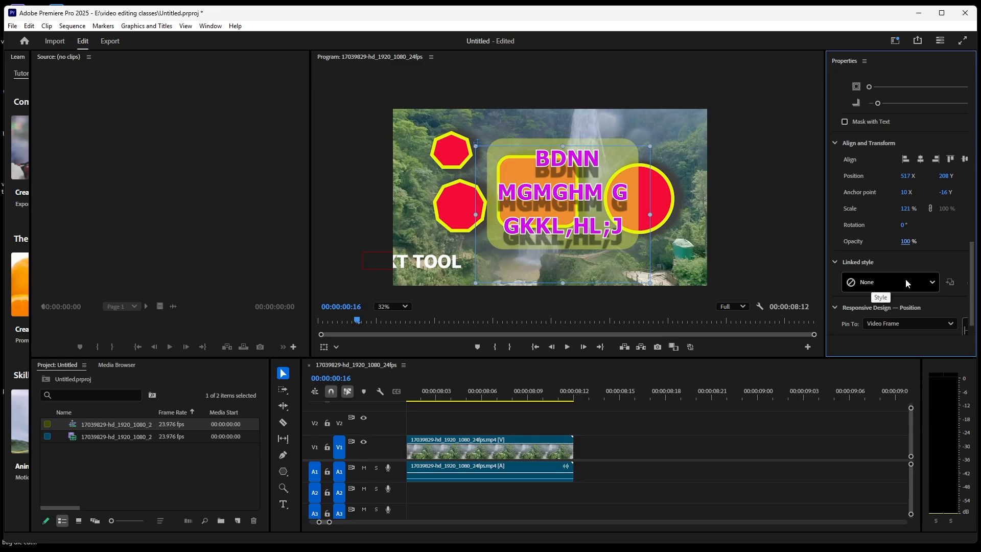
{"action": "left_click", "coordinate": [930, 282]}
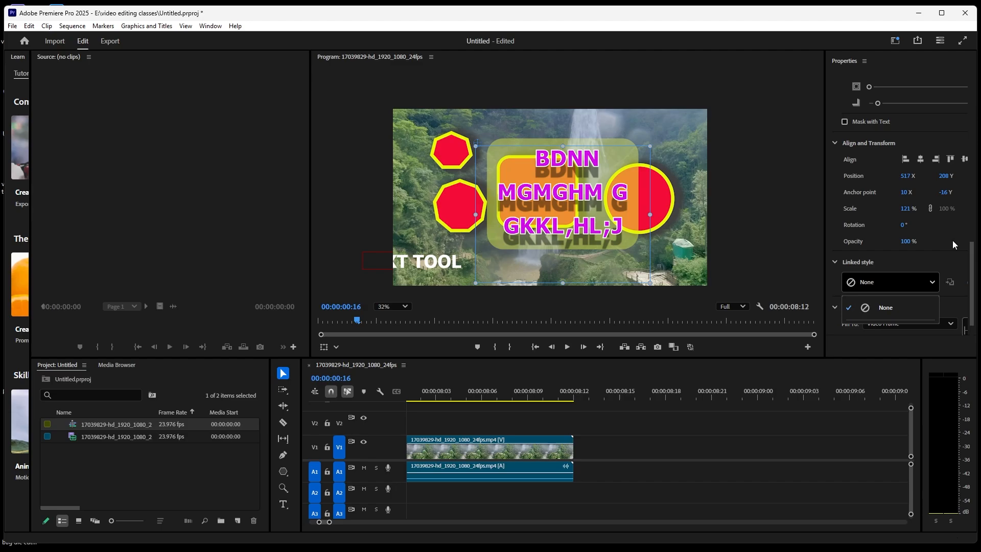
{"action": "left_click", "coordinate": [970, 250]}
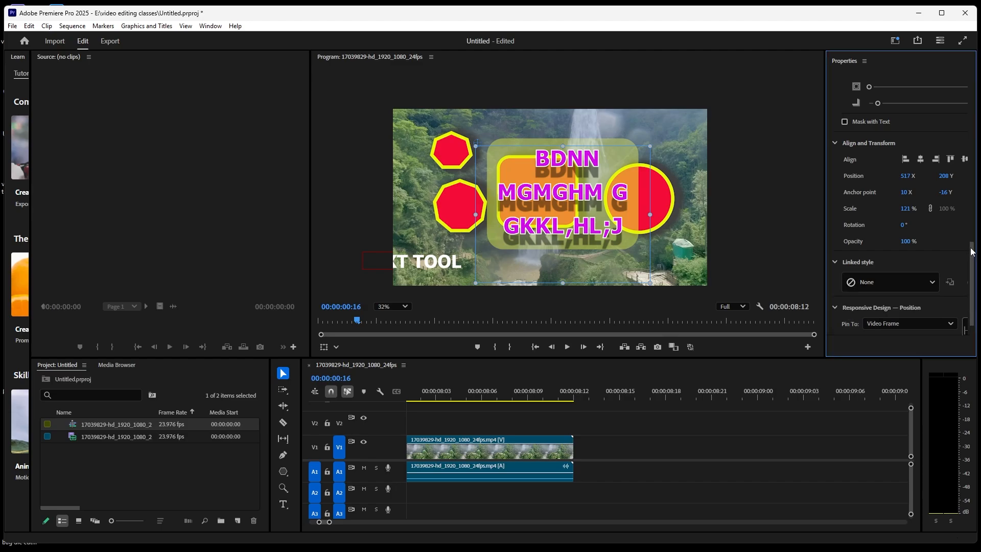
{"action": "left_click", "coordinate": [835, 308]}
{"action": "left_click_drag", "start_coordinate": [909, 242], "coordinate": [907, 243]}
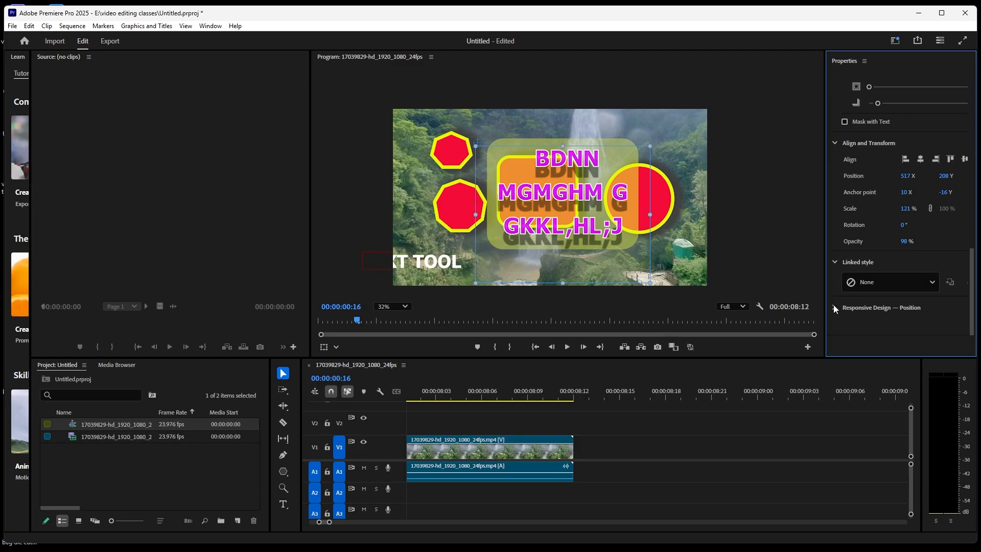
Step: Try pinning the paragraph text to the text tool layer and Shape 03, and pin it to Shape 04
{"action": "left_click", "coordinate": [834, 307]}
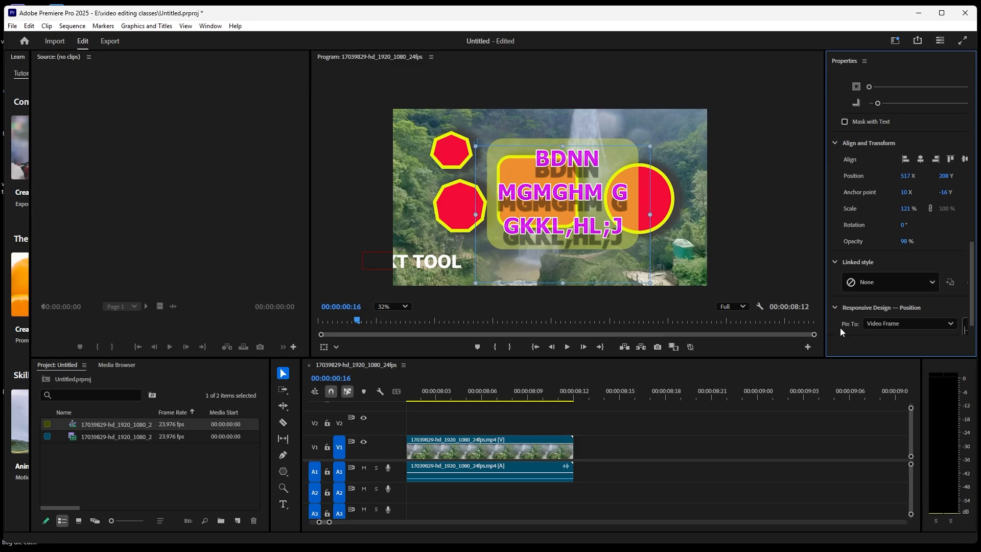
{"action": "left_click", "coordinate": [950, 324]}
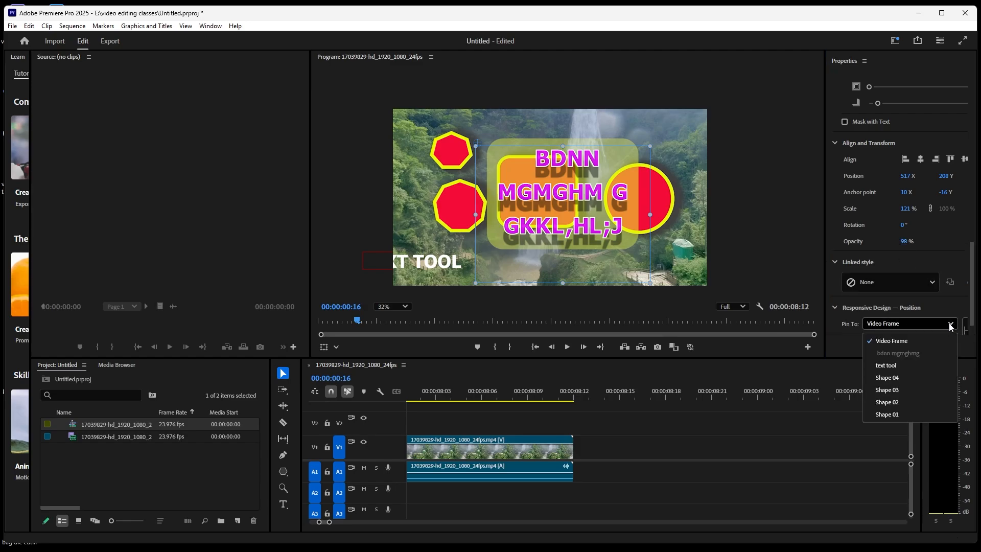
{"action": "left_click", "coordinate": [897, 364]}
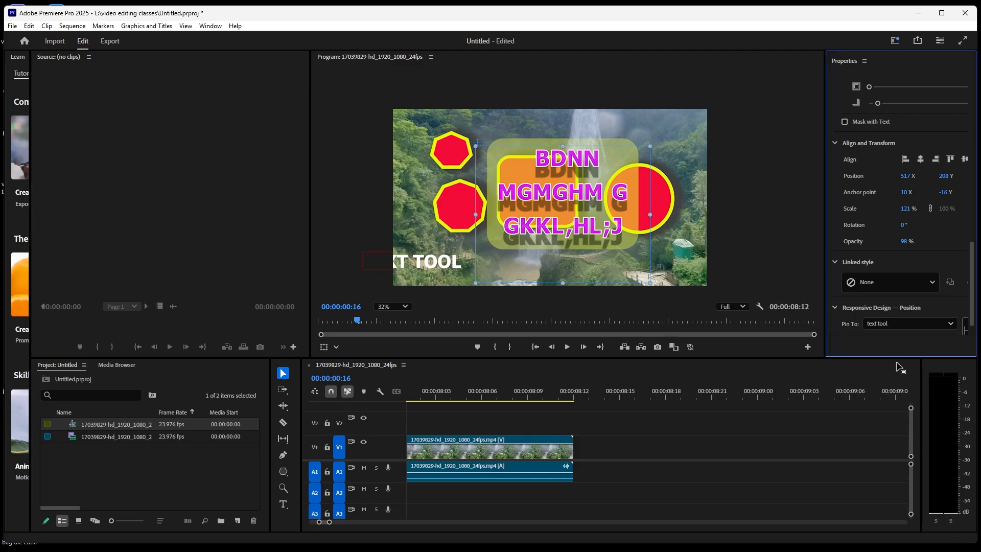
{"action": "left_click", "coordinate": [907, 326]}
{"action": "left_click", "coordinate": [888, 390]}
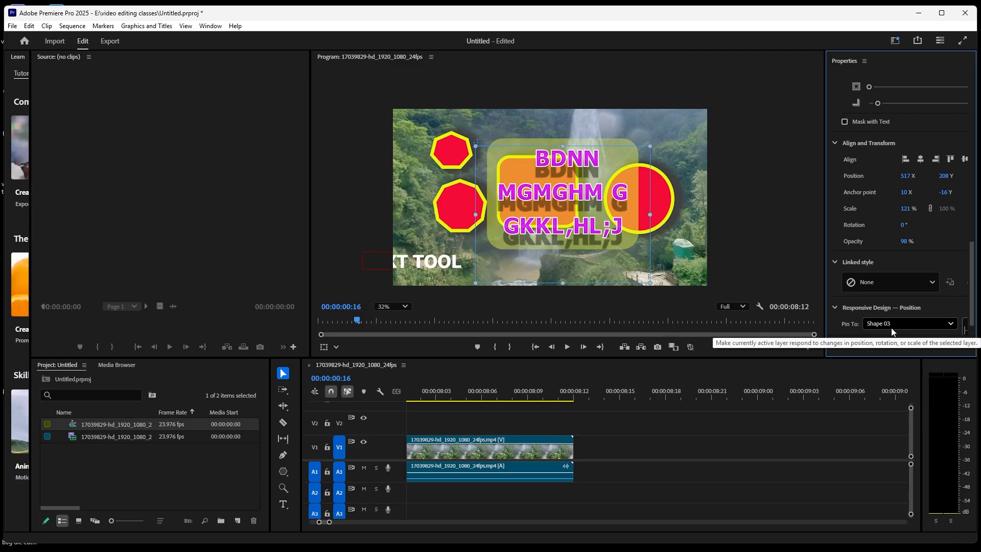
{"action": "left_click", "coordinate": [947, 325]}
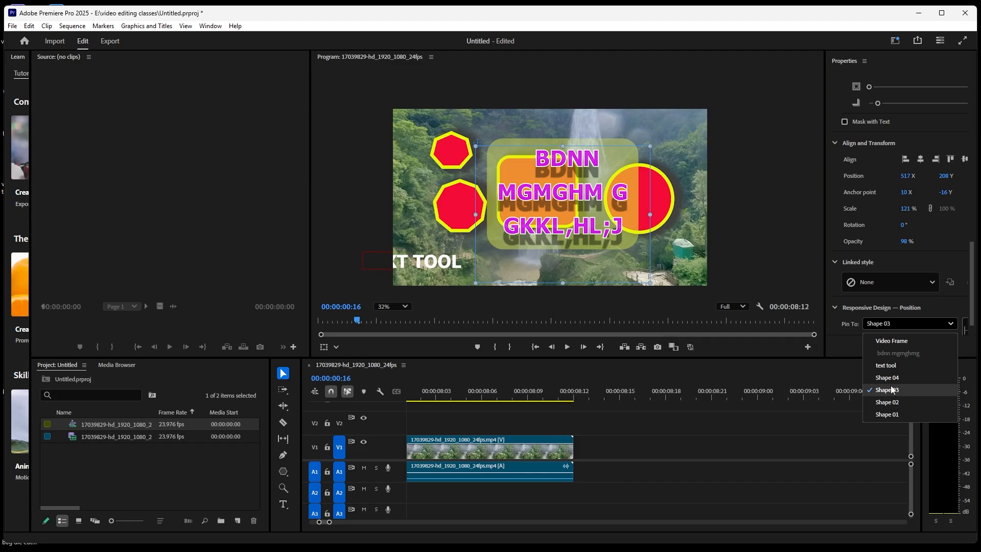
{"action": "left_click", "coordinate": [893, 378]}
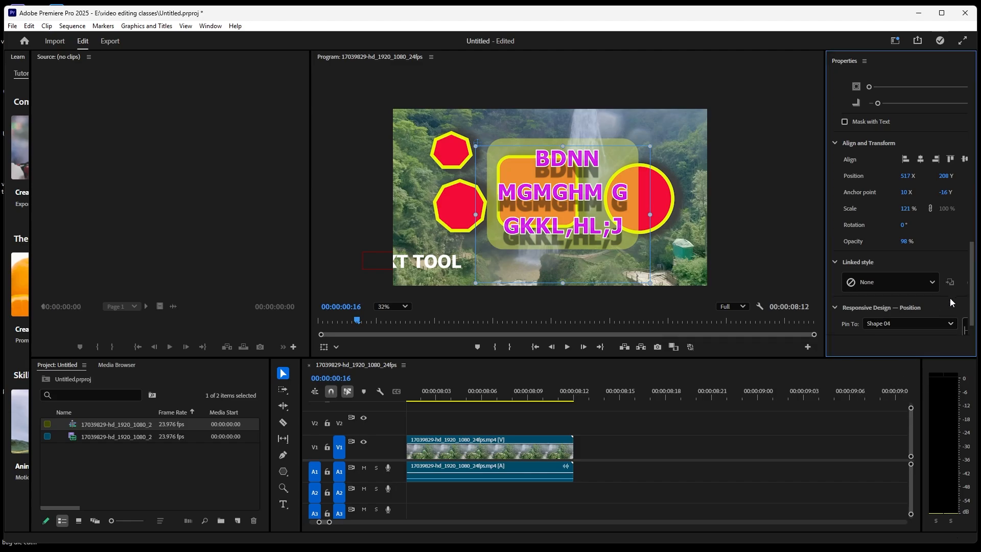
Step: Maximize the Properties panel to examine the paragraph text's shadow, transform and pinning settings, and restore the panel's size
{"action": "scroll", "coordinate": [974, 312], "scroll_direction": "down", "scroll_amount": 1}
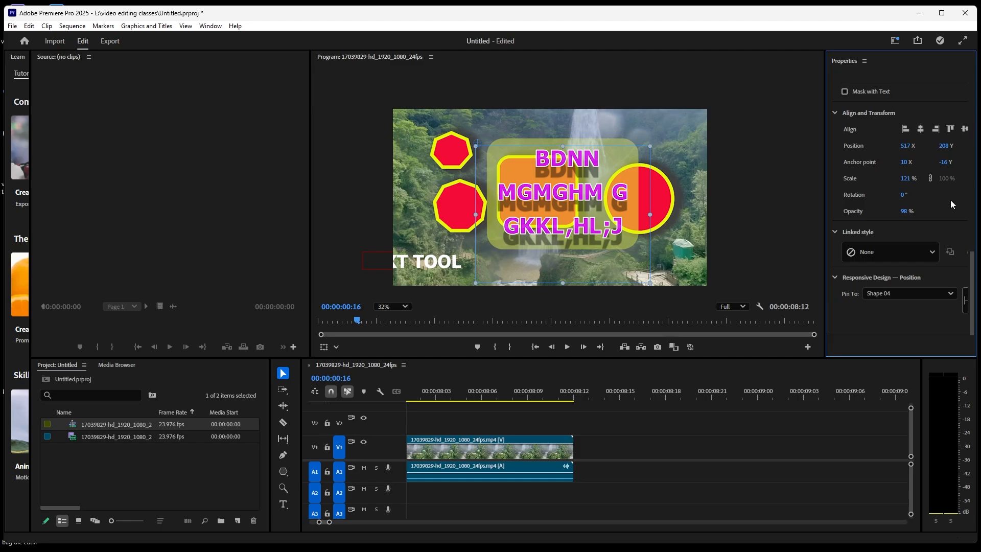
{"action": "key", "text": "grave"}
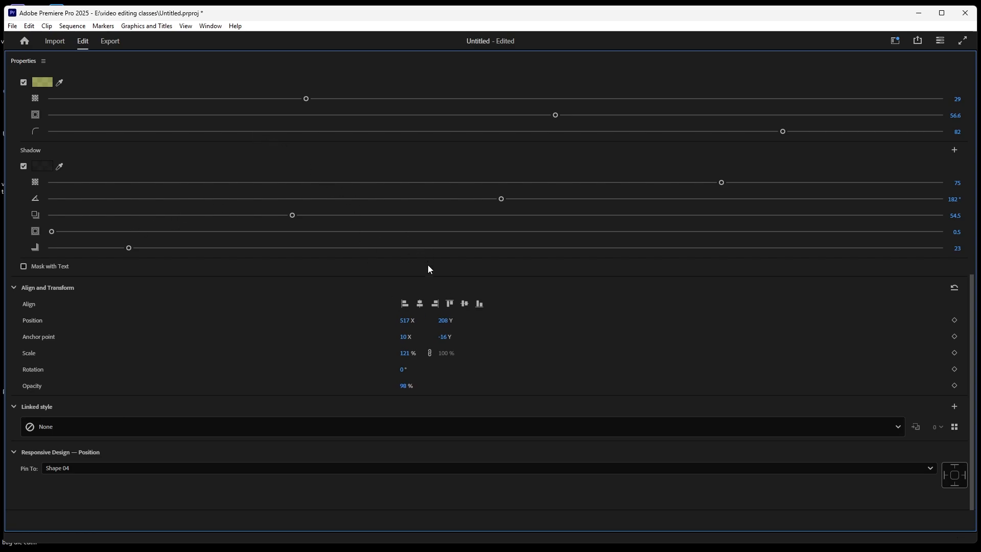
{"action": "key", "text": "grave"}
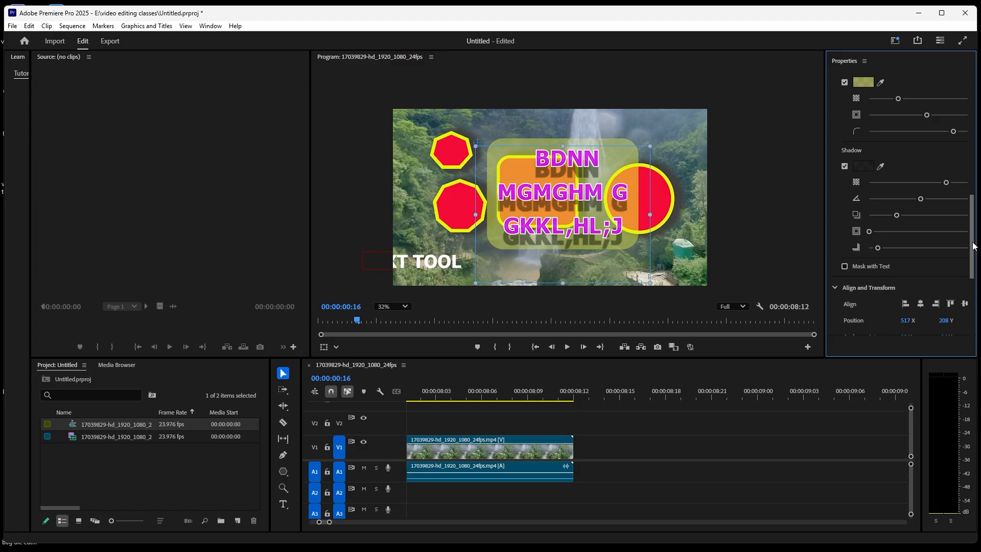
{"action": "scroll", "coordinate": [962, 313], "scroll_direction": "down", "scroll_amount": 5}
{"action": "scroll", "coordinate": [962, 316], "scroll_direction": "up", "scroll_amount": 6}
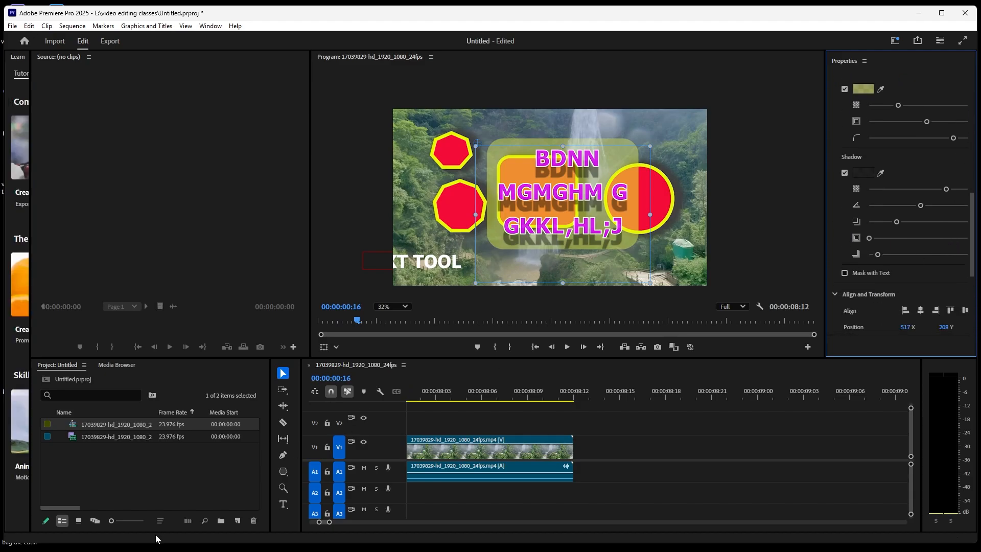
Step: Add the vertical text "dhdhfhf" over the upper right part of the frame with the Vertical Type Tool
{"action": "left_click", "coordinate": [284, 505]}
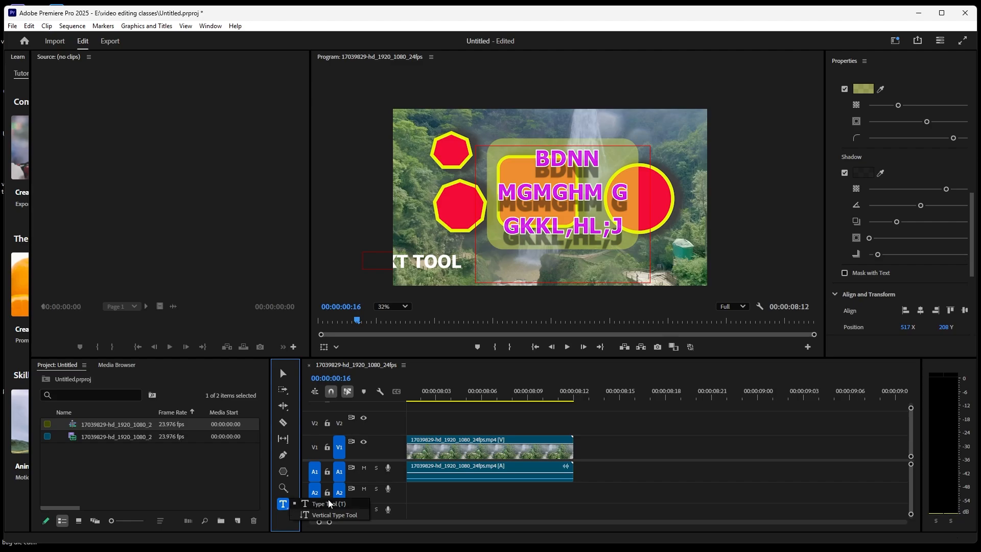
{"action": "left_click", "coordinate": [346, 516]}
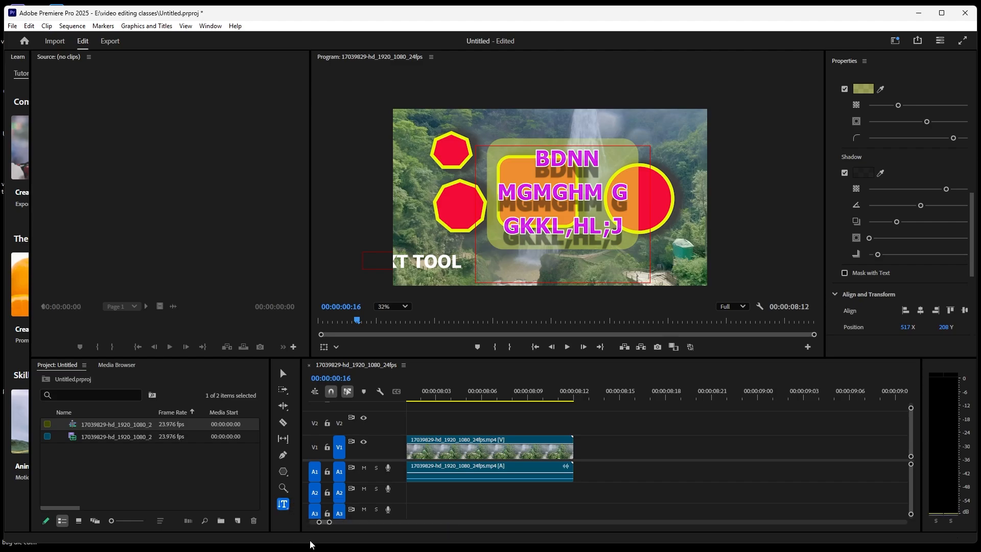
{"action": "left_click", "coordinate": [635, 138]}
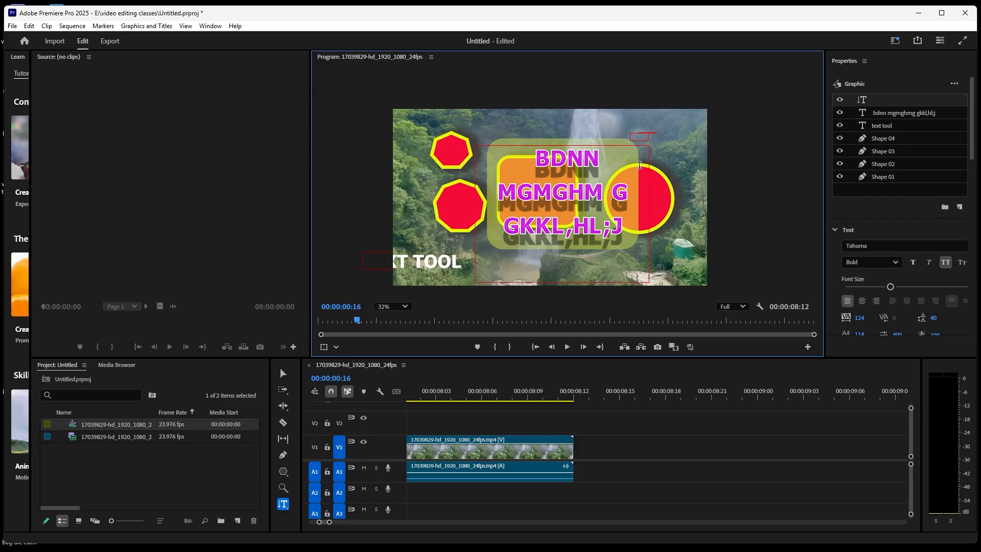
{"action": "type", "text": "dhdhfhf"}
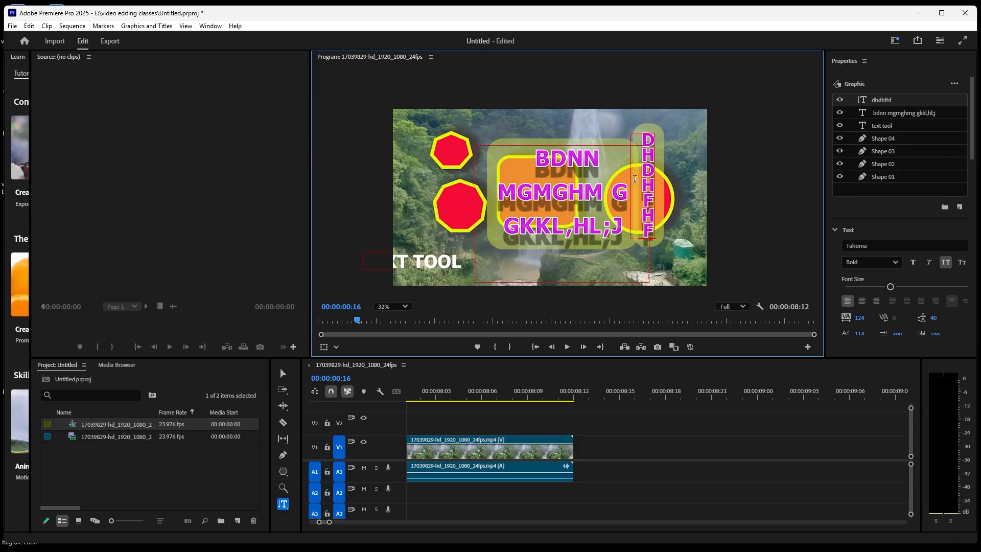
{"action": "key", "text": "Escape"}
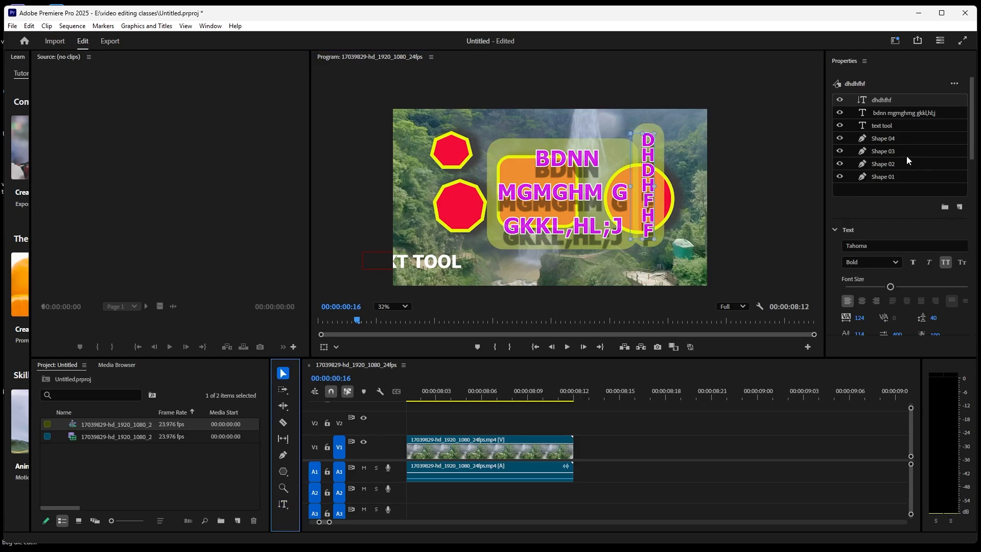
Step: Try center, right and left alignment for the vertical text, and place it at about 1602, 149 near the frame's right edge
{"action": "left_click_drag", "start_coordinate": [969, 150], "coordinate": [966, 206]}
{"action": "scroll", "coordinate": [964, 207], "scroll_direction": "down", "scroll_amount": 2}
{"action": "scroll", "coordinate": [962, 211], "scroll_direction": "down", "scroll_amount": 4}
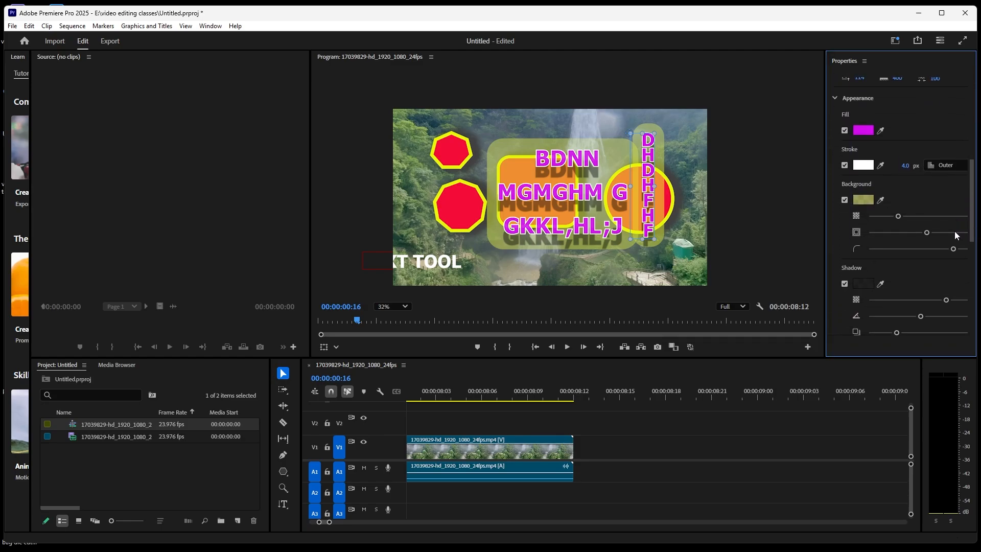
{"action": "scroll", "coordinate": [945, 271], "scroll_direction": "down", "scroll_amount": 8}
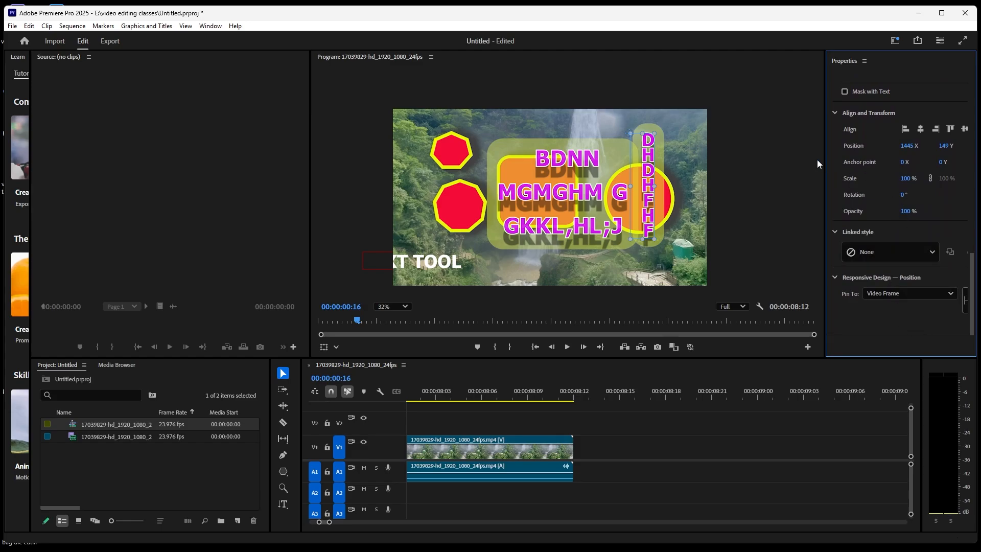
{"action": "scroll", "coordinate": [938, 177], "scroll_direction": "up", "scroll_amount": 2}
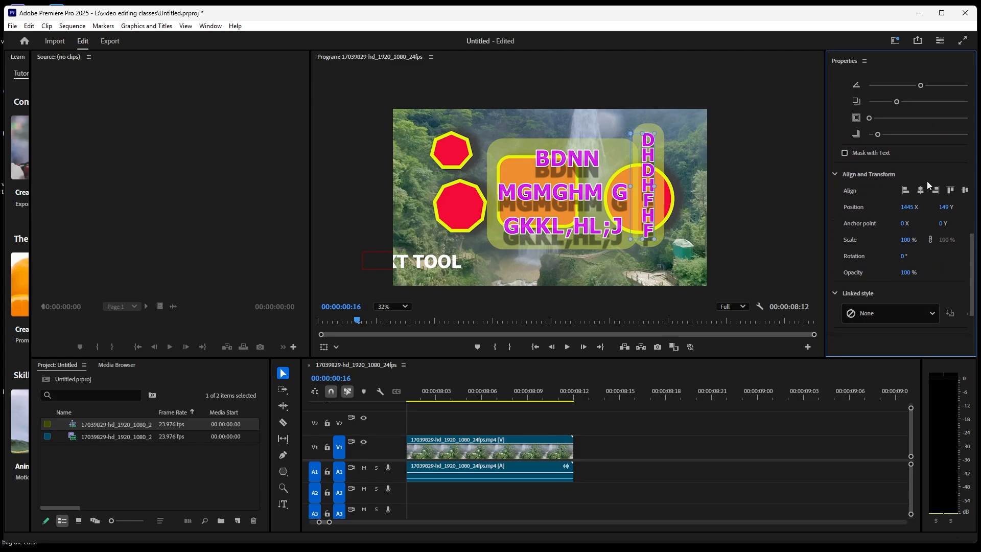
{"action": "left_click", "coordinate": [921, 190]}
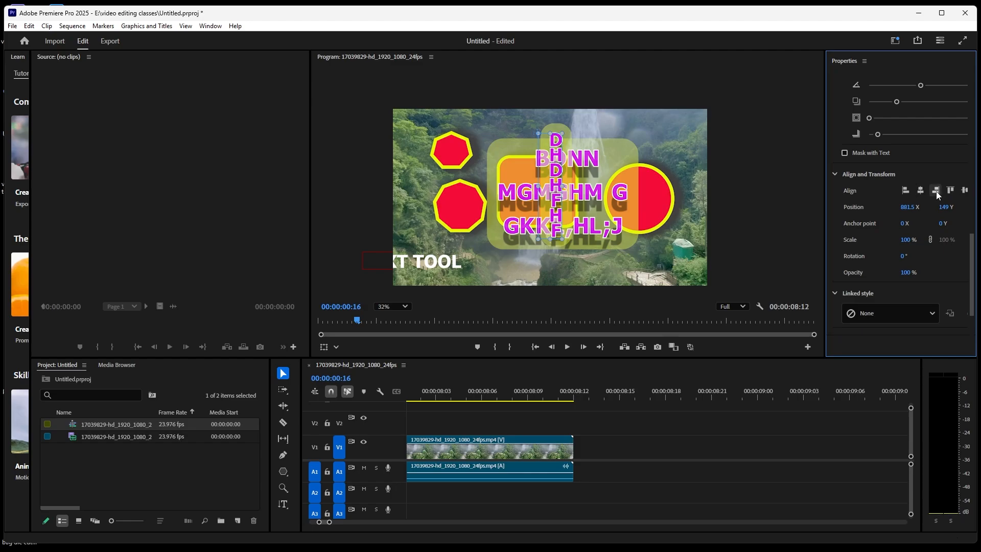
{"action": "left_click", "coordinate": [936, 191]}
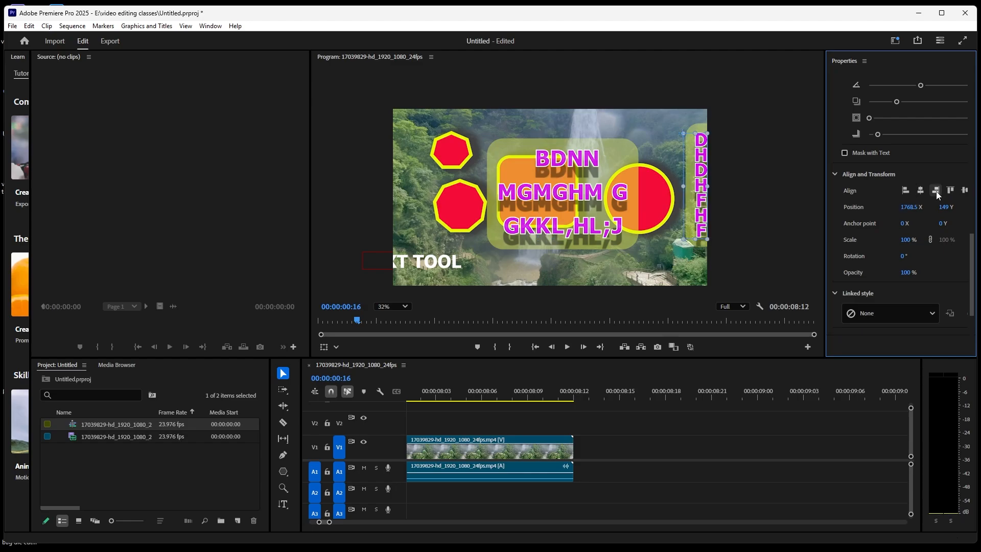
{"action": "left_click", "coordinate": [906, 194]}
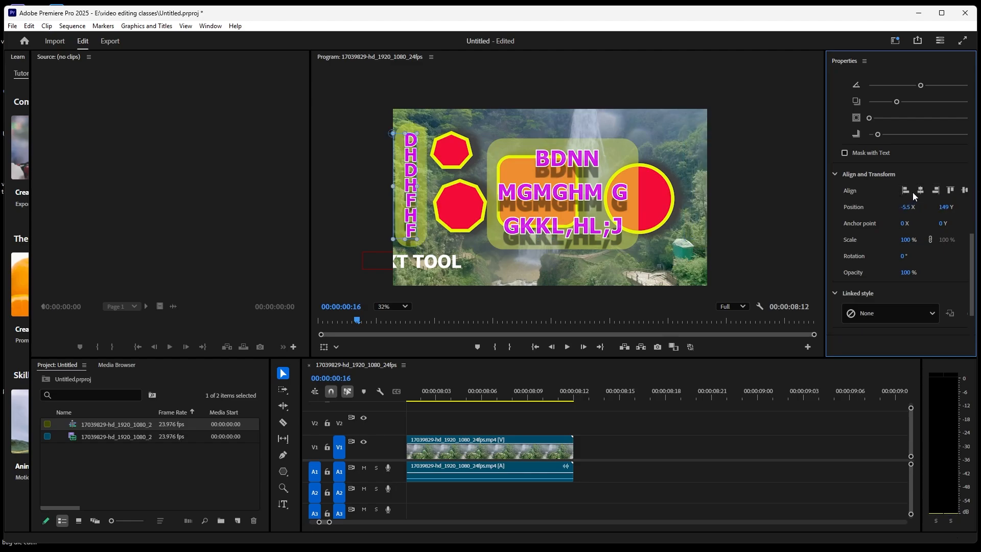
{"action": "left_click", "coordinate": [920, 191]}
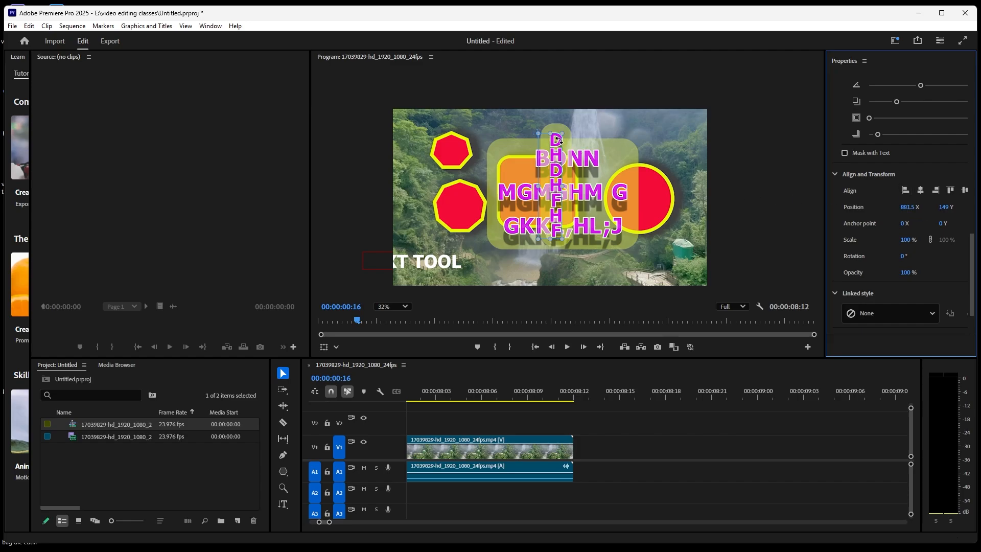
{"action": "left_click_drag", "start_coordinate": [558, 153], "coordinate": [674, 156]}
Step: Change the vertical text's fill color to solid red
{"action": "scroll", "coordinate": [935, 149], "scroll_direction": "up", "scroll_amount": 5}
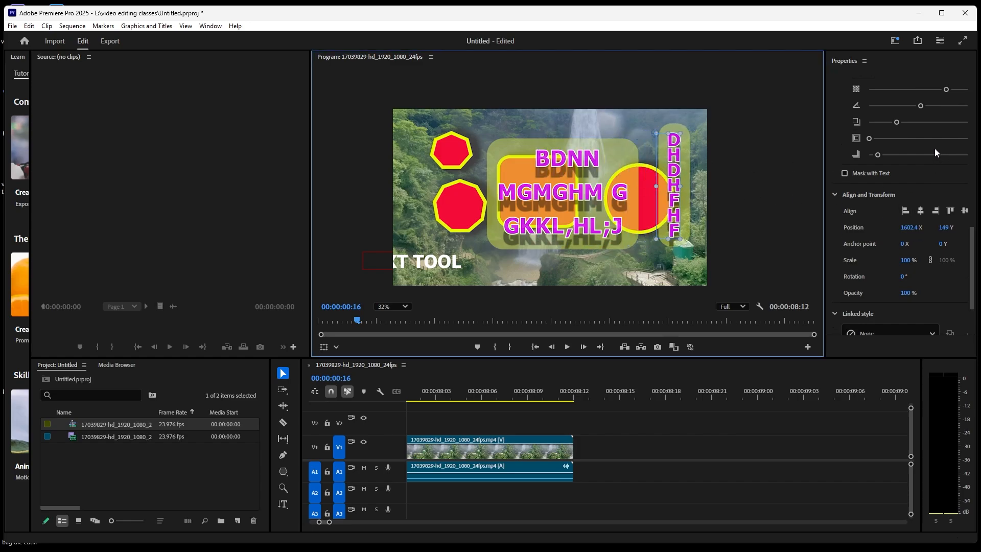
{"action": "scroll", "coordinate": [924, 148], "scroll_direction": "up", "scroll_amount": 1}
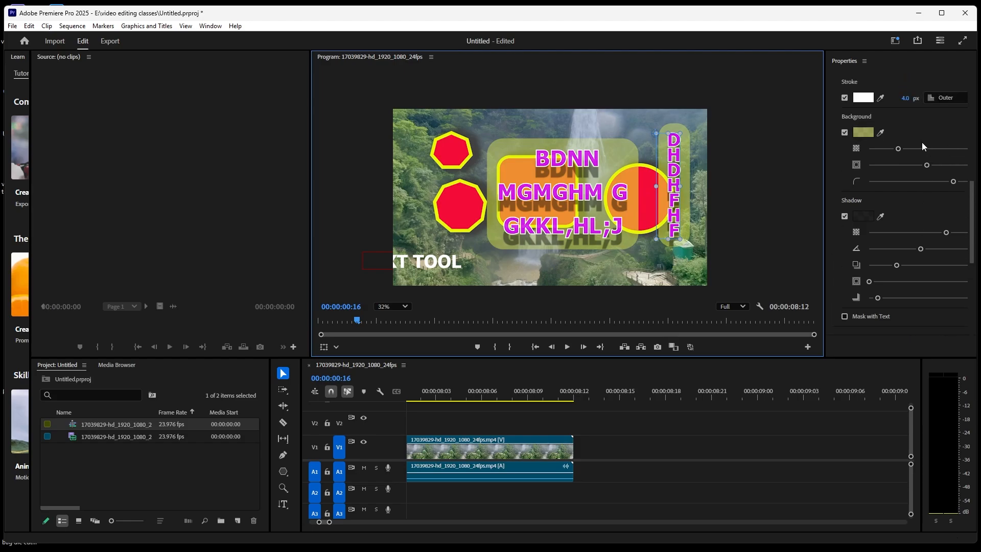
{"action": "scroll", "coordinate": [870, 105], "scroll_direction": "up", "scroll_amount": 2}
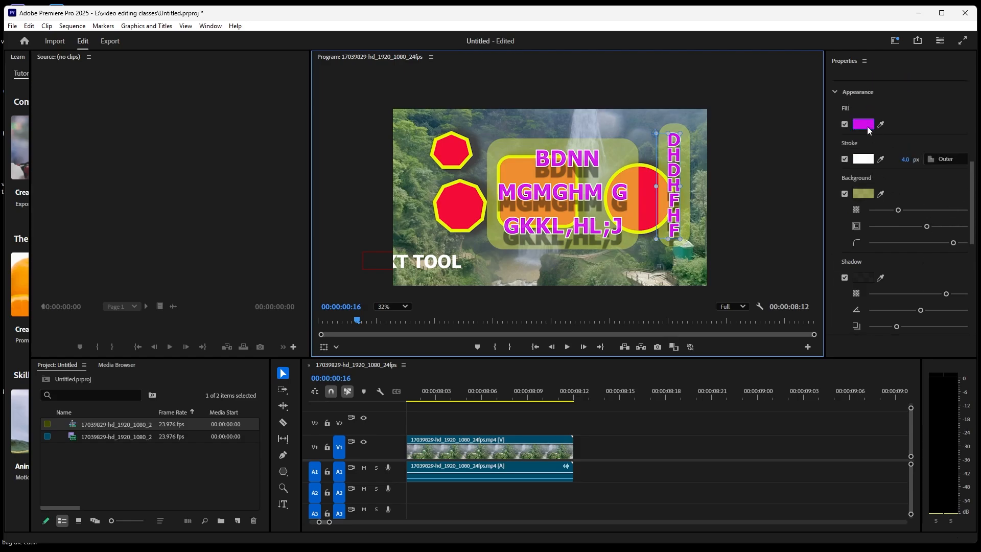
{"action": "left_click", "coordinate": [867, 127]}
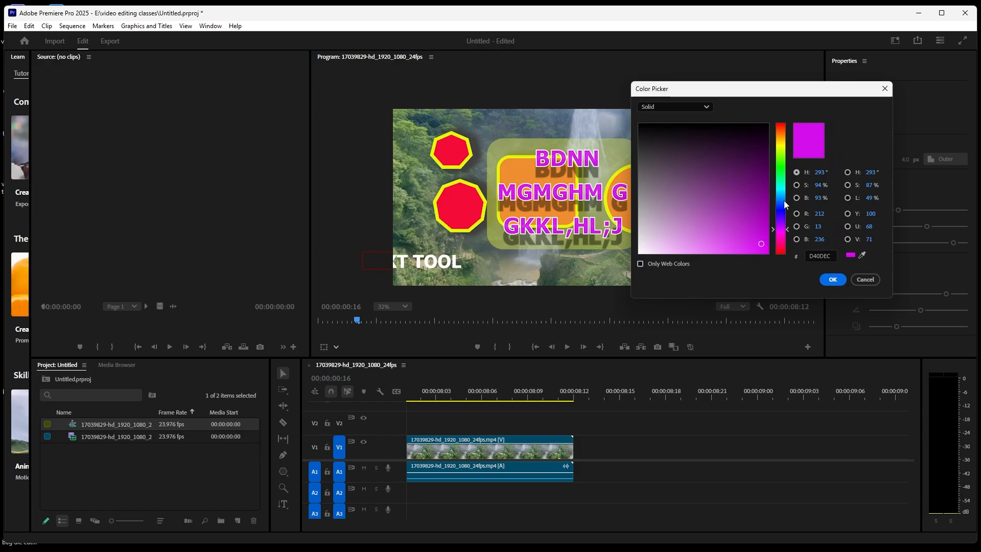
{"action": "left_click", "coordinate": [783, 125]}
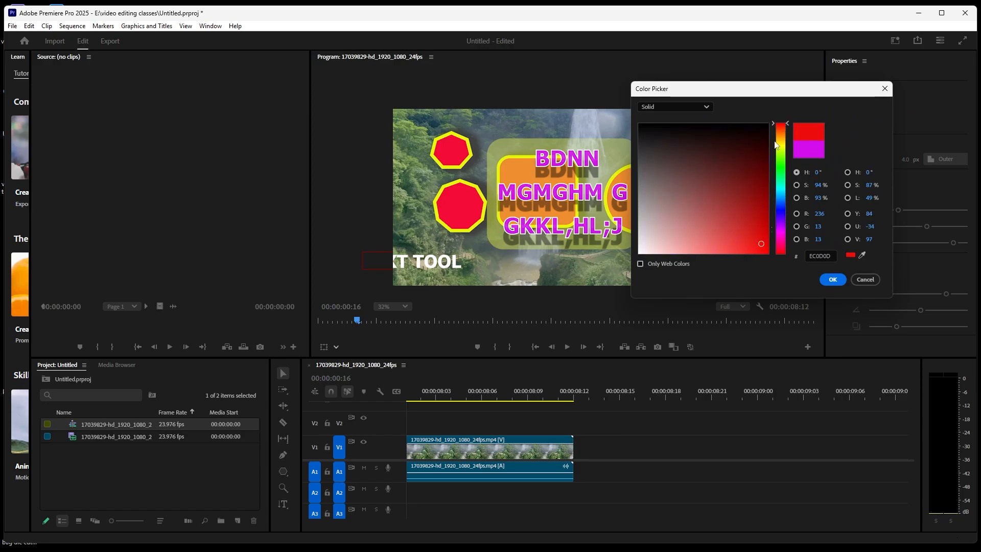
{"action": "left_click", "coordinate": [766, 254]}
{"action": "left_click", "coordinate": [833, 280]}
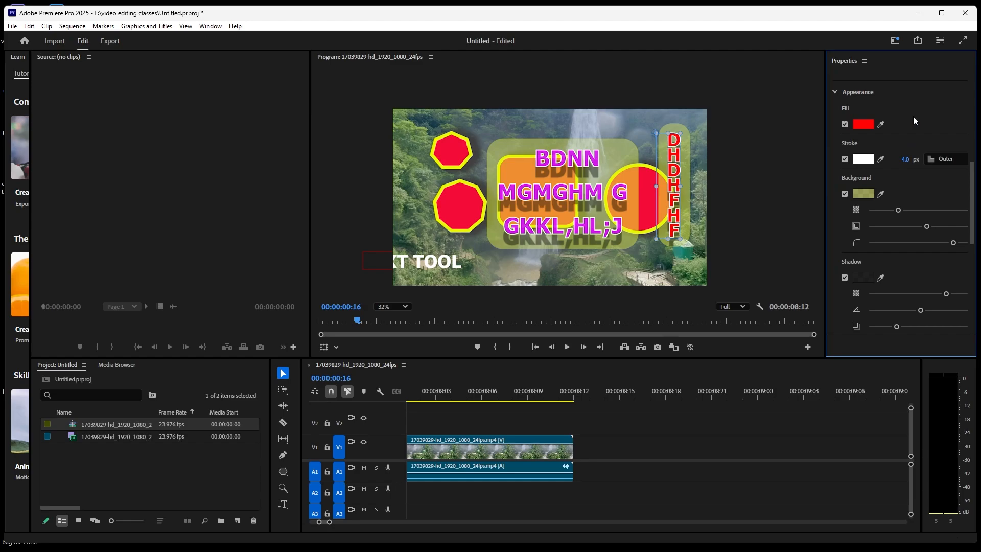
Step: Deselect the vertical text, play the sequence, and return the playhead to the sequence start
{"action": "left_click", "coordinate": [768, 205]}
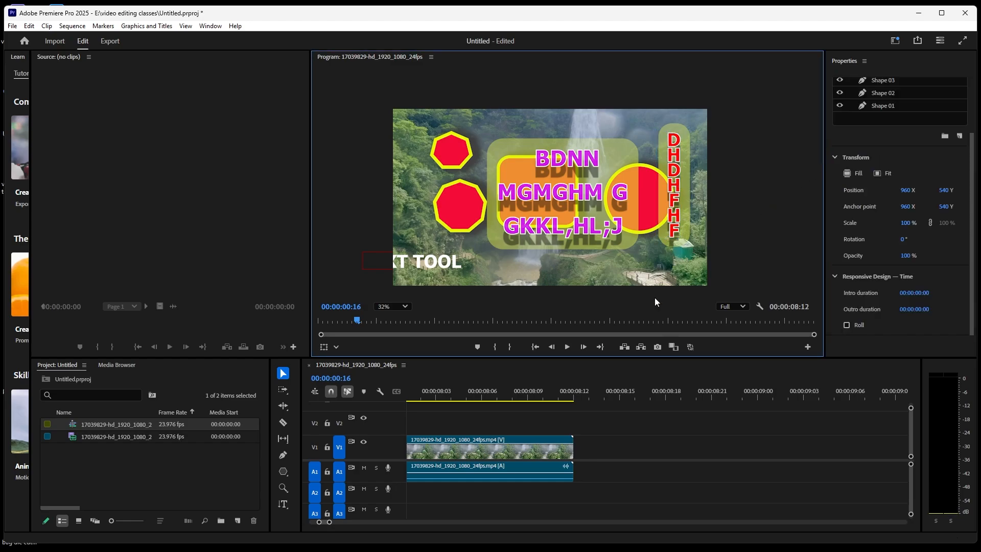
{"action": "left_click", "coordinate": [567, 347]}
{"action": "left_click", "coordinate": [540, 346]}
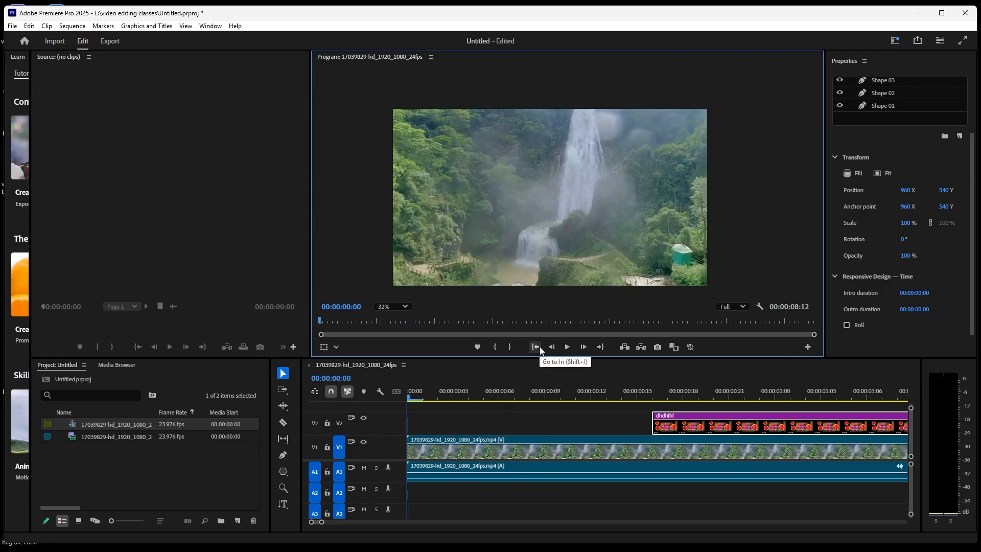
Step: Review the shape, Hand/Zoom and Type tool groups, switch to the horizontal Type Tool, and activate the Rectangle Tool
{"action": "left_click", "coordinate": [284, 472]}
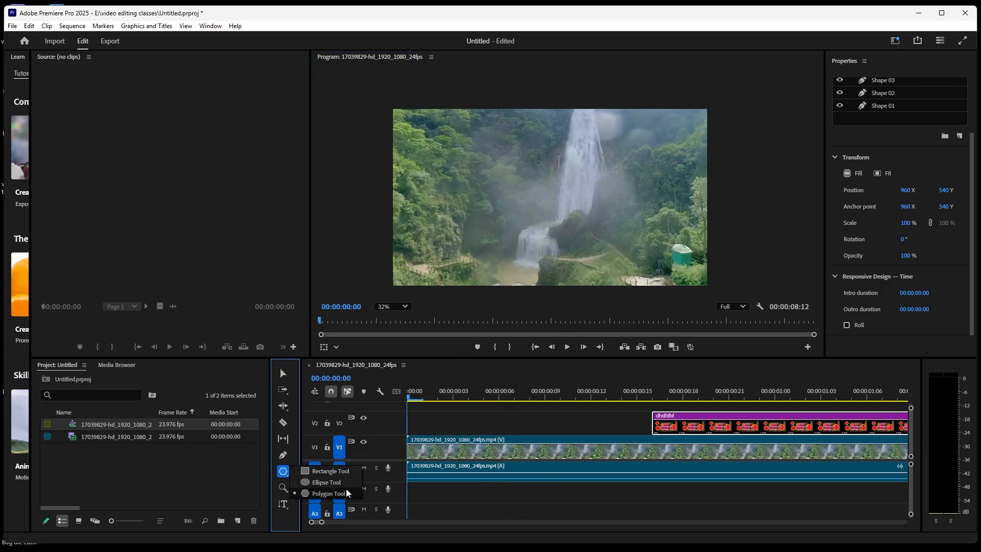
{"action": "left_click", "coordinate": [284, 489]}
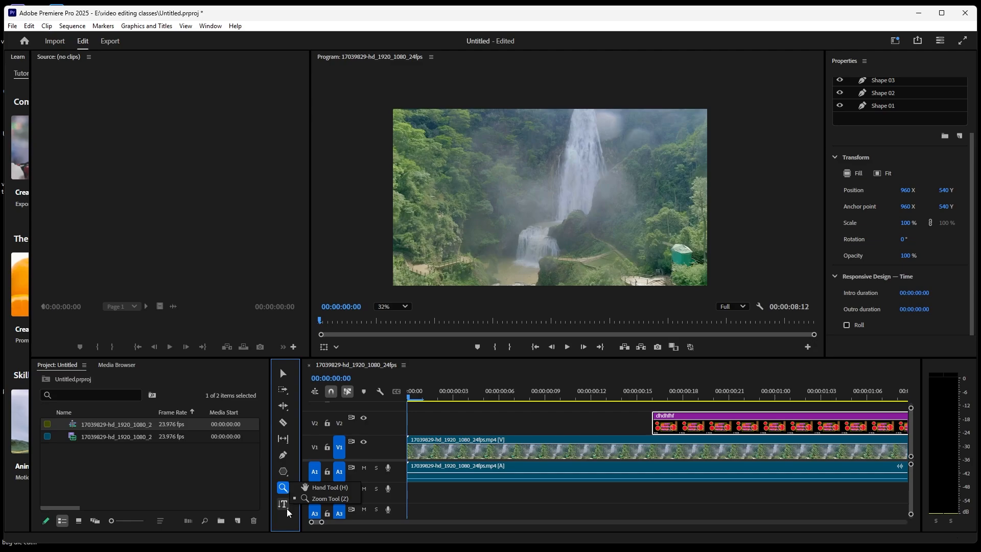
{"action": "left_click", "coordinate": [287, 508]}
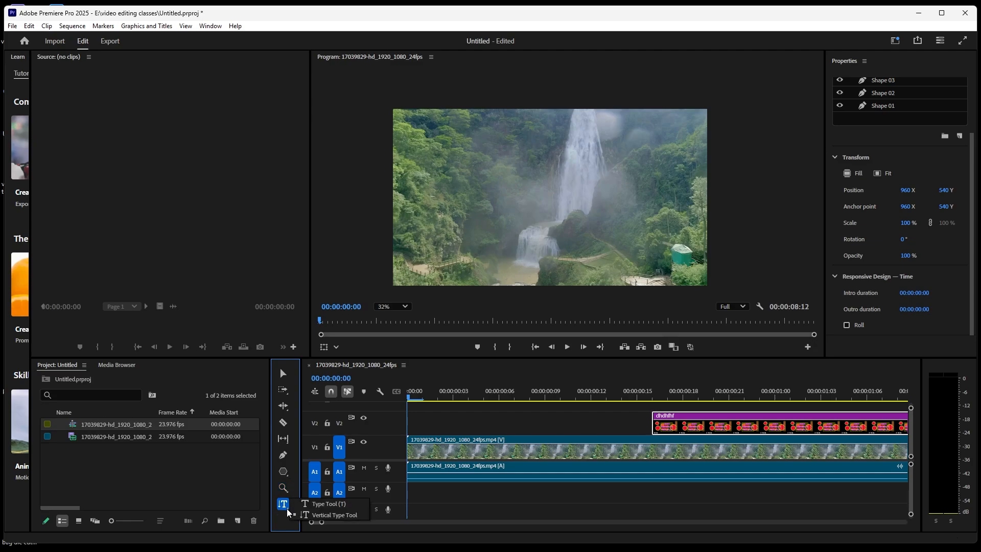
{"action": "left_click", "coordinate": [314, 504]}
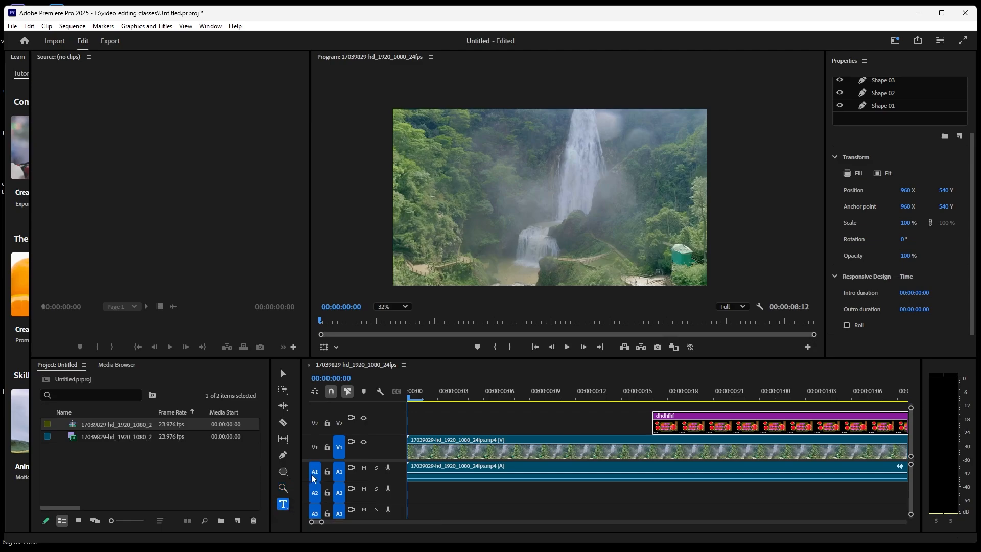
{"action": "left_click", "coordinate": [280, 474]}
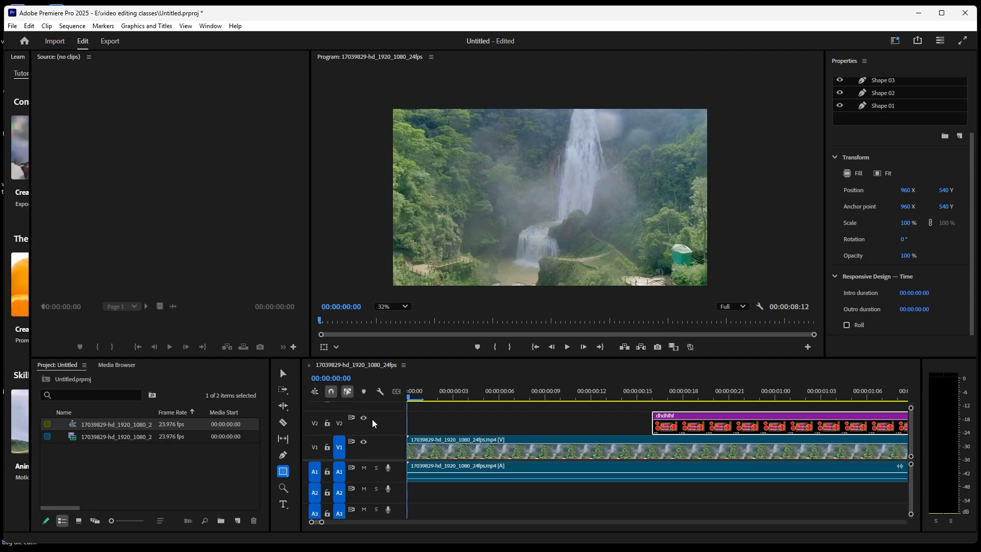